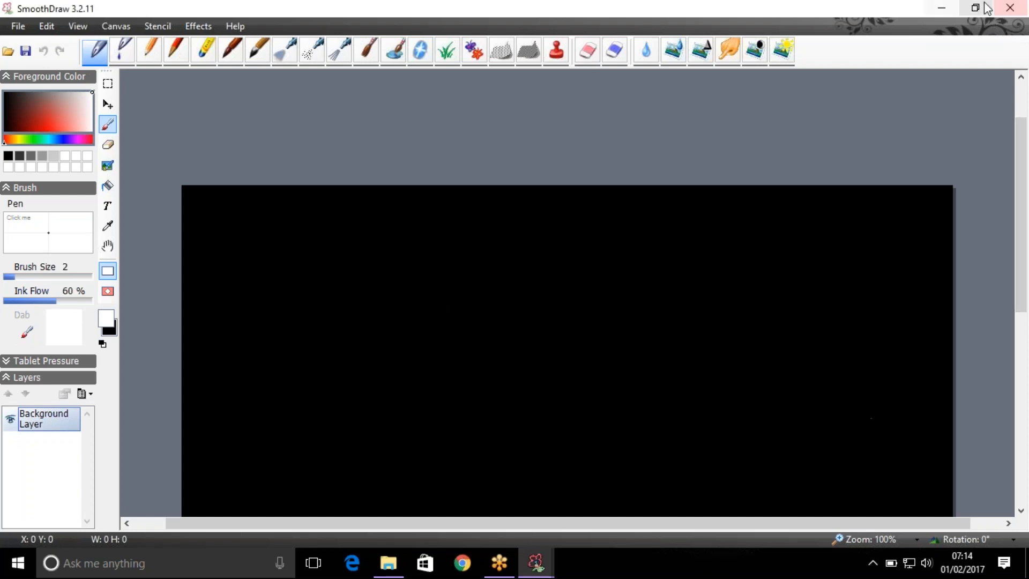
- Write the white handwritten heading "Sales force" near the canvas's upper edge and underline both words
click(986, 33)
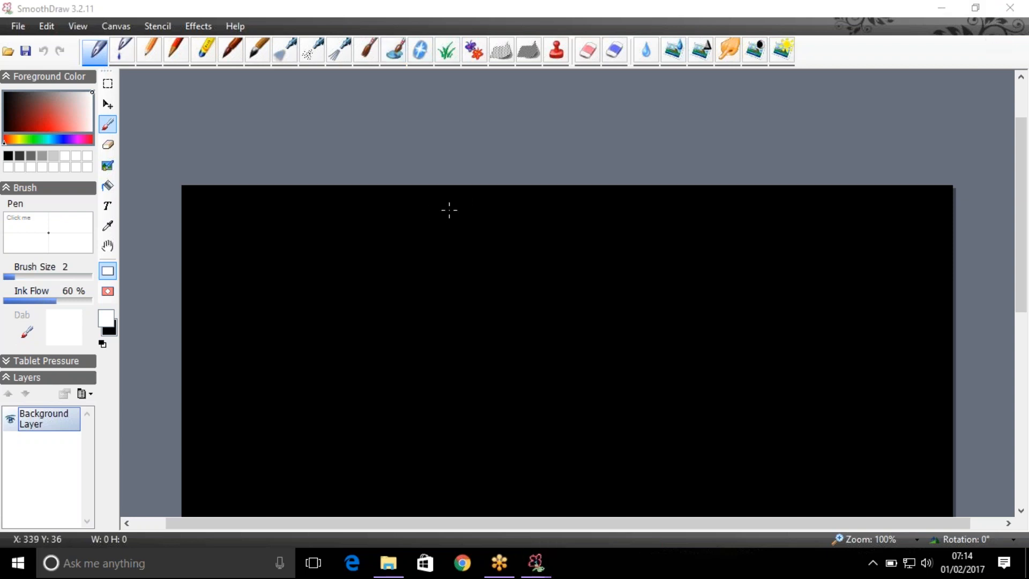
mouse_move(455, 207)
mouse_down()
mouse_move(438, 220)
mouse_move(521, 218)
mouse_up()
mouse_move(531, 214)
mouse_down()
mouse_move(525, 221)
mouse_move(557, 212)
mouse_move(567, 226)
mouse_move(514, 238)
mouse_up()
drag(529, 235, 577, 235)
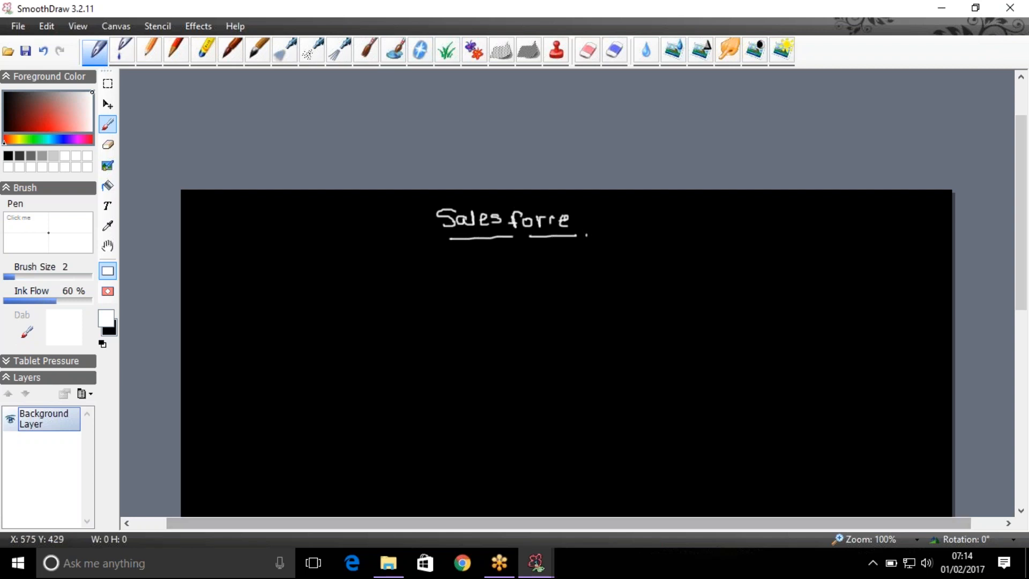
- Switch to the SalesforceBoard agenda drawing and underline "What", "Salesforce" and "object" in the first agenda line in magenta
mouse_move(535, 563)
click(503, 520)
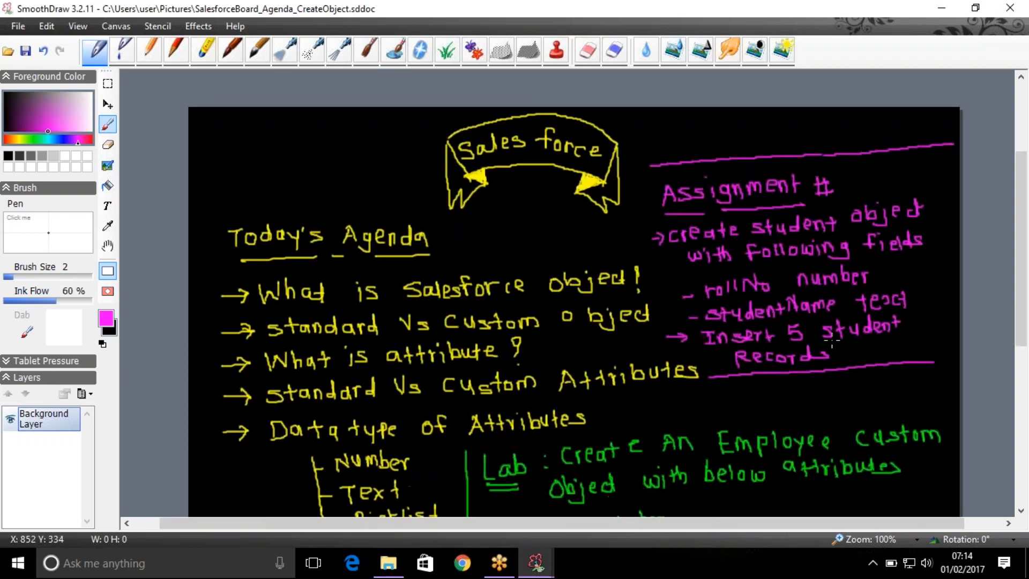
scroll(826, 327, down, 3)
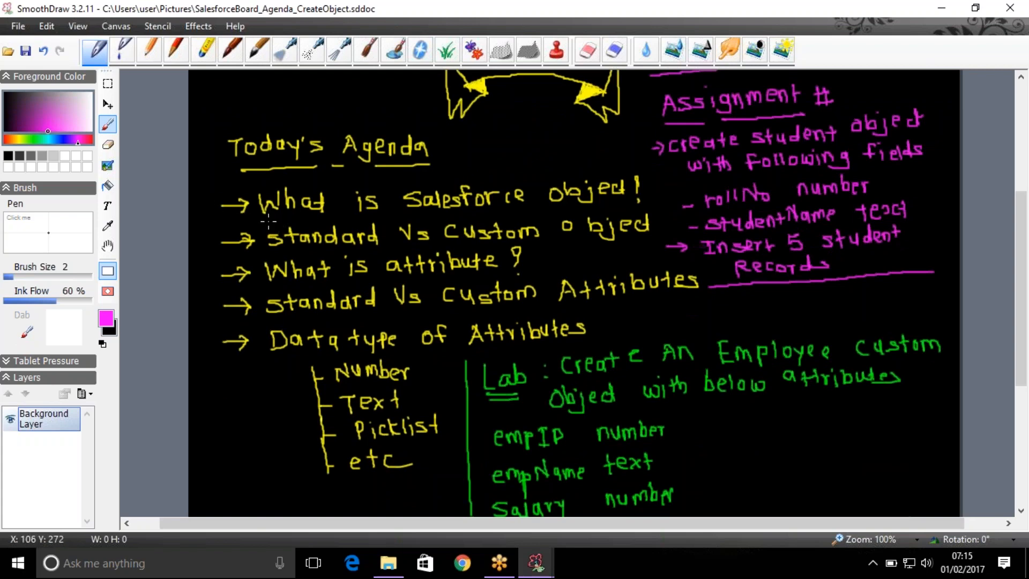
drag(267, 219, 313, 218)
drag(394, 218, 634, 206)
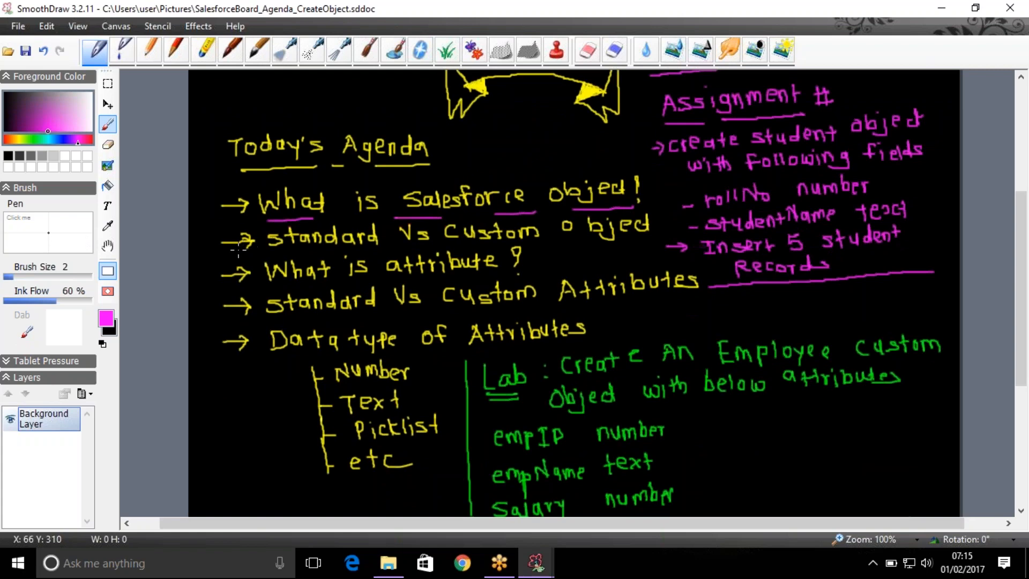
- Trace magenta arrows over the bullets of the other four agenda items and draw an arrow pointing at "Lab"
drag(220, 244, 251, 242)
mouse_move(233, 275)
mouse_down()
mouse_move(244, 271)
mouse_move(247, 281)
mouse_move(235, 340)
mouse_move(252, 338)
mouse_up()
mouse_move(240, 331)
mouse_down()
mouse_move(251, 339)
mouse_move(242, 349)
mouse_up()
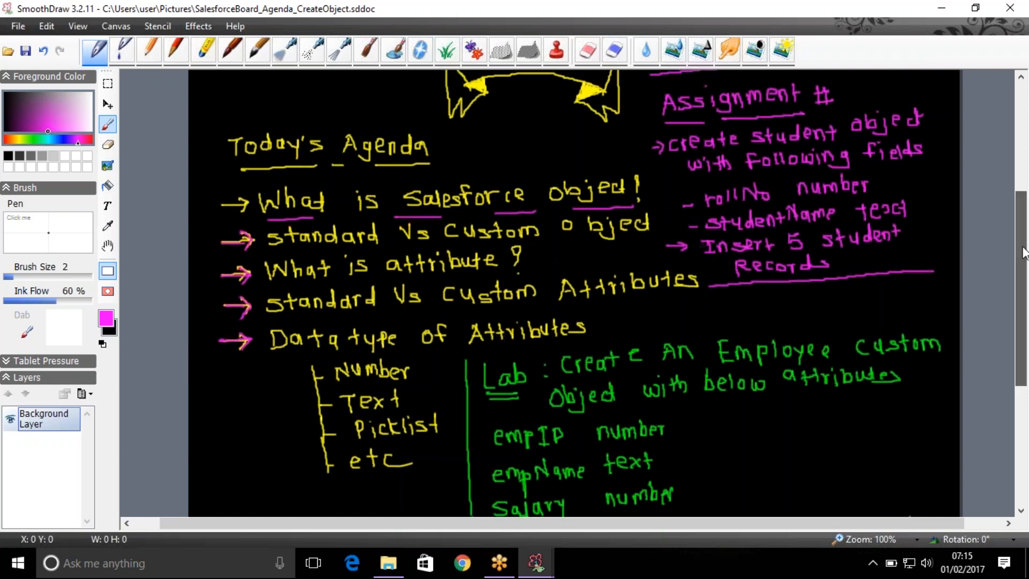
scroll(465, 343, down, 1)
mouse_move(432, 348)
mouse_down()
mouse_move(477, 348)
mouse_move(474, 356)
mouse_up()
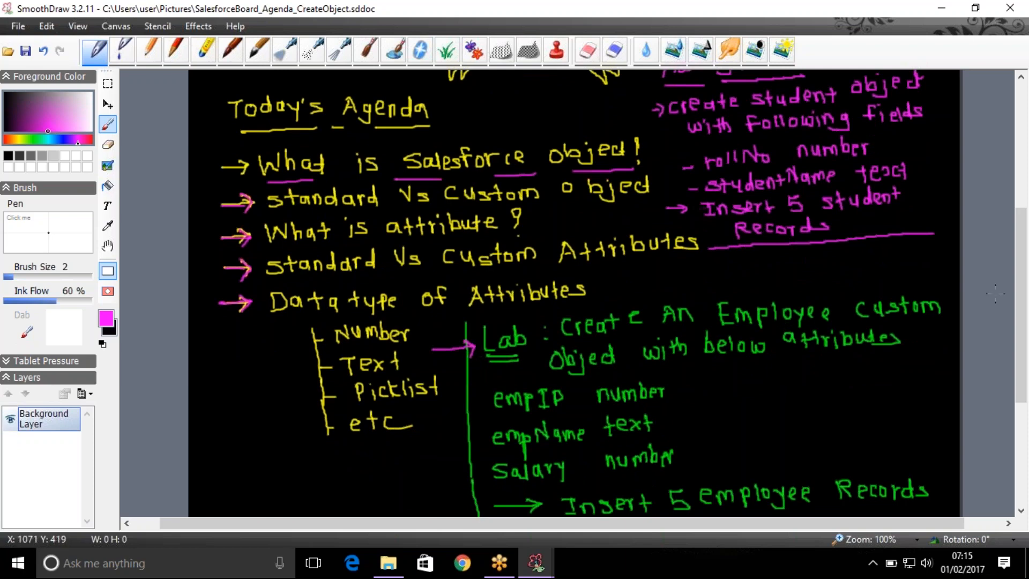
scroll(1020, 300, up, 2)
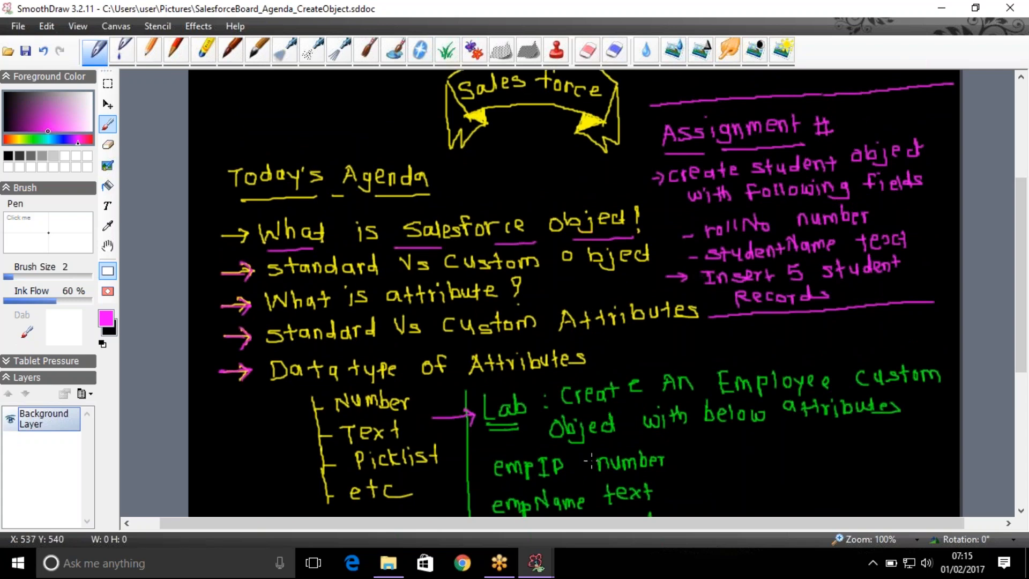
- Return to the "Sales force" notes drawing and write an arrow bullet with the underlined word "object" below the heading
mouse_move(535, 561)
click(606, 520)
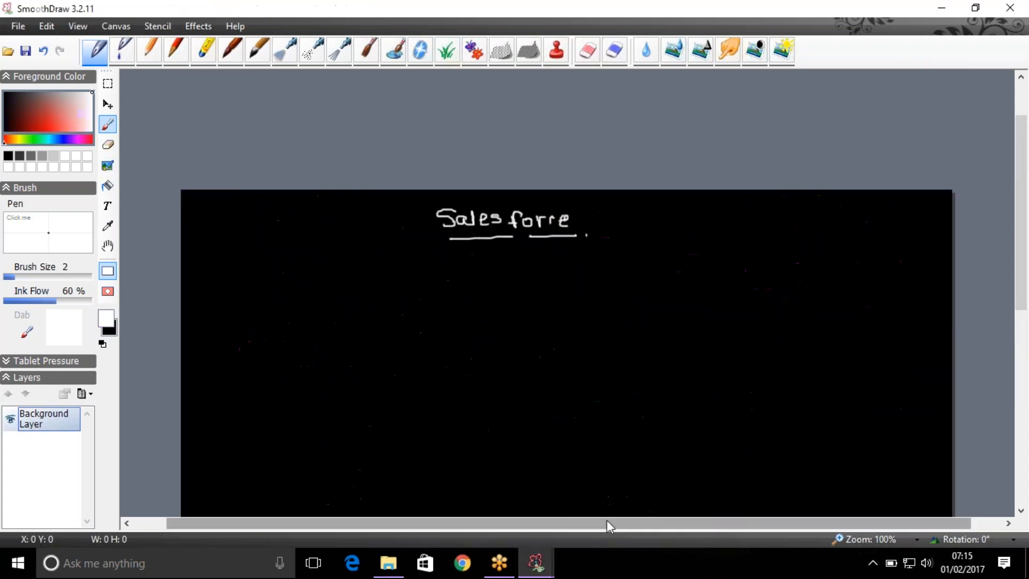
mouse_move(193, 277)
mouse_down()
mouse_move(223, 278)
mouse_move(217, 286)
mouse_move(263, 278)
mouse_move(292, 294)
mouse_move(345, 277)
mouse_up()
drag(261, 307, 340, 303)
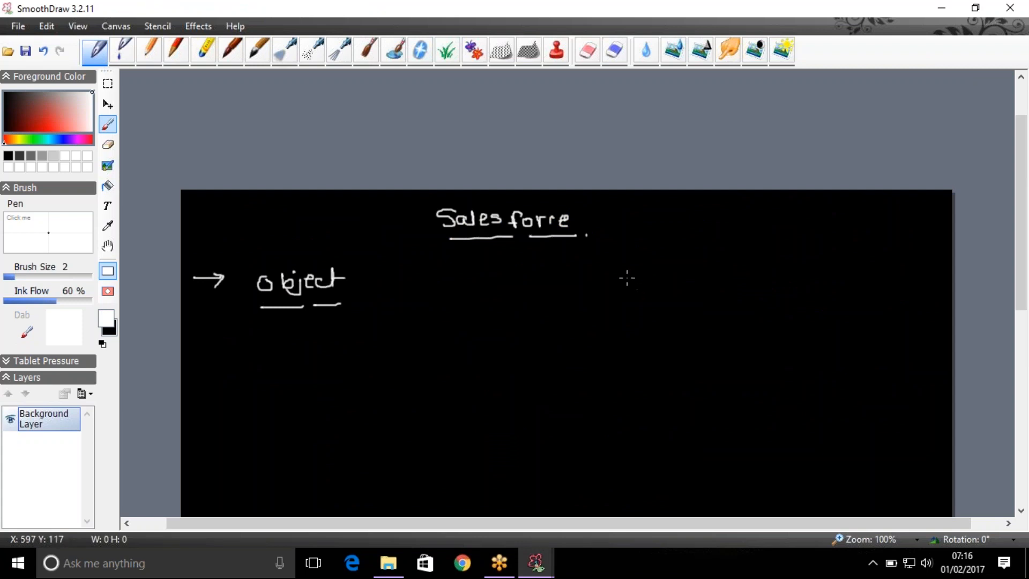
- Write the underlined word "class" across from "object", with "Employee" underlined beside it and "Student" beneath
drag(582, 270, 585, 279)
drag(604, 266, 606, 276)
drag(620, 265, 613, 278)
mouse_move(632, 268)
mouse_down()
mouse_move(635, 293)
mouse_move(683, 306)
mouse_move(695, 285)
mouse_up()
drag(686, 297, 697, 296)
mouse_move(686, 306)
mouse_down()
mouse_move(714, 303)
mouse_move(739, 278)
mouse_move(750, 292)
mouse_move(782, 288)
mouse_move(796, 301)
mouse_up()
mouse_move(706, 342)
mouse_down()
mouse_move(689, 347)
mouse_move(690, 360)
mouse_move(737, 343)
mouse_move(751, 353)
mouse_move(768, 340)
mouse_move(773, 358)
mouse_up()
drag(767, 349, 778, 349)
- Draw branch lines from "Employee" and write its attributes "id", "name" and "salary" at their ends
mouse_move(694, 315)
mouse_down()
mouse_move(795, 308)
mouse_move(830, 272)
mouse_move(838, 303)
mouse_move(825, 308)
mouse_up()
click(847, 242)
mouse_move(850, 247)
mouse_down()
mouse_move(850, 257)
mouse_move(867, 256)
mouse_up()
mouse_move(869, 231)
mouse_down()
mouse_move(867, 298)
mouse_move(910, 295)
mouse_up()
mouse_move(843, 316)
mouse_down()
mouse_move(835, 327)
mouse_move(895, 324)
mouse_up()
drag(895, 321, 903, 329)
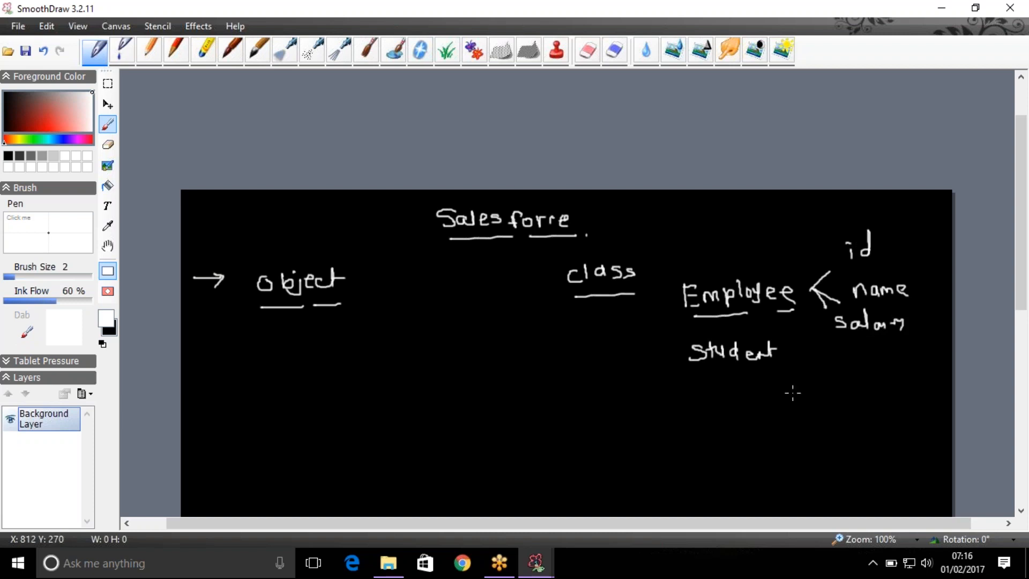
- Draw three branch lines from "Student" and write the attributes "roll", "name" and "Mark" at their ends
drag(754, 367, 750, 405)
mouse_move(755, 368)
mouse_down()
mouse_move(783, 387)
mouse_move(789, 368)
mouse_move(824, 367)
mouse_move(825, 353)
mouse_up()
drag(828, 371, 831, 354)
mouse_move(794, 399)
mouse_down()
mouse_move(799, 384)
mouse_move(811, 397)
mouse_move(833, 388)
mouse_move(848, 395)
mouse_up()
mouse_move(750, 431)
mouse_down()
mouse_move(750, 420)
mouse_move(802, 416)
mouse_up()
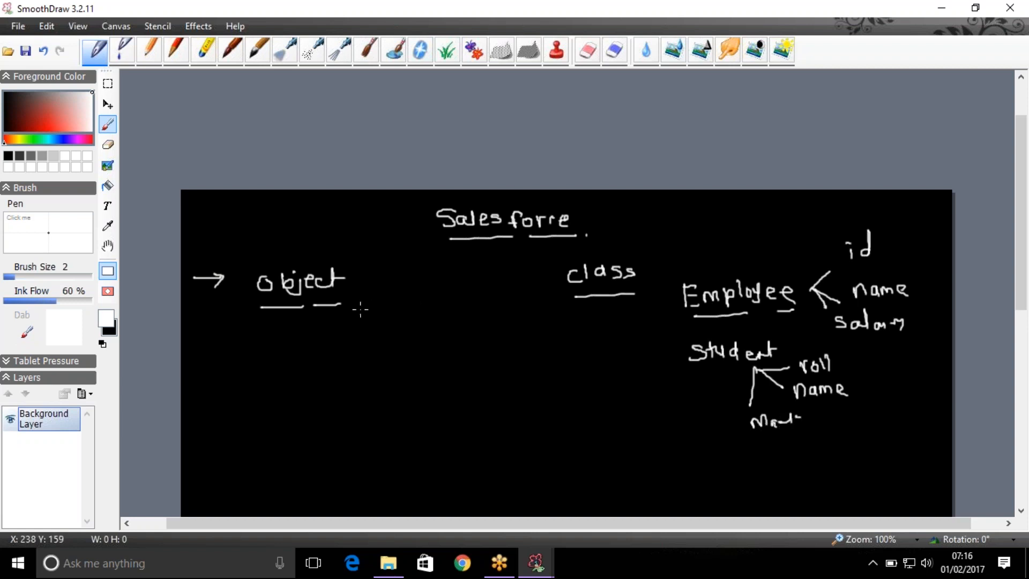
- Circle "class" and write the item "- data" with a double underline beneath "object"
mouse_move(640, 262)
mouse_down()
mouse_move(622, 249)
mouse_move(567, 263)
mouse_move(598, 296)
mouse_move(641, 289)
mouse_move(648, 265)
mouse_move(632, 250)
mouse_up()
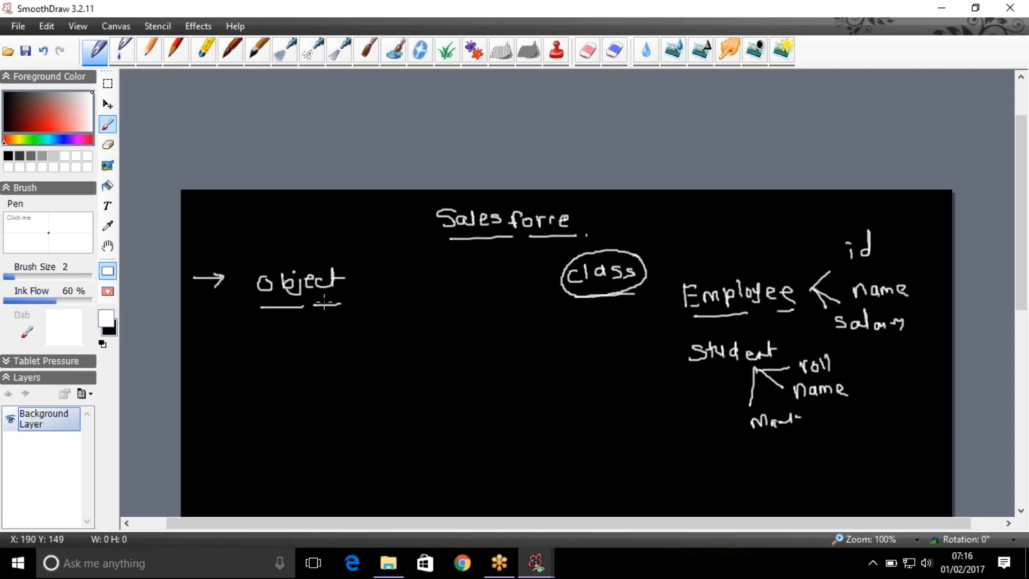
mouse_move(239, 347)
mouse_down()
mouse_move(280, 332)
mouse_move(300, 346)
mouse_up()
mouse_move(309, 323)
mouse_down()
mouse_move(310, 346)
mouse_move(314, 330)
mouse_up()
drag(326, 333, 334, 362)
- Draw an arrow pointing at the circled "class" and add underlines beneath "Employee" and "Student"
mouse_move(672, 234)
mouse_down()
mouse_move(651, 253)
mouse_move(664, 252)
mouse_up()
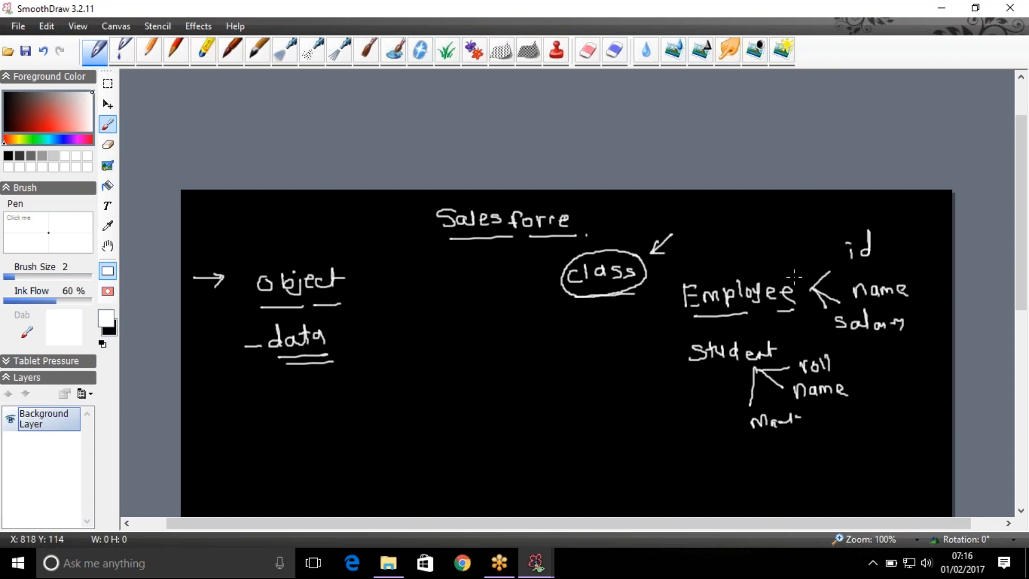
drag(696, 321, 738, 320)
mouse_move(691, 370)
mouse_down()
mouse_move(732, 369)
mouse_move(726, 378)
mouse_up()
- Draw a box around "data" and an arrow from it to the newly written, underlined word "database"
mouse_move(263, 317)
mouse_down()
mouse_move(336, 315)
mouse_move(333, 348)
mouse_move(298, 355)
mouse_move(263, 335)
mouse_move(267, 323)
mouse_up()
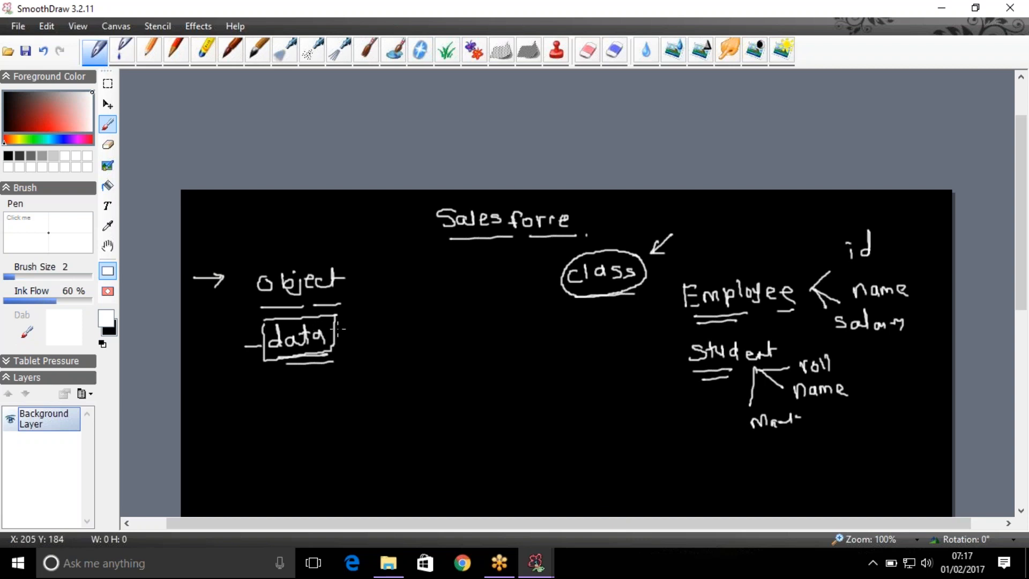
mouse_move(336, 335)
mouse_down()
mouse_move(436, 320)
mouse_move(451, 306)
mouse_move(514, 306)
mouse_up()
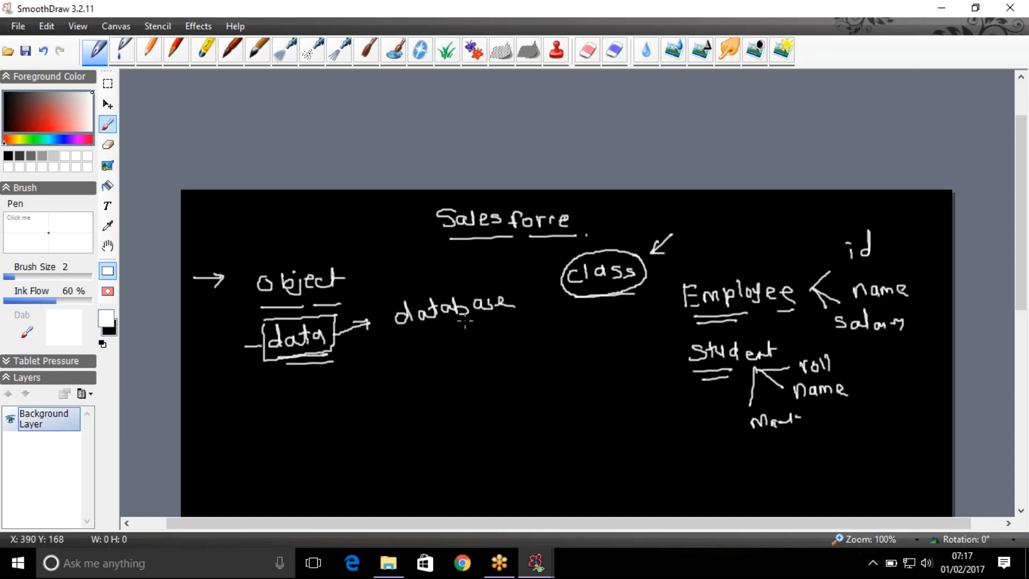
drag(415, 332, 506, 316)
- Write "- tables" below "database" with the sub-item "field", and underline "tables"
mouse_move(396, 386)
mouse_down()
mouse_move(432, 391)
mouse_move(457, 368)
mouse_move(490, 369)
mouse_move(455, 420)
mouse_move(482, 399)
mouse_move(532, 399)
mouse_move(516, 408)
mouse_up()
drag(530, 396, 534, 376)
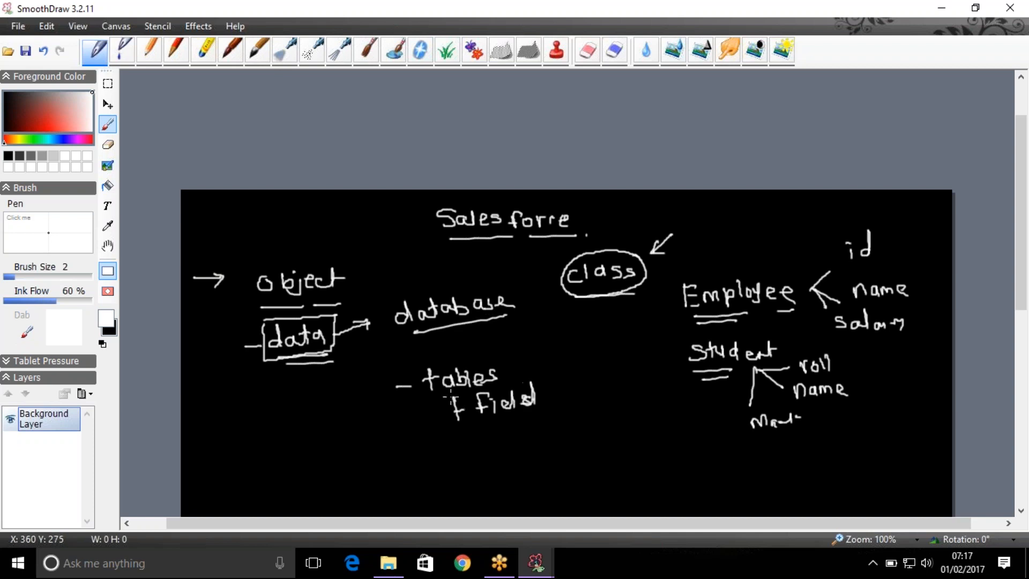
drag(436, 398, 478, 393)
- Link "object" and "tables" with a double-headed arrow, and outline the words "Employee" and "tables"
drag(342, 347, 368, 357)
mouse_move(345, 289)
mouse_down()
mouse_move(387, 327)
mouse_move(393, 350)
mouse_move(402, 345)
mouse_up()
drag(351, 294, 368, 288)
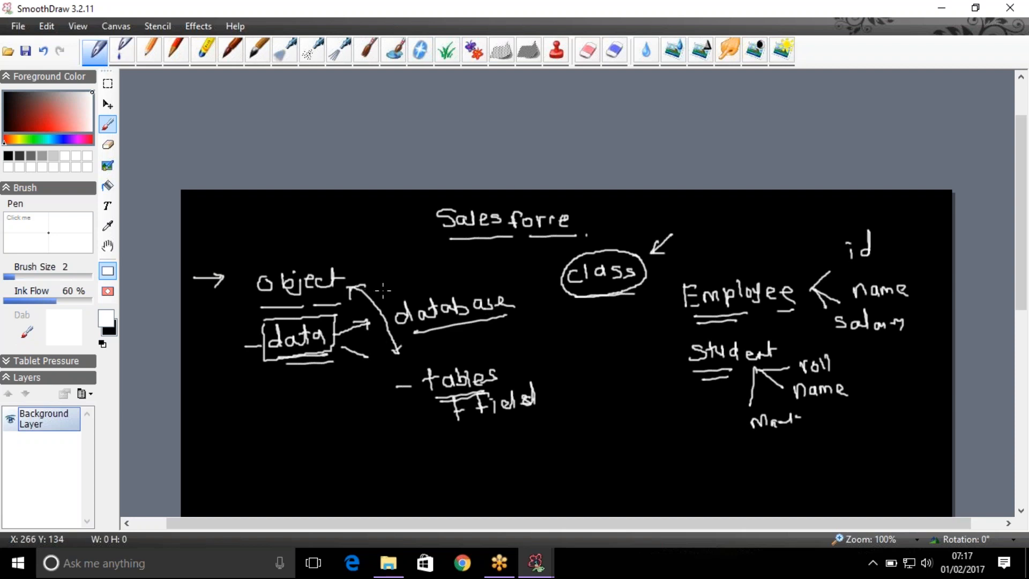
mouse_move(793, 278)
mouse_down()
mouse_move(748, 268)
mouse_move(670, 284)
mouse_move(750, 321)
mouse_move(799, 276)
mouse_up()
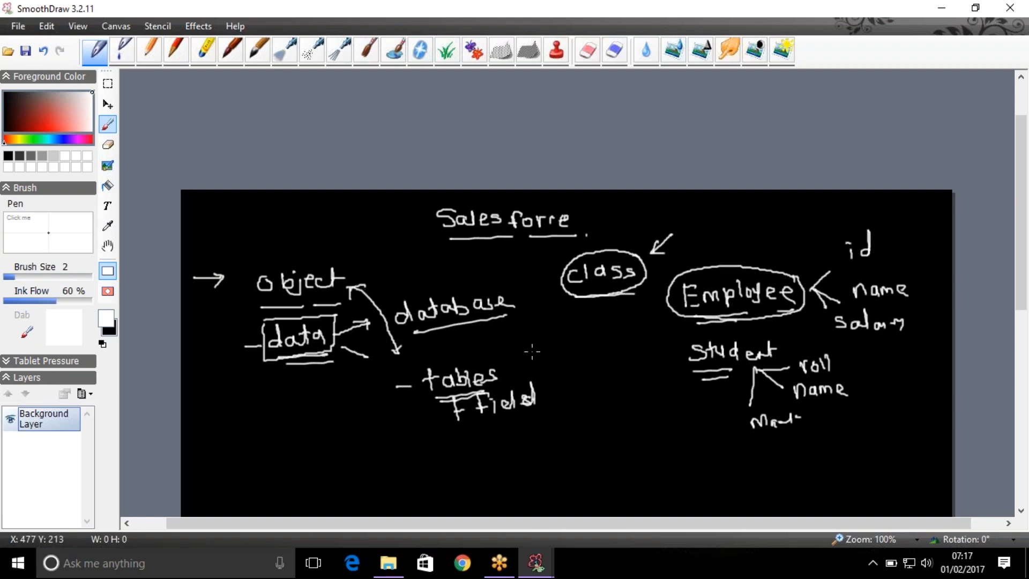
mouse_move(413, 369)
mouse_down()
mouse_move(488, 351)
mouse_move(507, 379)
mouse_move(479, 395)
mouse_move(415, 381)
mouse_move(416, 369)
mouse_up()
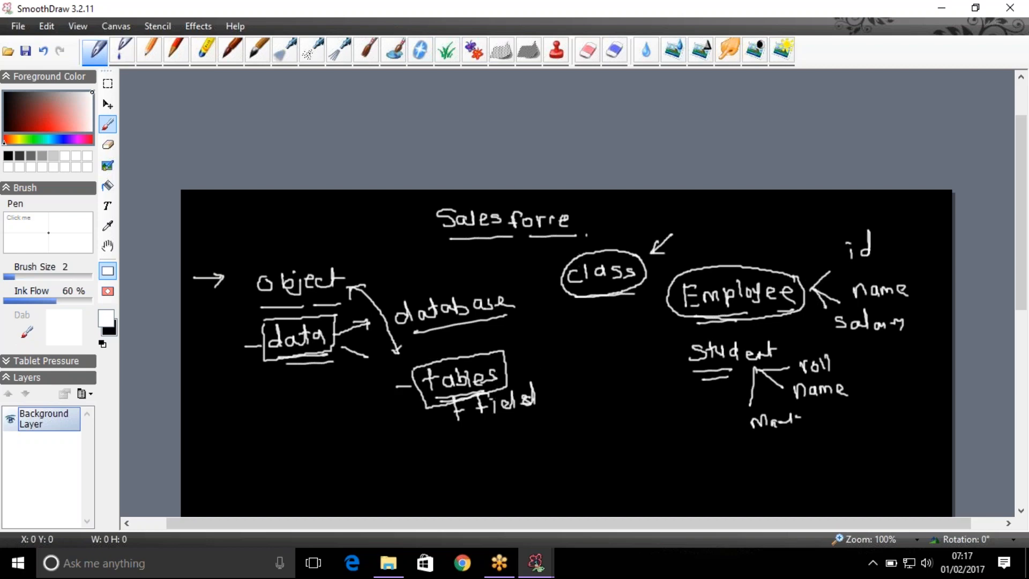
- After checking the agenda drawing, point arrows at "Employee" and "Student" in the notes and add the underlined labels "Custom" and "Standard"
mouse_move(542, 562)
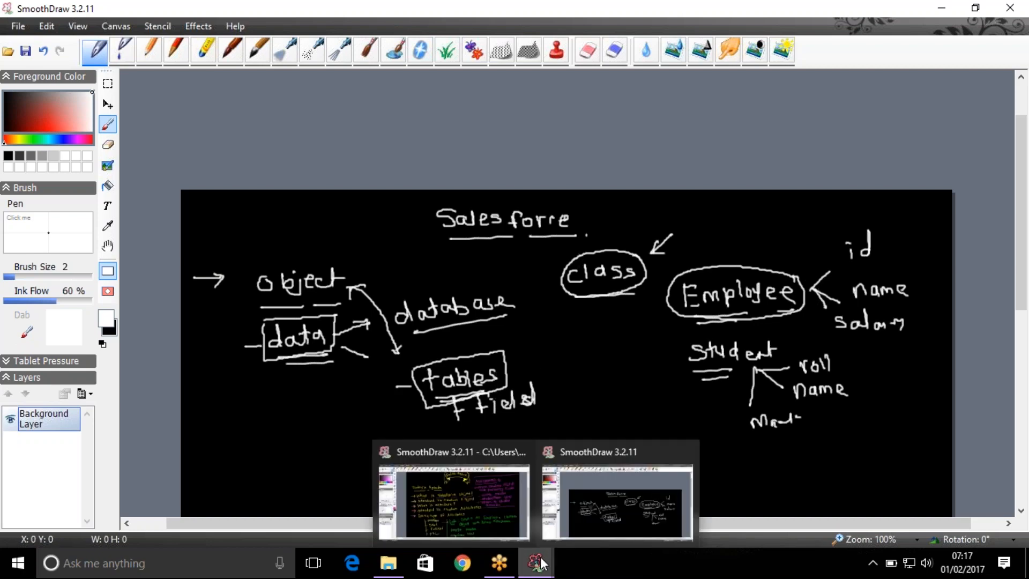
click(453, 499)
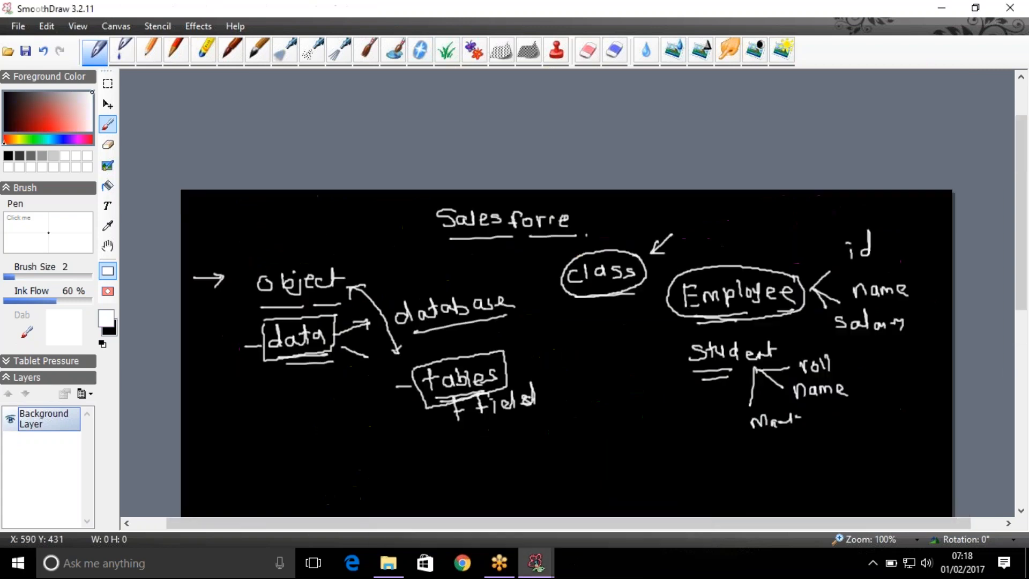
mouse_move(652, 324)
mouse_down()
mouse_move(635, 366)
mouse_move(658, 339)
mouse_move(653, 406)
mouse_move(669, 389)
mouse_up()
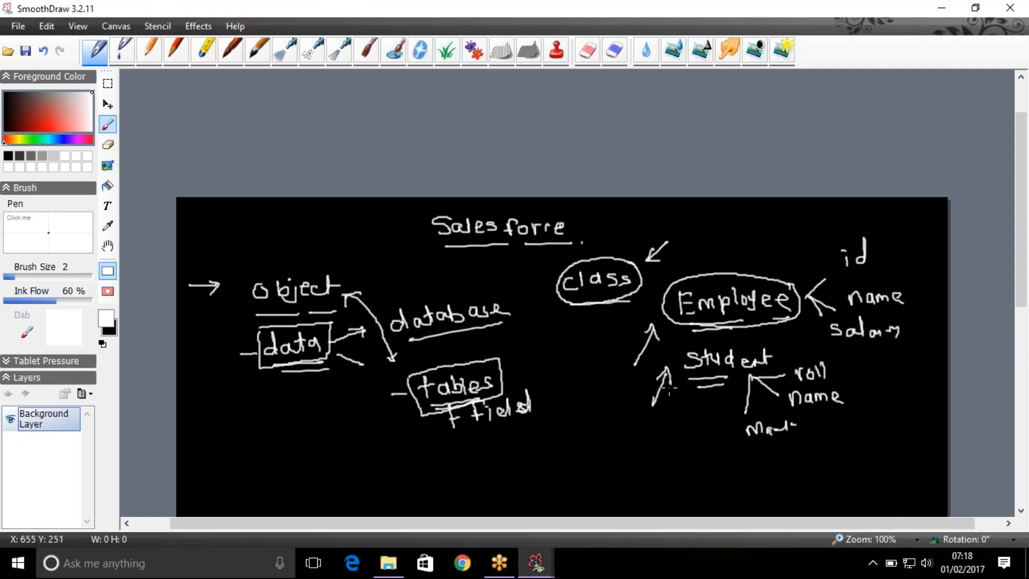
mouse_move(599, 435)
mouse_down()
mouse_move(586, 443)
mouse_move(635, 439)
mouse_move(638, 448)
mouse_up()
drag(626, 435, 678, 440)
drag(592, 462, 679, 444)
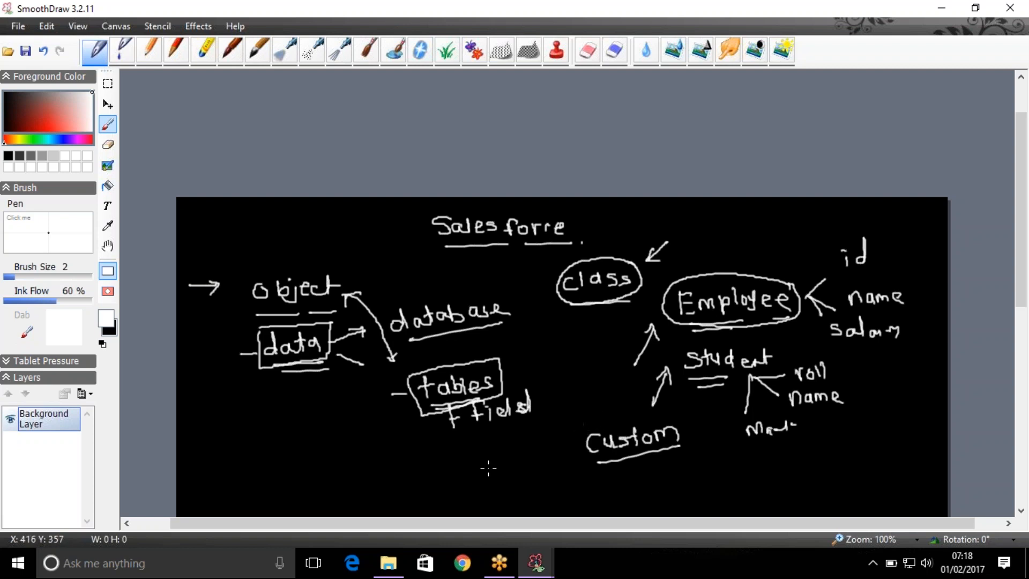
mouse_move(421, 470)
mouse_down()
mouse_move(406, 485)
mouse_move(453, 464)
mouse_move(516, 462)
mouse_up()
drag(429, 494, 524, 472)
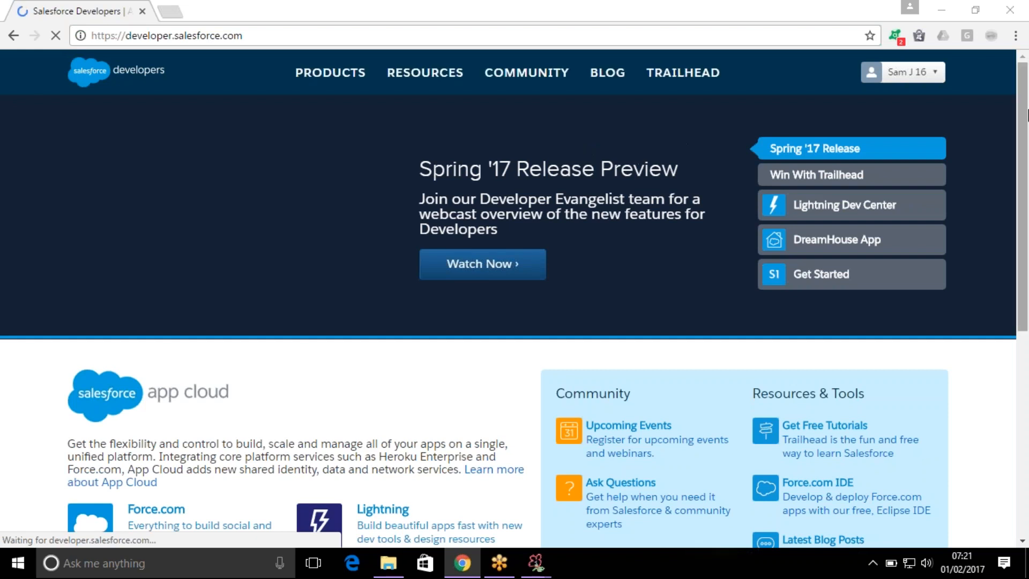
- In Chrome, open My Developer Account from the Salesforce Developers site using the first saved username
click(913, 77)
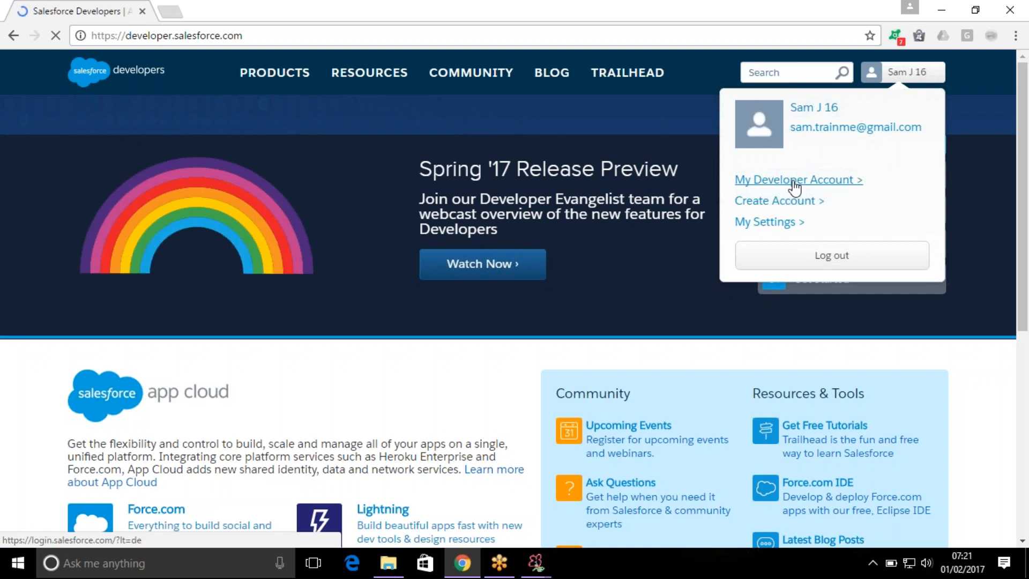
click(794, 182)
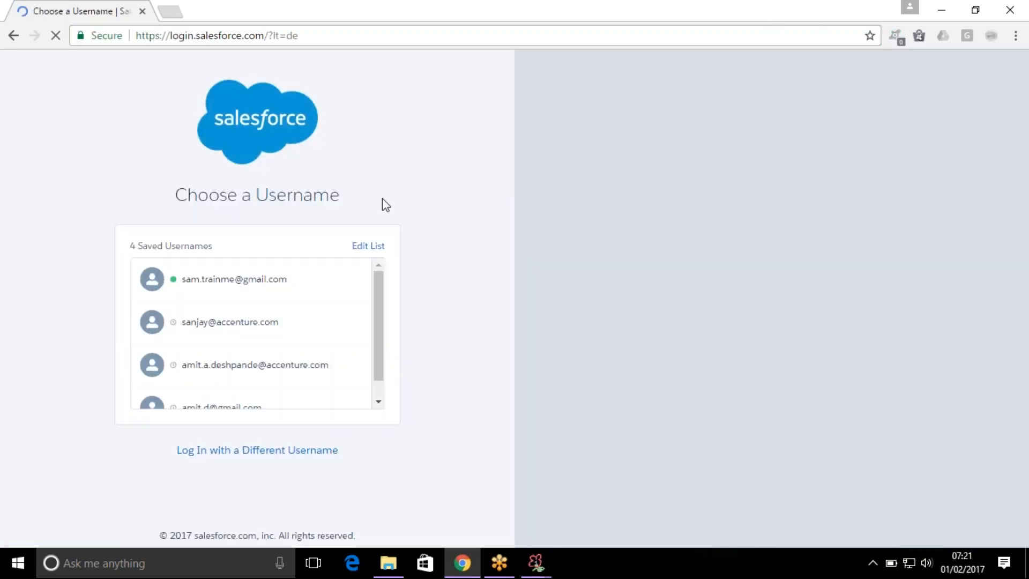
click(278, 289)
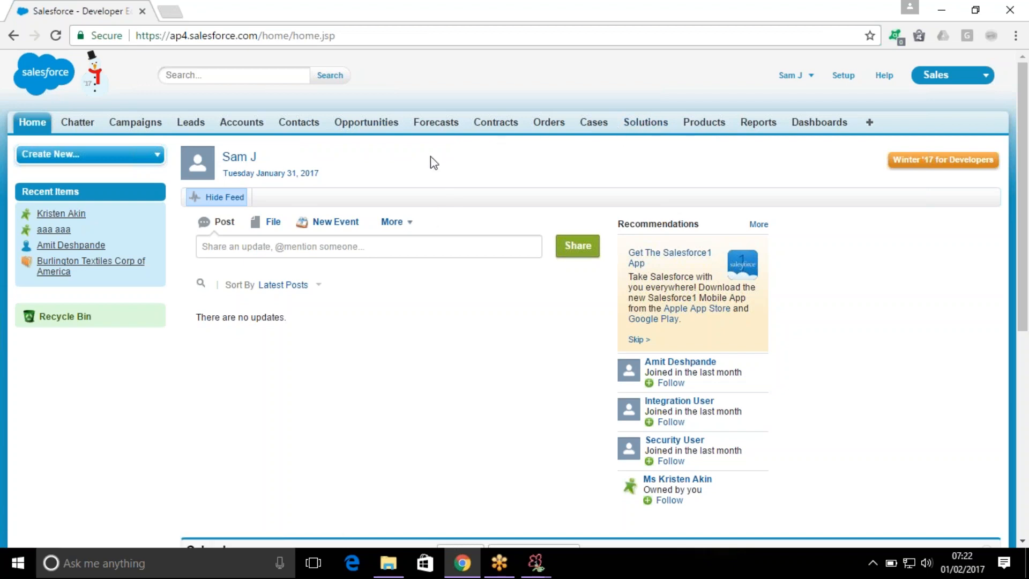
- Switch to the SmoothDraw notes window and replace the notes with a new blank drawing
click(536, 563)
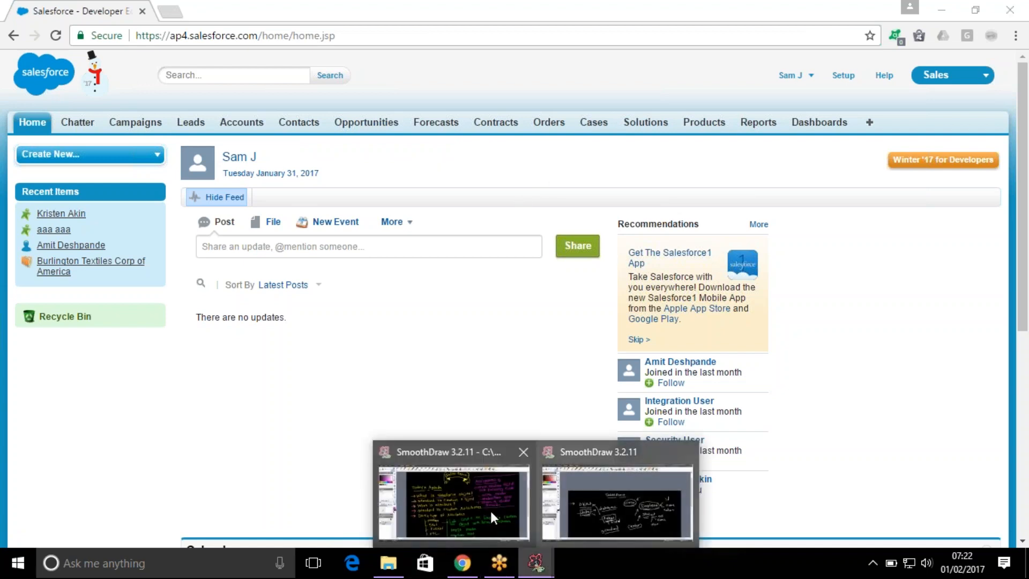
click(600, 515)
click(17, 26)
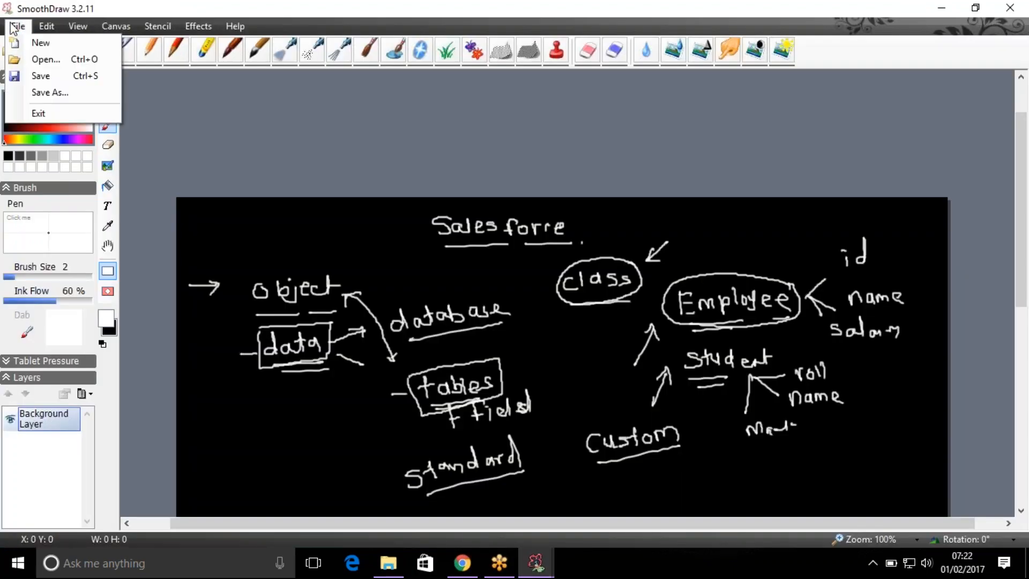
click(40, 45)
click(520, 325)
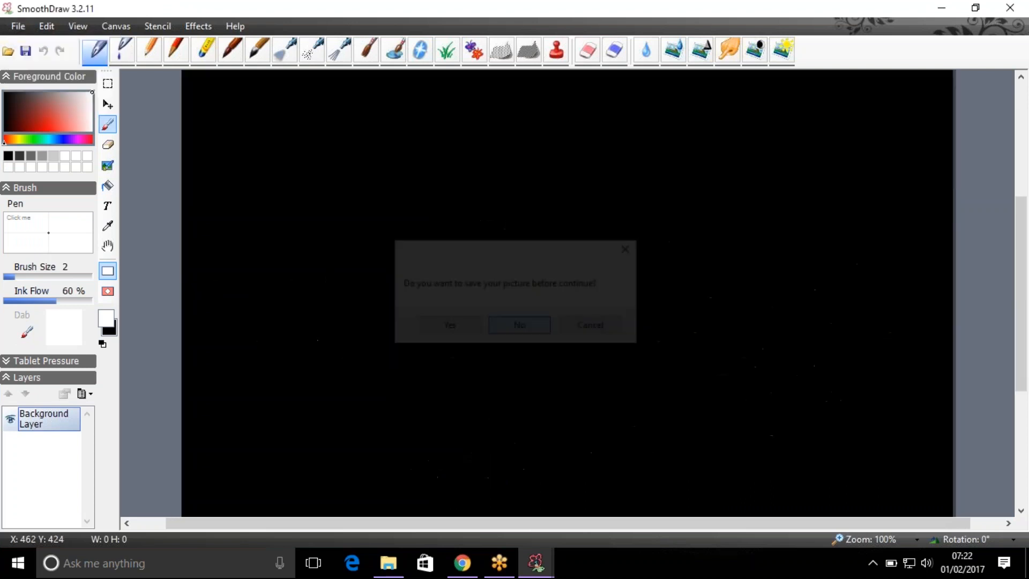
- Switch to the agenda drawing and put magenta check marks on the first three agenda items
click(537, 562)
click(453, 490)
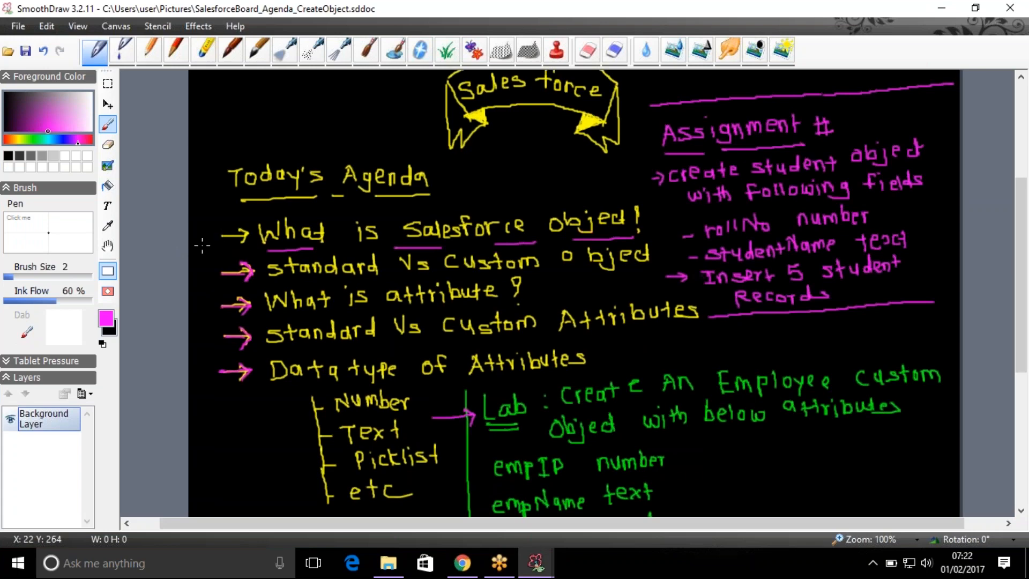
drag(202, 232, 290, 219)
drag(198, 268, 310, 245)
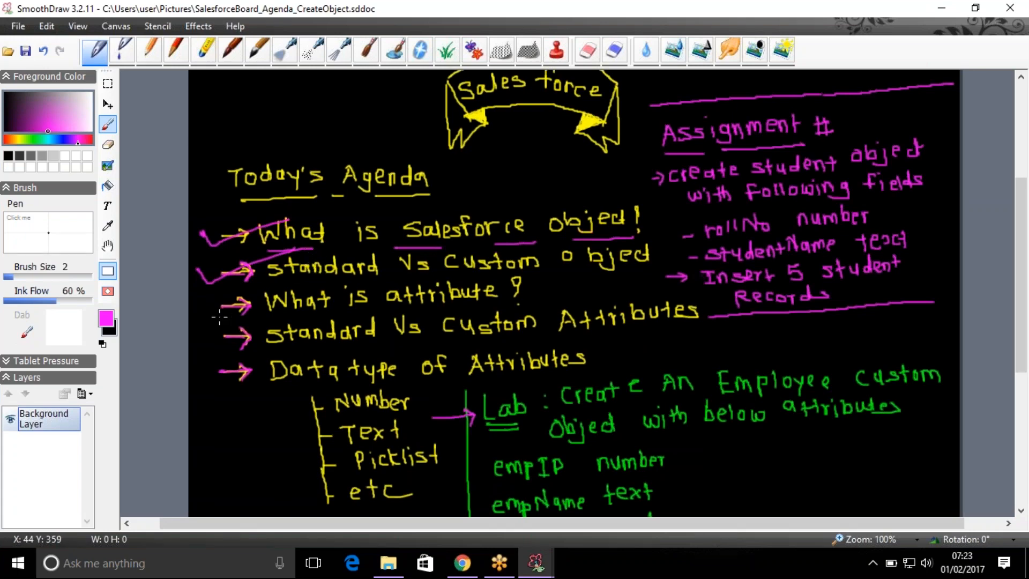
drag(205, 308, 301, 290)
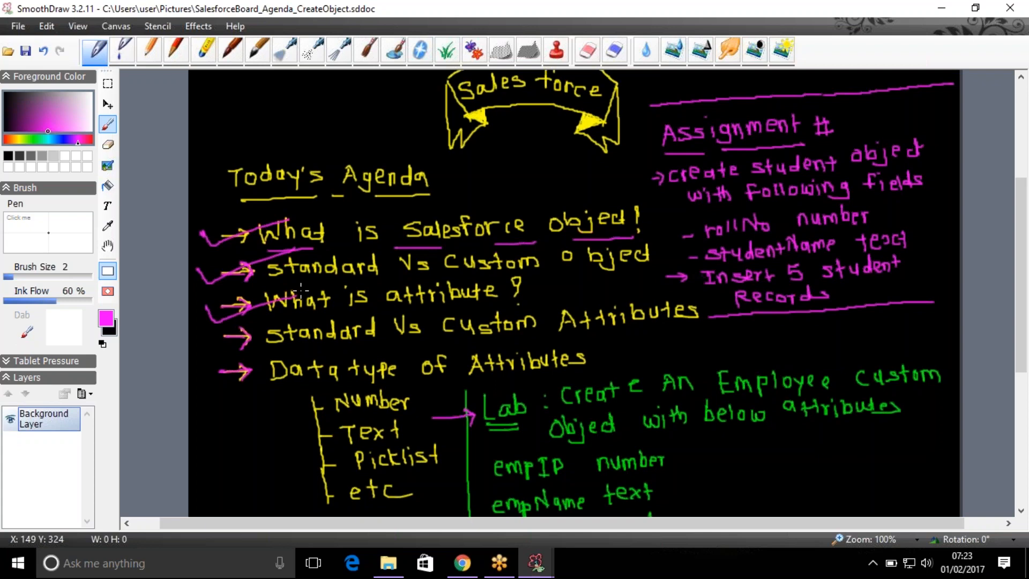
mouse_move(536, 562)
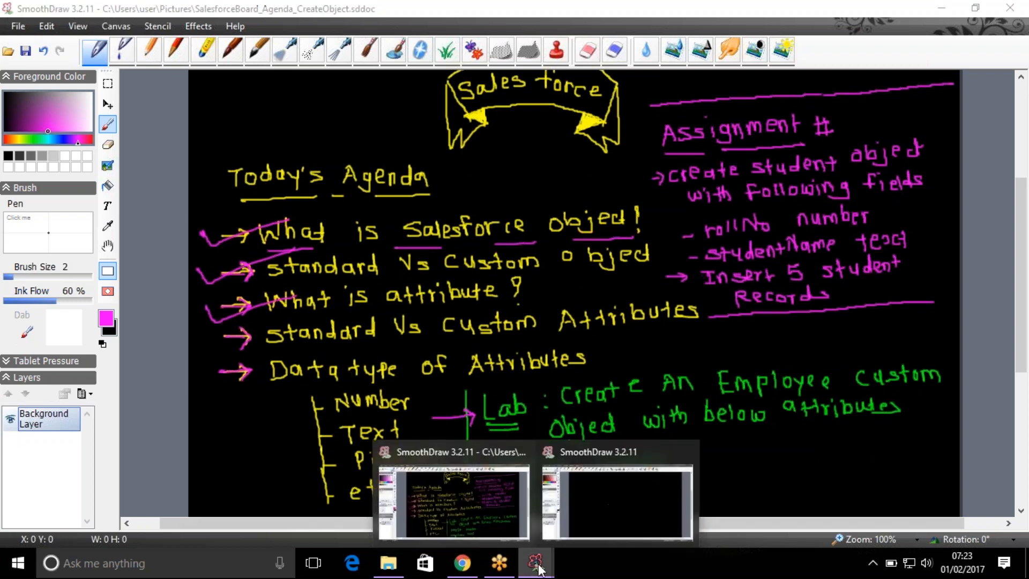
- In the blank notes drawing, write "Employee" with "empNo", "empName" and "salary" beneath it, and underline the three attributes
click(616, 493)
mouse_move(230, 132)
mouse_down()
mouse_move(230, 157)
mouse_move(242, 133)
mouse_move(244, 157)
mouse_move(300, 146)
mouse_move(311, 164)
mouse_move(325, 154)
mouse_up()
drag(331, 150, 340, 154)
mouse_move(244, 195)
mouse_down()
mouse_move(295, 200)
mouse_move(326, 185)
mouse_up()
mouse_move(248, 231)
mouse_down()
mouse_move(303, 236)
mouse_move(319, 225)
mouse_move(349, 236)
mouse_up()
mouse_move(260, 266)
mouse_down()
mouse_move(324, 262)
mouse_move(330, 278)
mouse_up()
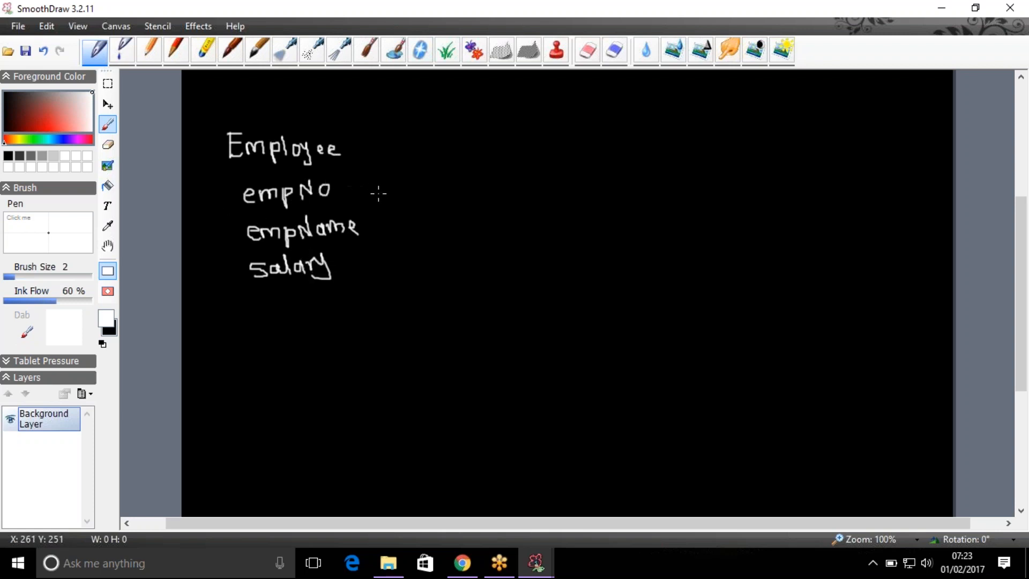
drag(255, 211, 321, 206)
drag(259, 251, 323, 247)
drag(259, 294, 320, 290)
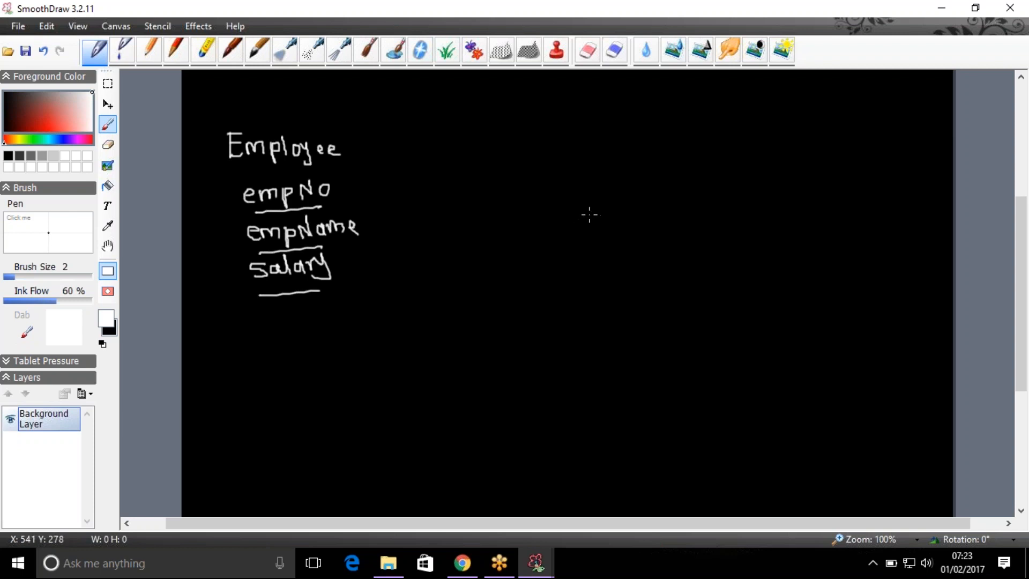
- Write "Attributes" beside the Employee list and branch it into "std" and "custom", double-underlining "std"
mouse_move(600, 221)
mouse_down()
mouse_move(609, 202)
mouse_move(623, 220)
mouse_up()
mouse_move(619, 210)
mouse_down()
mouse_move(633, 201)
mouse_move(645, 209)
mouse_move(654, 194)
mouse_move(662, 203)
mouse_move(688, 202)
mouse_move(691, 189)
mouse_move(723, 193)
mouse_up()
mouse_move(639, 253)
mouse_down()
mouse_move(656, 219)
mouse_move(699, 247)
mouse_up()
drag(603, 280, 589, 298)
mouse_move(607, 272)
mouse_down()
mouse_move(607, 296)
mouse_move(623, 281)
mouse_move(615, 292)
mouse_up()
drag(622, 260, 631, 289)
mouse_move(693, 260)
mouse_down()
mouse_move(693, 274)
mouse_move(708, 259)
mouse_up()
drag(725, 257, 708, 267)
mouse_move(730, 244)
mouse_down()
mouse_move(728, 264)
mouse_move(735, 249)
mouse_up()
drag(740, 248, 765, 251)
drag(593, 309, 635, 305)
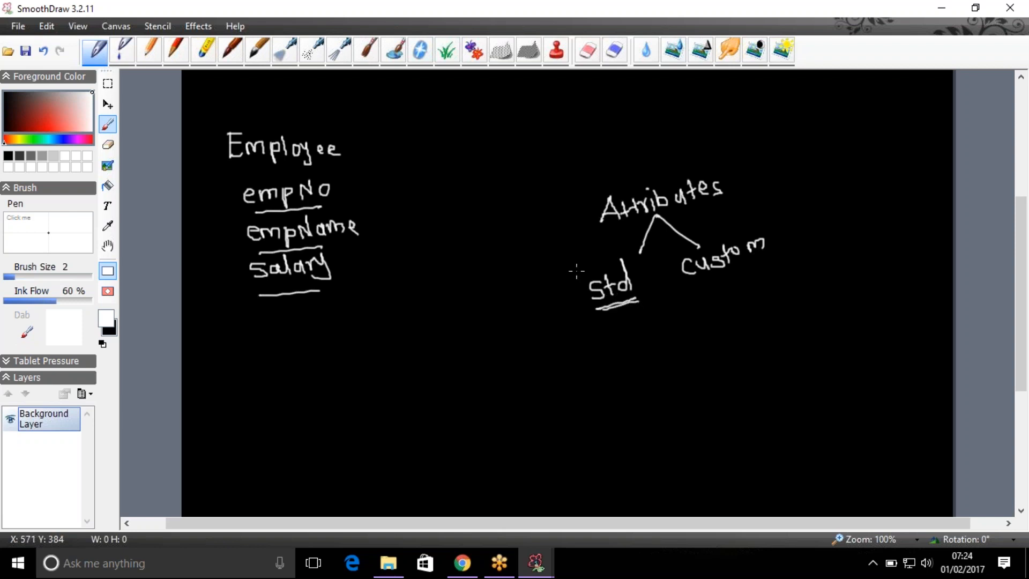
- Underline "Employee", draw a box around "std" and add "(Feilds)" after "Attributes"
drag(231, 170, 332, 168)
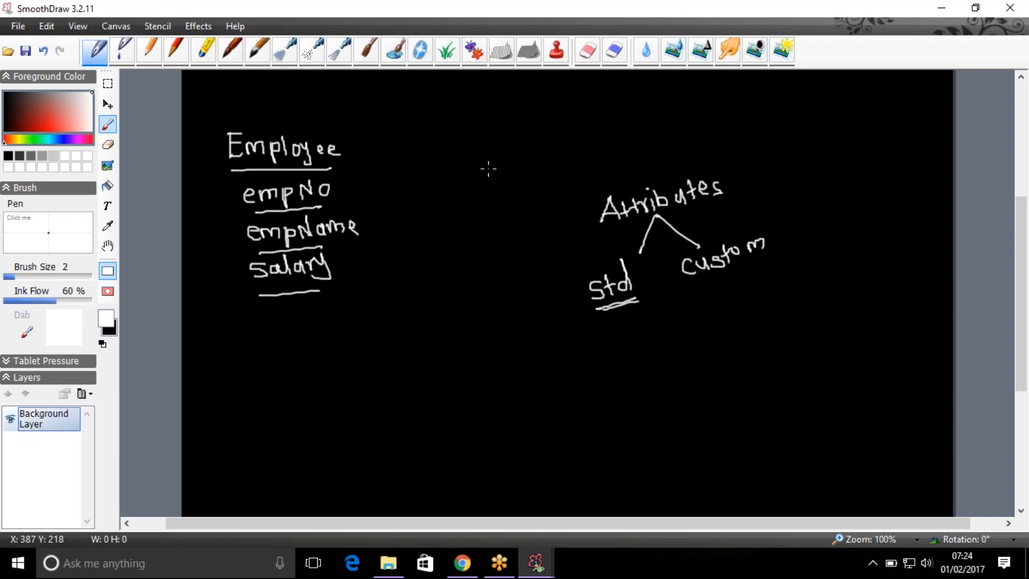
mouse_move(582, 265)
mouse_down()
mouse_move(639, 252)
mouse_move(582, 317)
mouse_move(576, 264)
mouse_move(596, 262)
mouse_up()
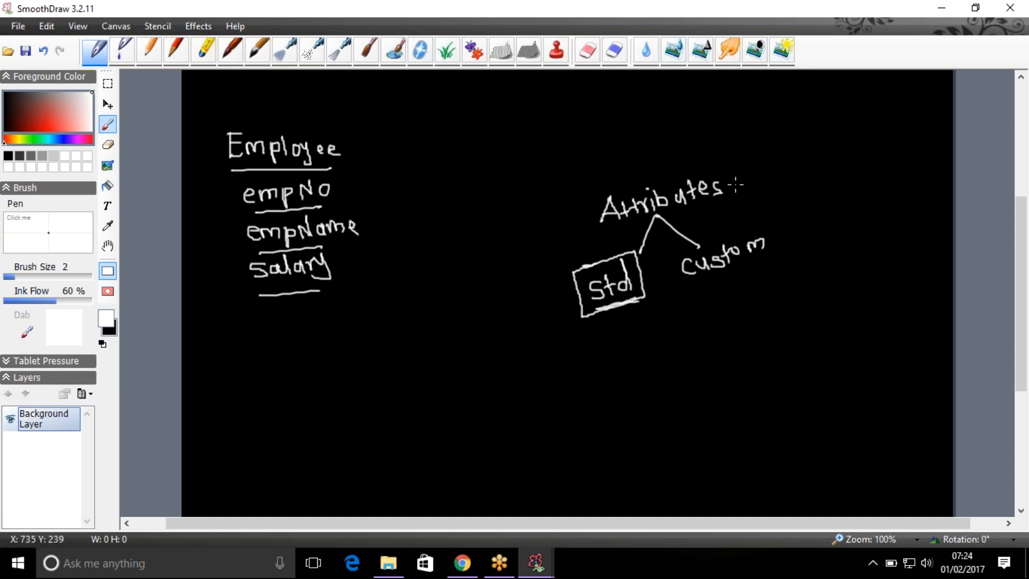
drag(740, 166, 747, 189)
mouse_move(749, 166)
mouse_down()
mouse_move(812, 138)
mouse_move(817, 158)
mouse_up()
- Double-underline "custom" and link it to the three Employee attributes with a curly bracket and a curved arrow
drag(694, 283, 764, 272)
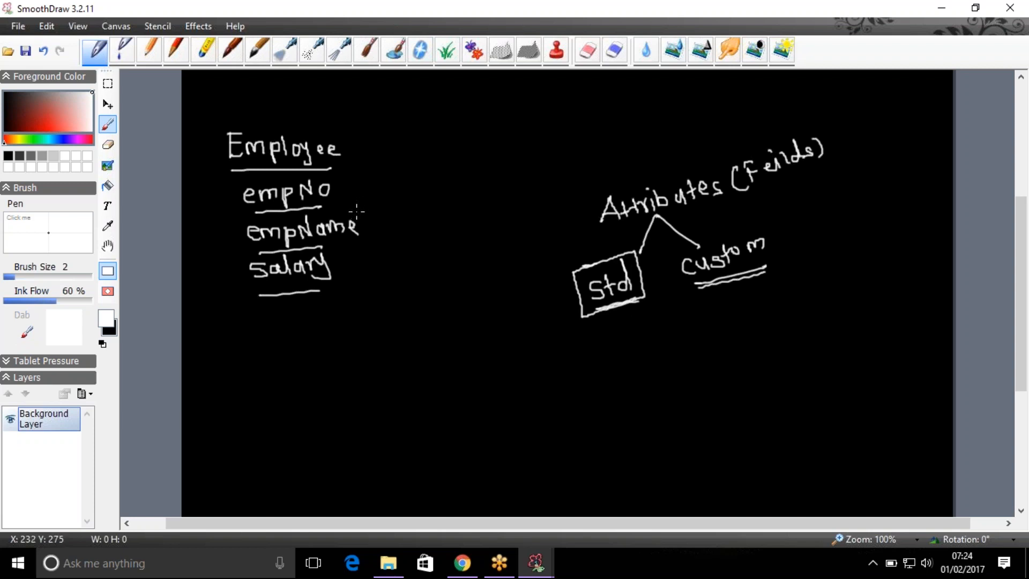
mouse_move(348, 181)
mouse_down()
mouse_move(378, 222)
mouse_move(358, 271)
mouse_up()
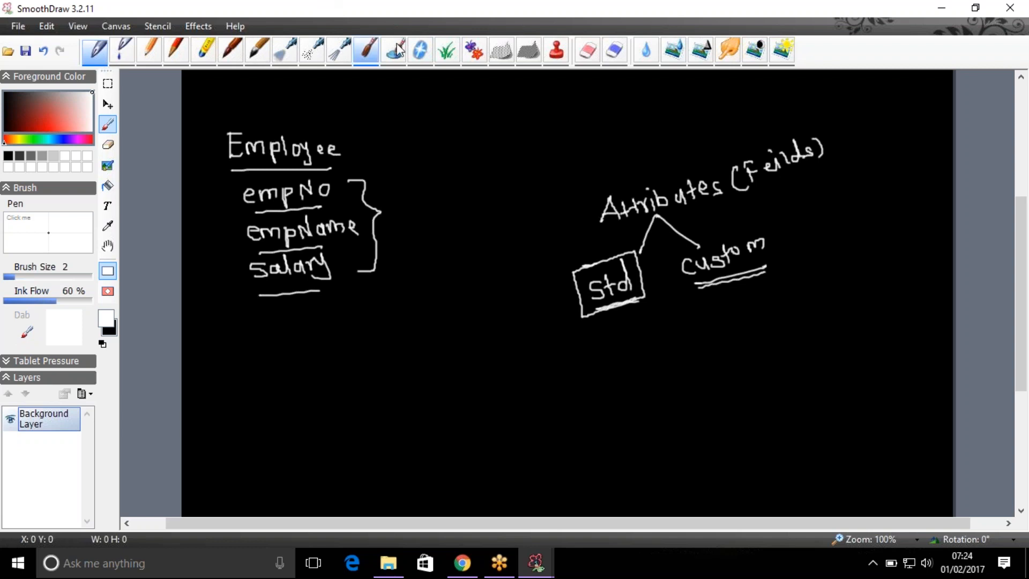
mouse_move(375, 255)
mouse_down()
mouse_move(457, 329)
mouse_move(640, 328)
mouse_move(692, 301)
mouse_move(691, 316)
mouse_up()
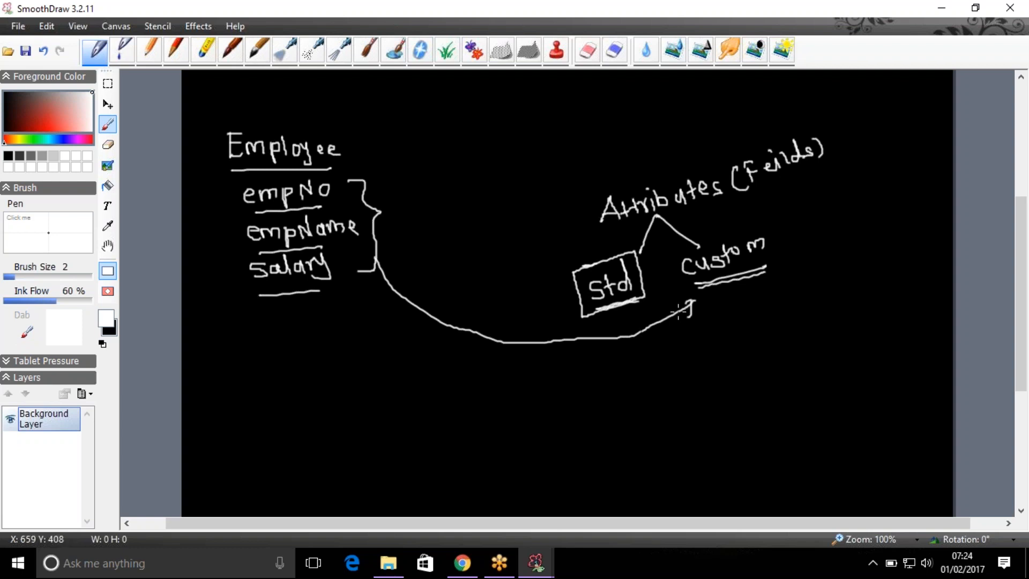
- Switch to the agenda drawing and put magenta check marks on "Standard Vs Custom Attributes" and "Data type of Attributes"
click(534, 563)
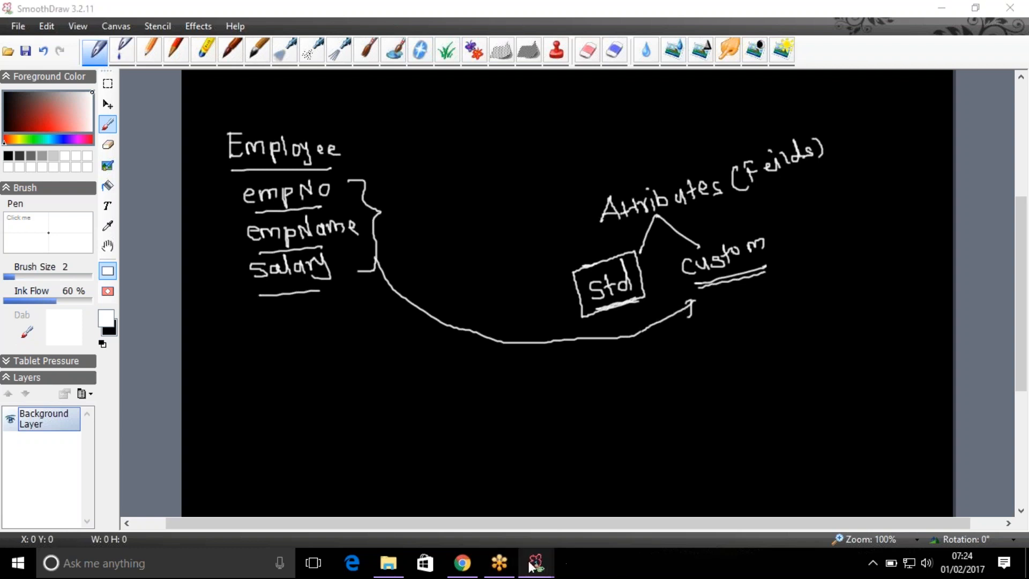
click(482, 498)
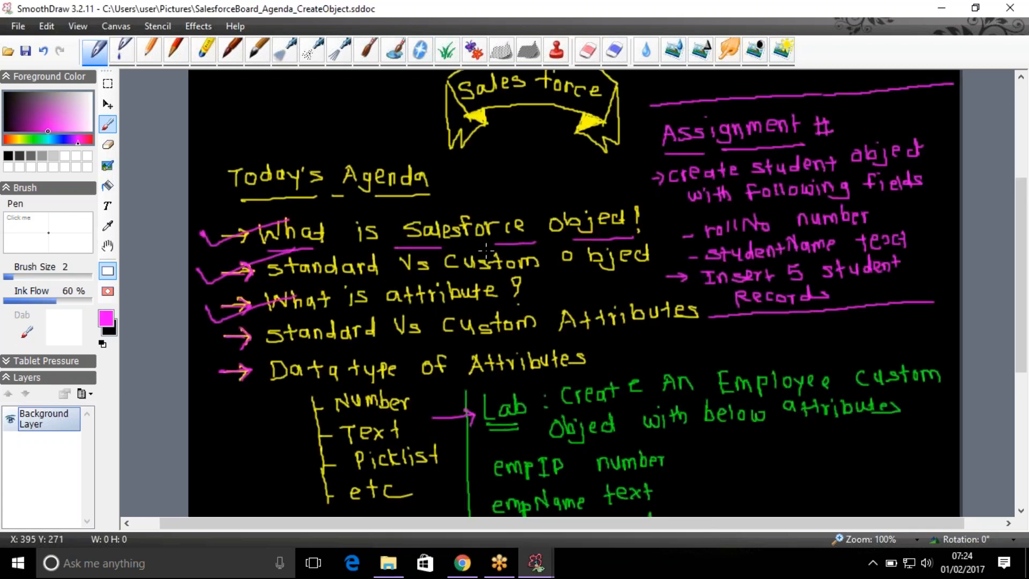
drag(209, 337, 283, 322)
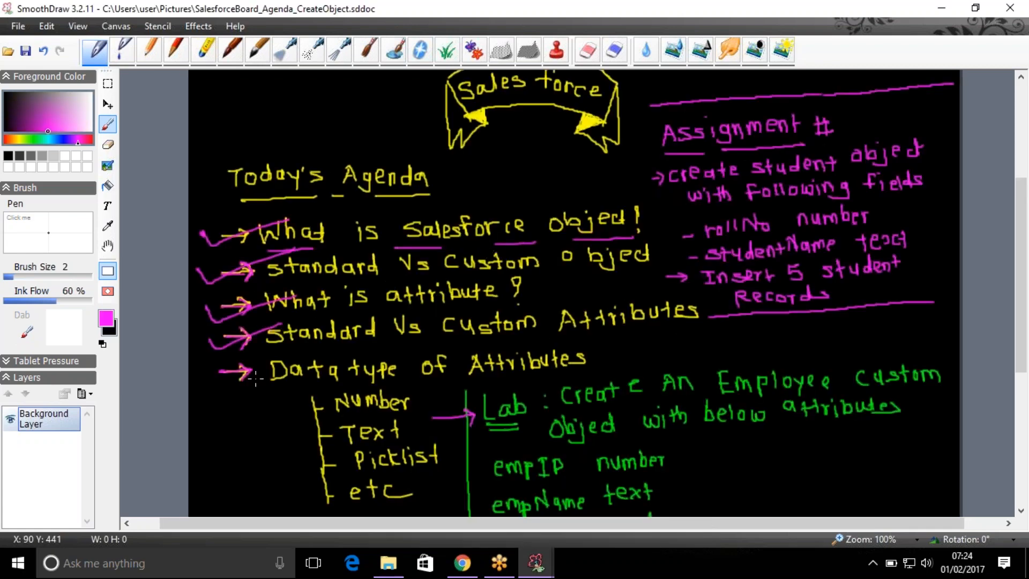
drag(215, 382, 284, 366)
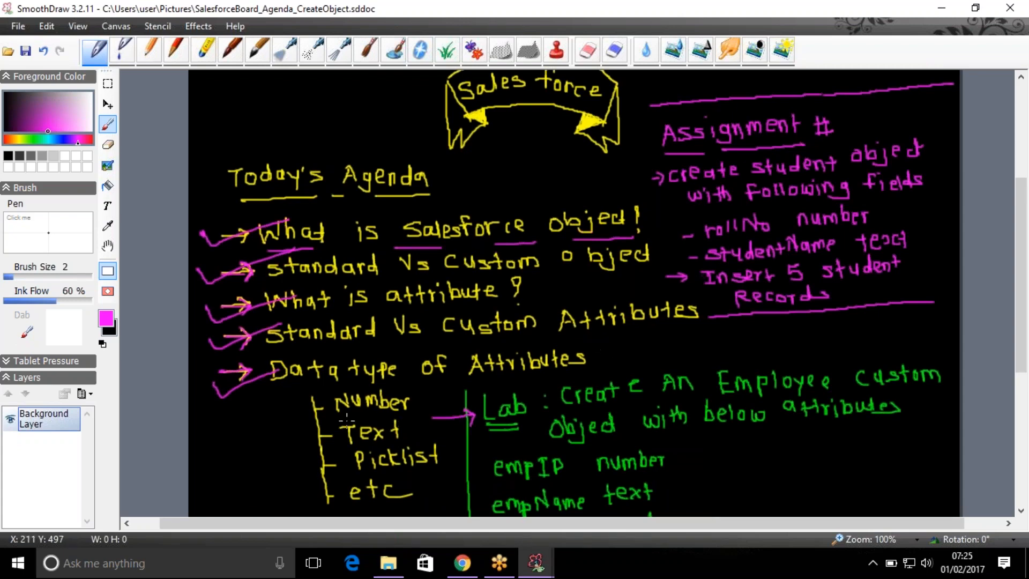
- Underline the data types "Number", "Text" and "Picklist" in magenta in the agenda
drag(340, 419, 413, 415)
drag(354, 444, 407, 440)
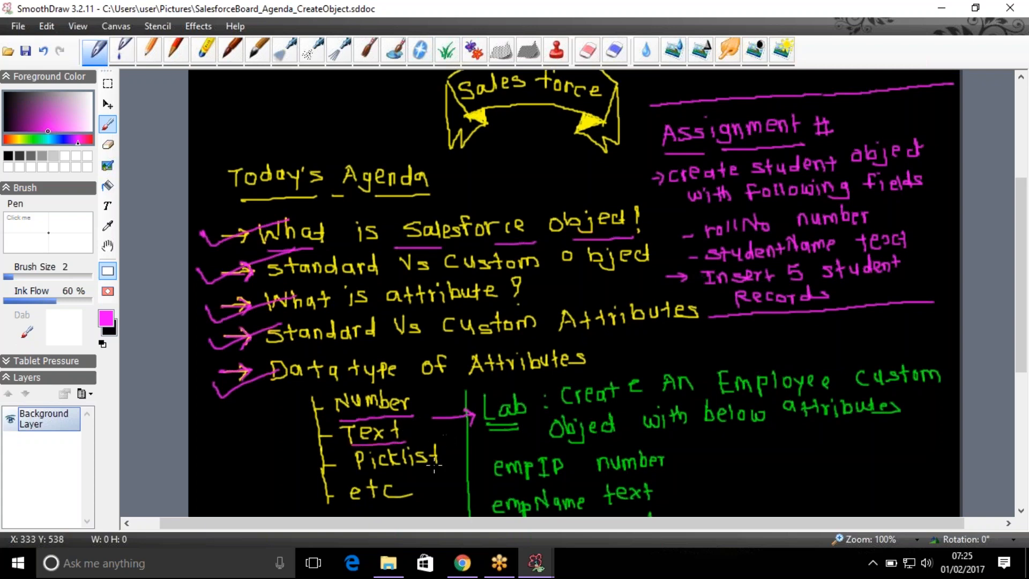
drag(367, 477, 458, 466)
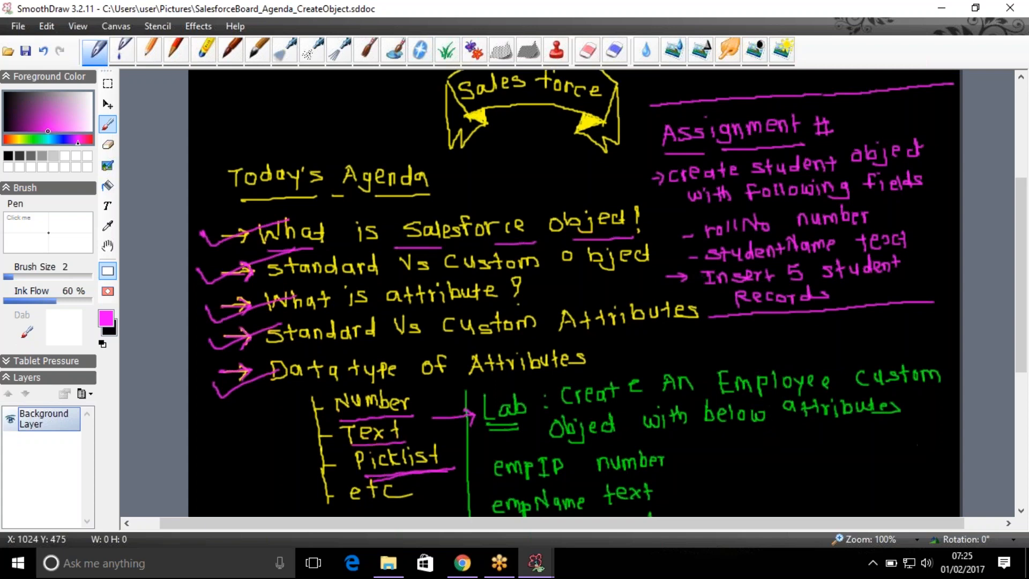
- Put magenta check marks beside the lab attributes empID number, empName text and salary number
drag(1022, 288, 1022, 323)
drag(678, 377, 726, 362)
drag(673, 401, 721, 386)
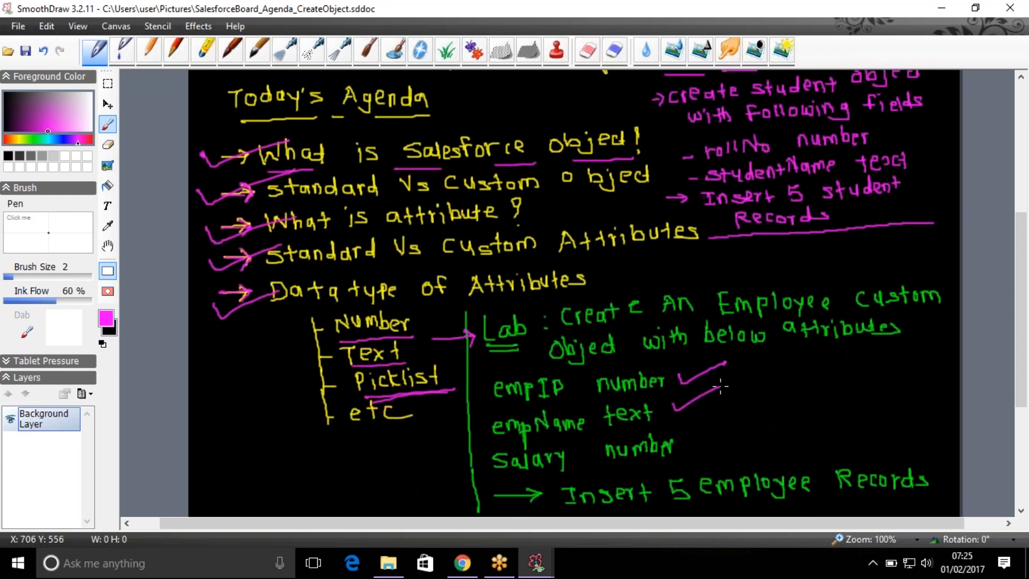
drag(690, 426, 759, 404)
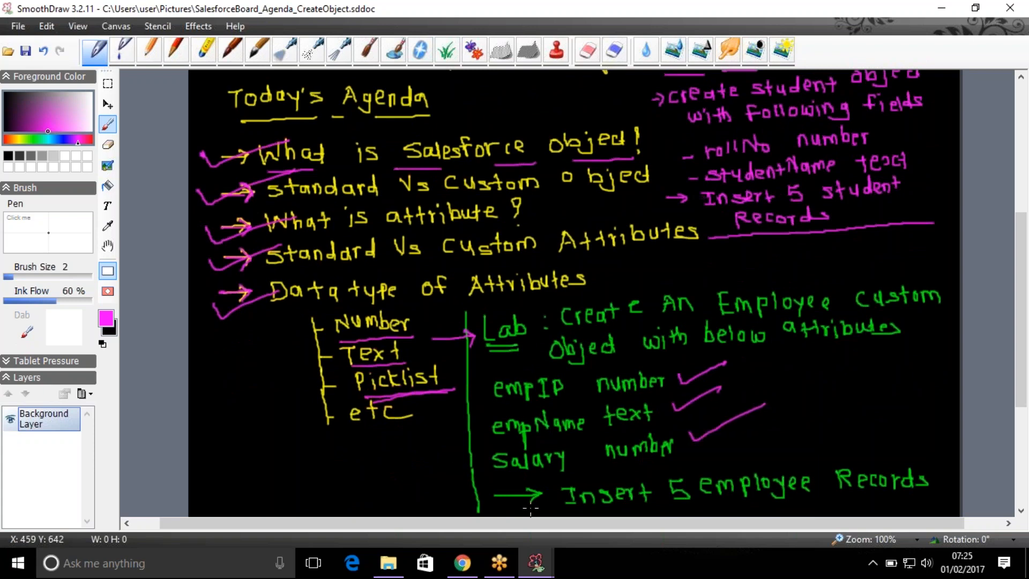
- Switch to Salesforce in Chrome, go to Setup and open the Create section under Build
click(461, 562)
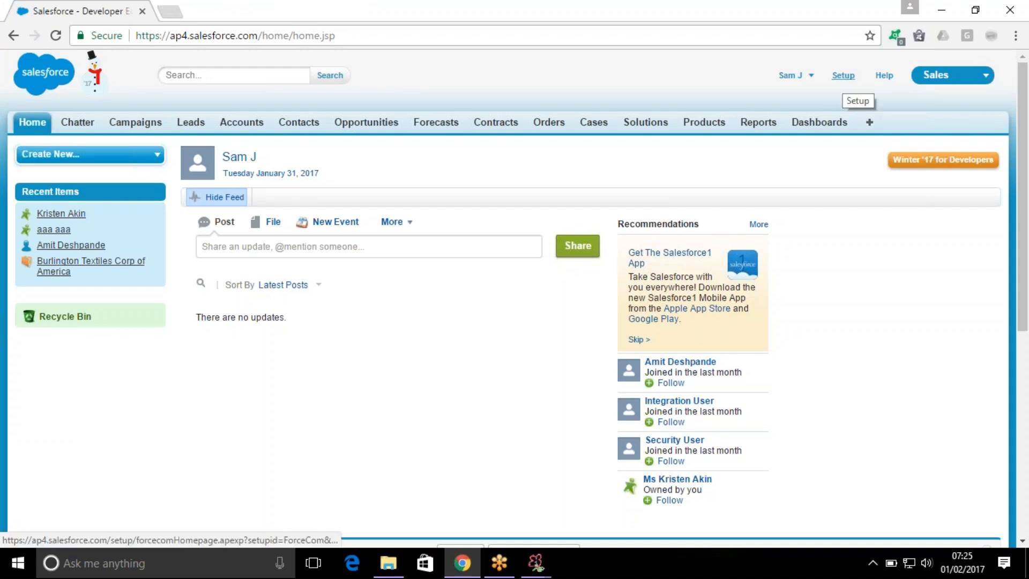
click(842, 80)
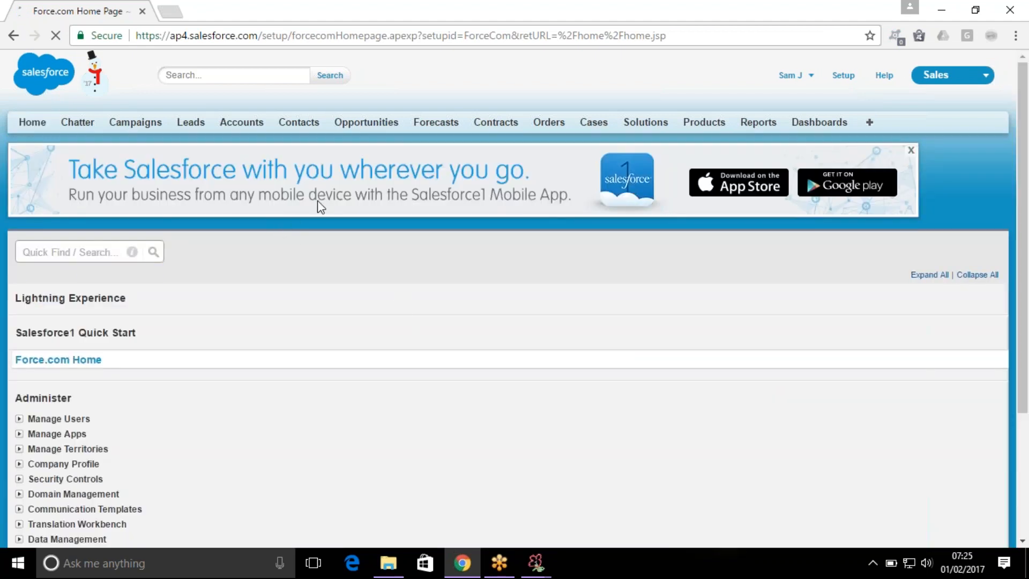
scroll(322, 207, down, 2)
scroll(340, 225, down, 2)
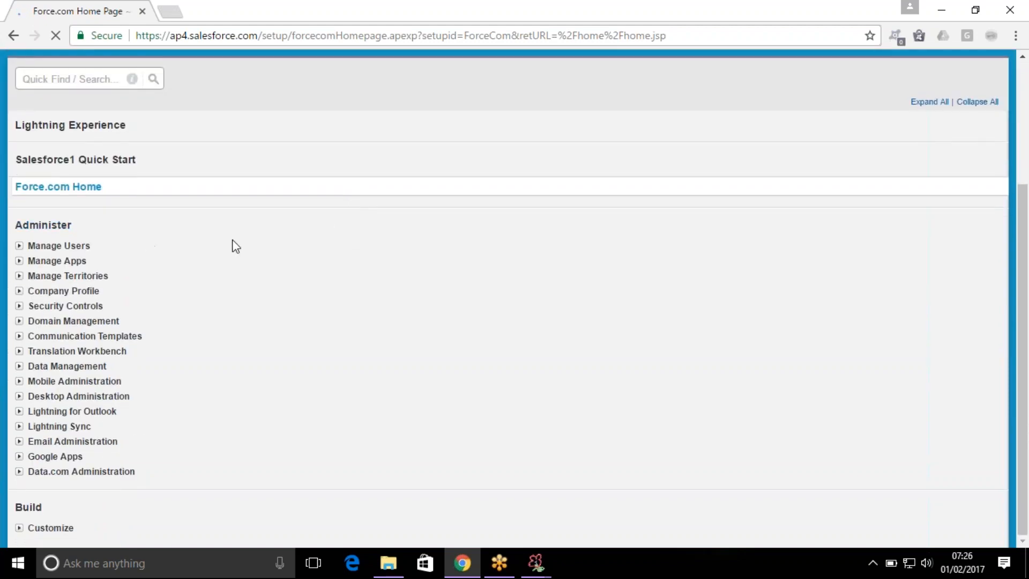
mouse_move(1020, 260)
mouse_down()
mouse_move(1022, 235)
mouse_move(1023, 253)
mouse_up()
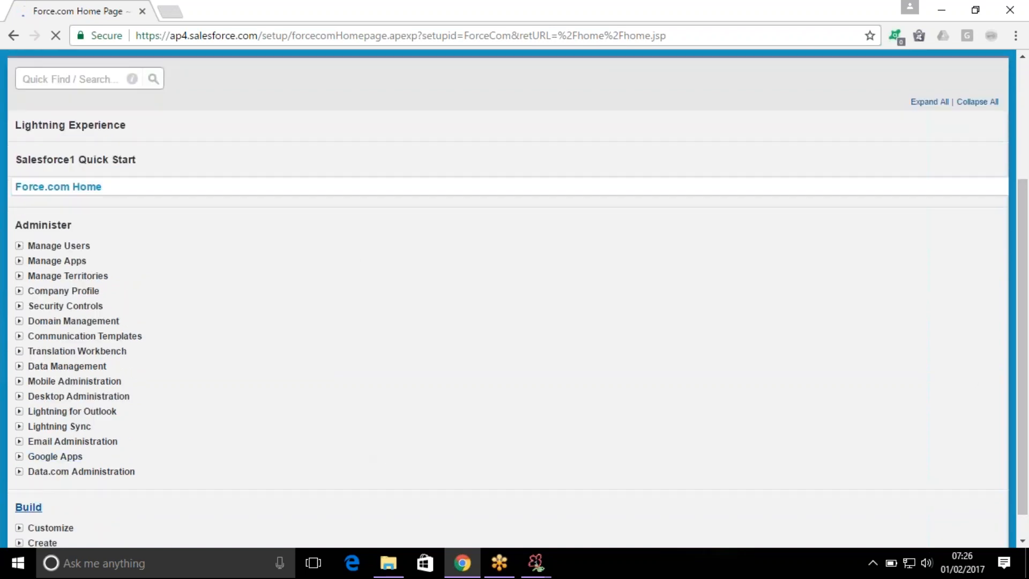
drag(1021, 205, 1019, 293)
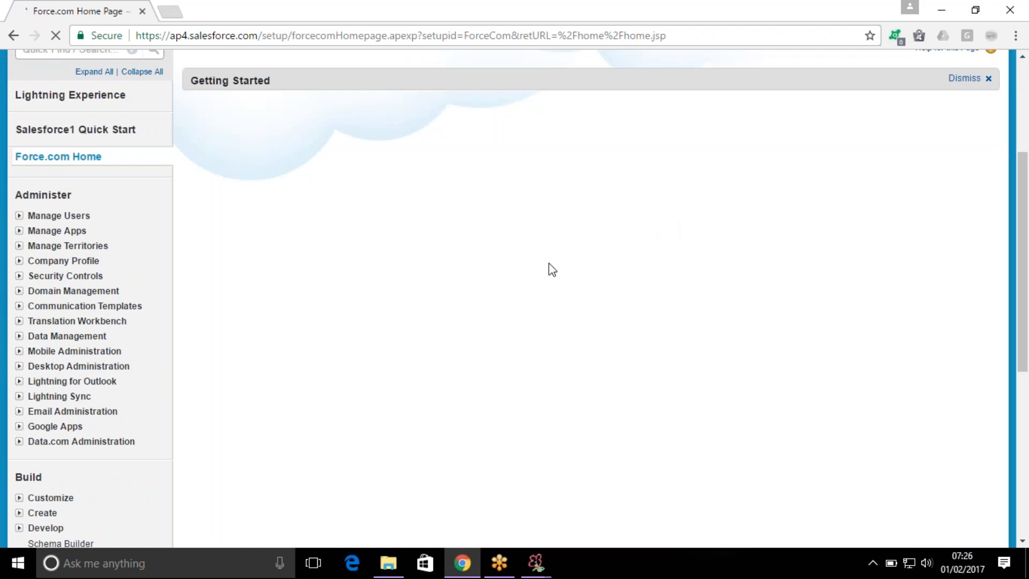
scroll(402, 209, down, 3)
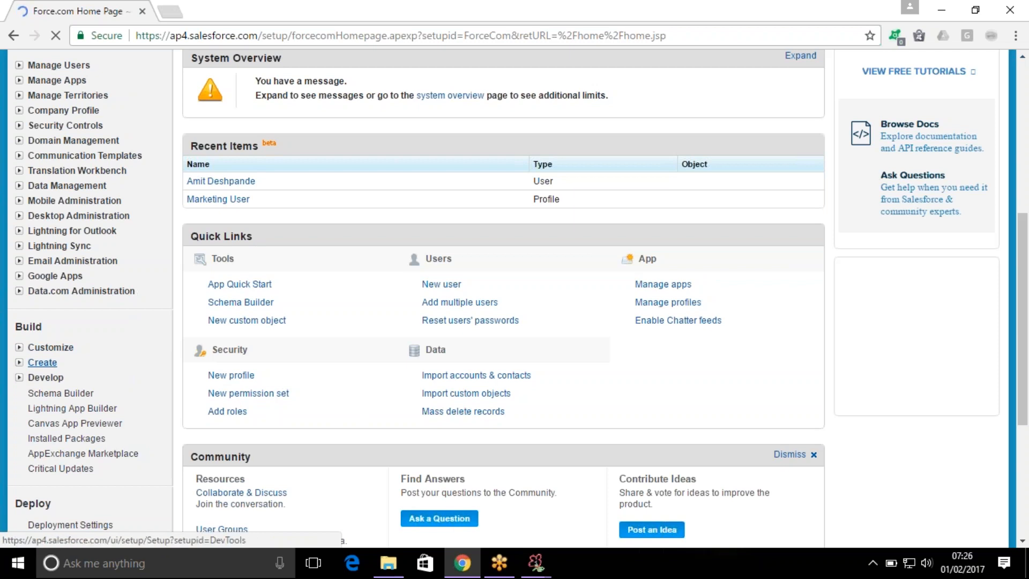
click(46, 377)
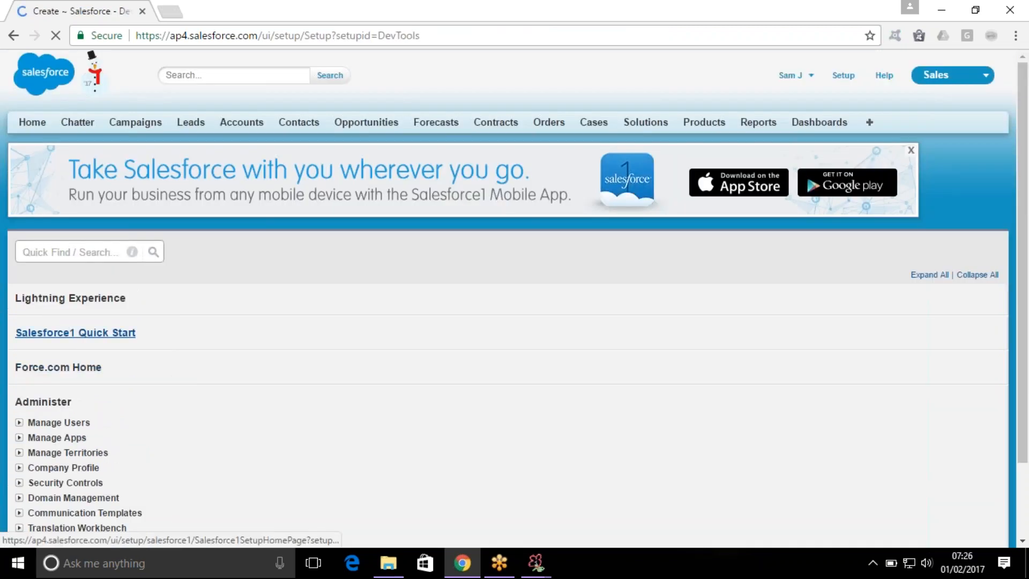
- Dismiss the Critical Updates notice and open the Objects page under Create
scroll(193, 319, down, 2)
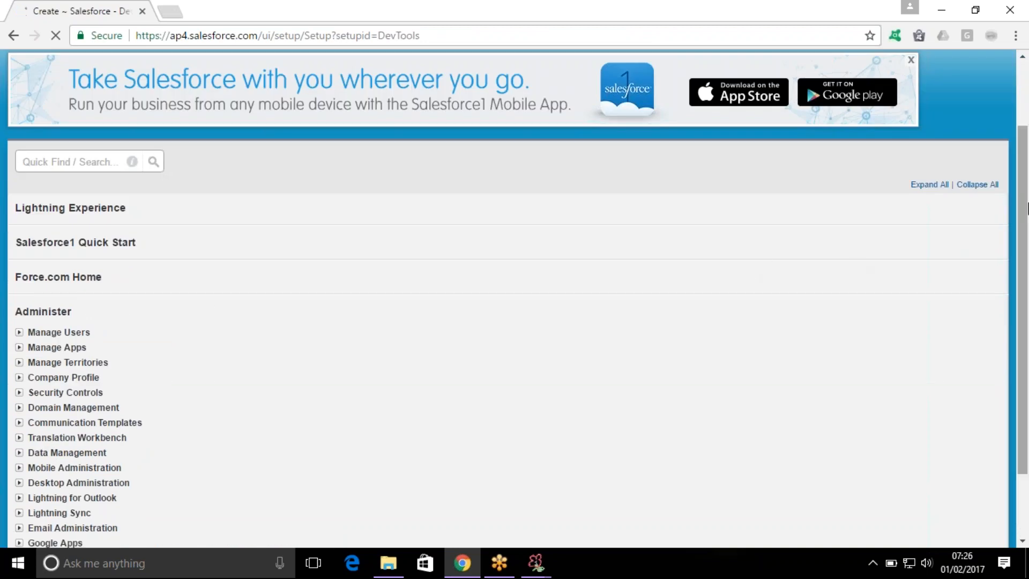
scroll(1023, 203, down, 2)
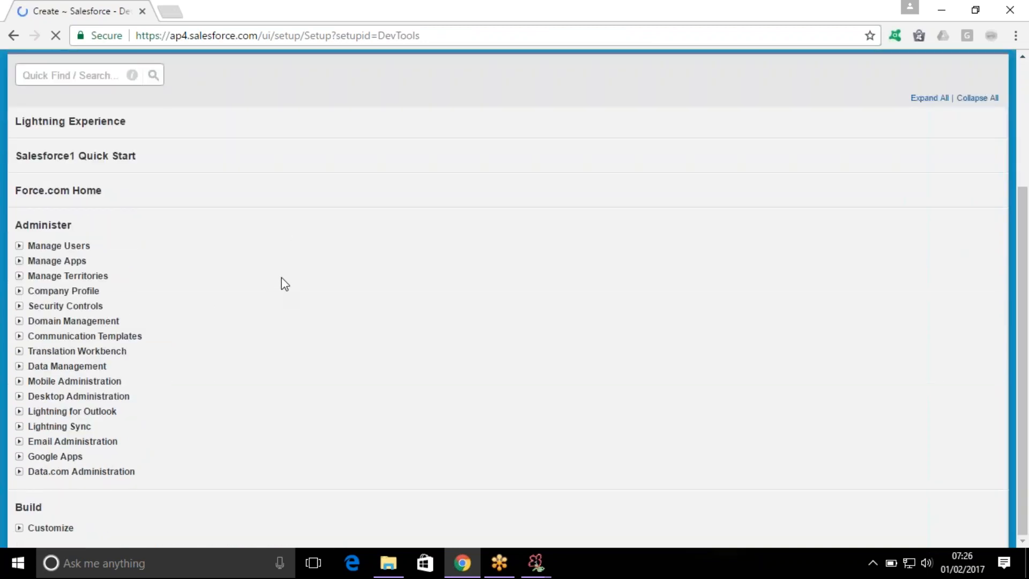
scroll(248, 204, down, 6)
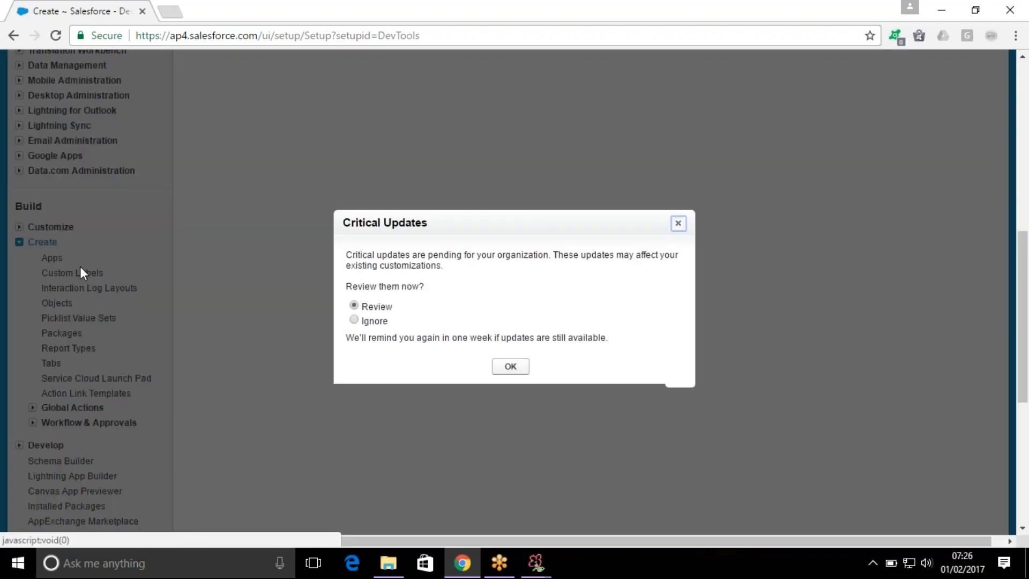
click(677, 222)
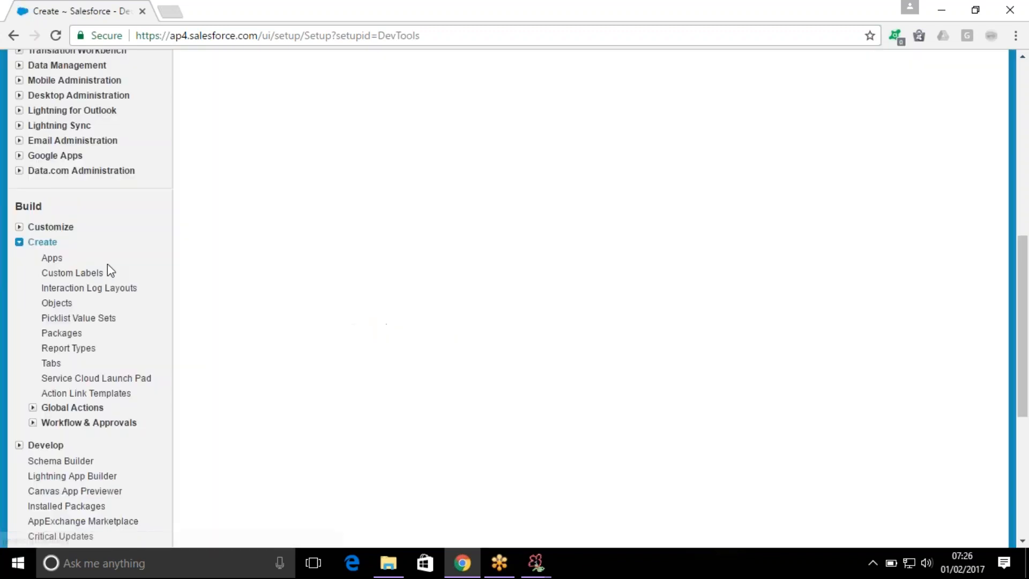
click(71, 303)
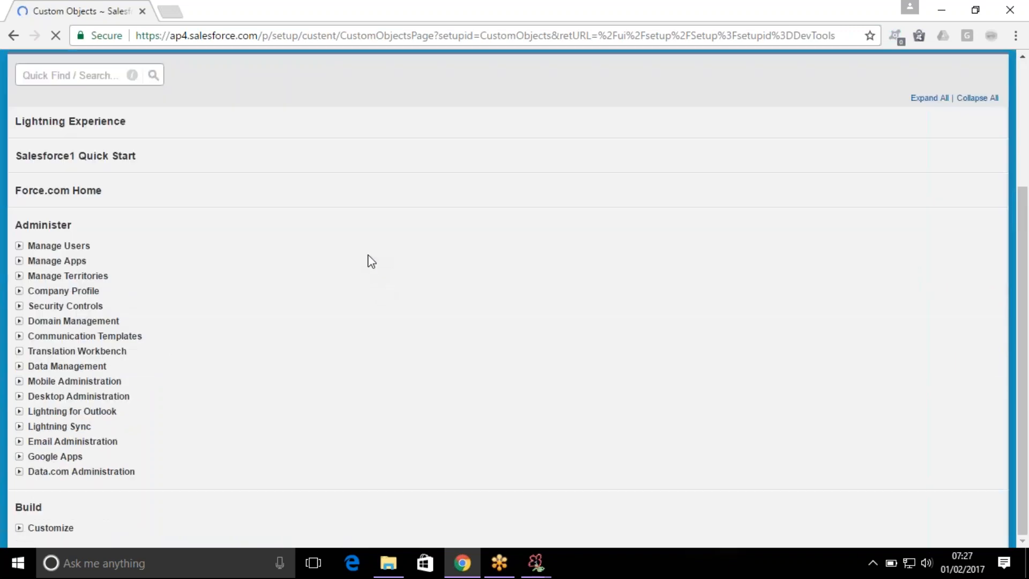
- Start a new custom object with the label "Employee" and the plural label "Employees"
scroll(159, 469, down, 1)
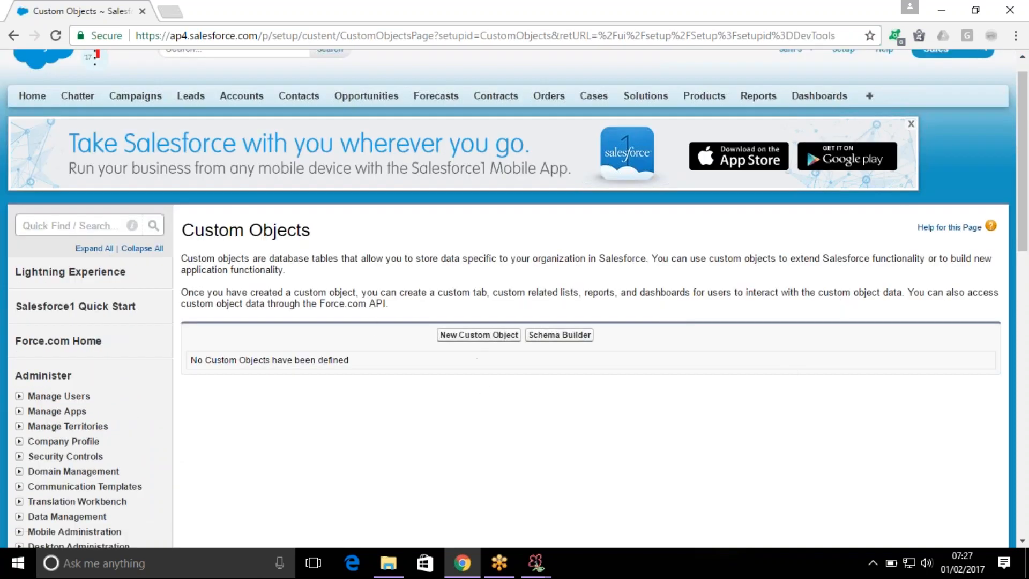
click(485, 343)
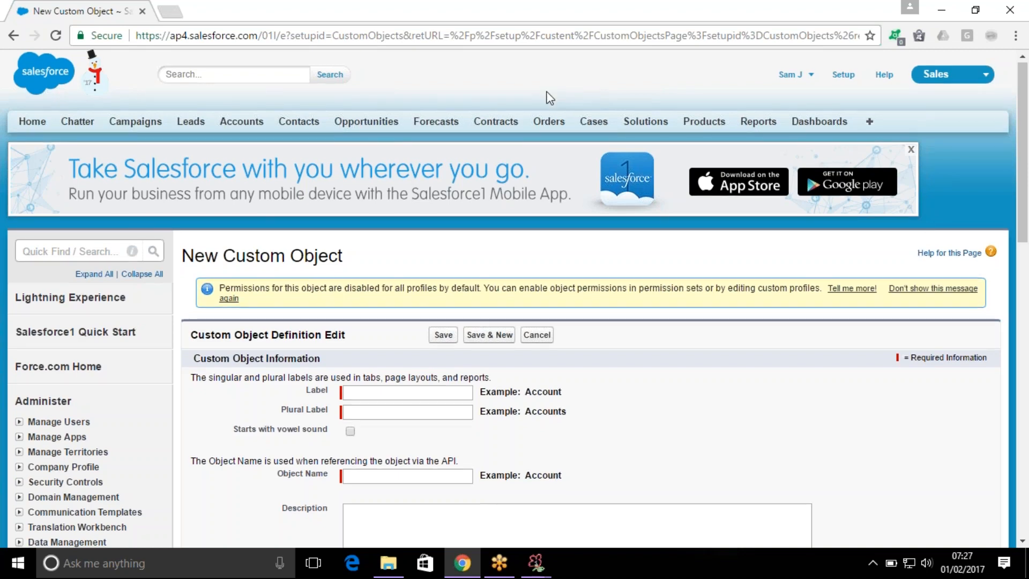
scroll(546, 97, down, 2)
scroll(558, 239, down, 2)
click(357, 243)
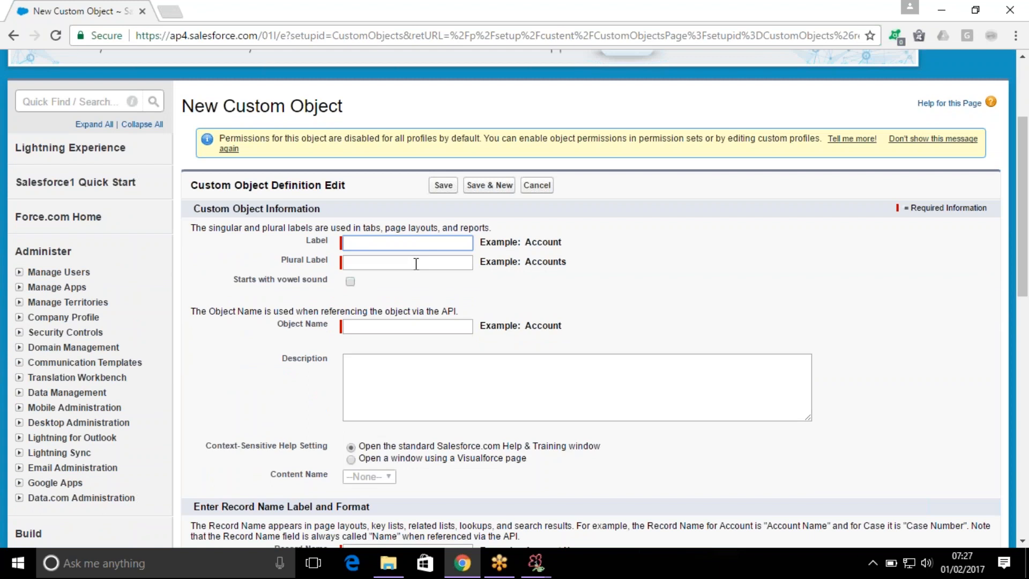
text(Employee)
click(414, 265)
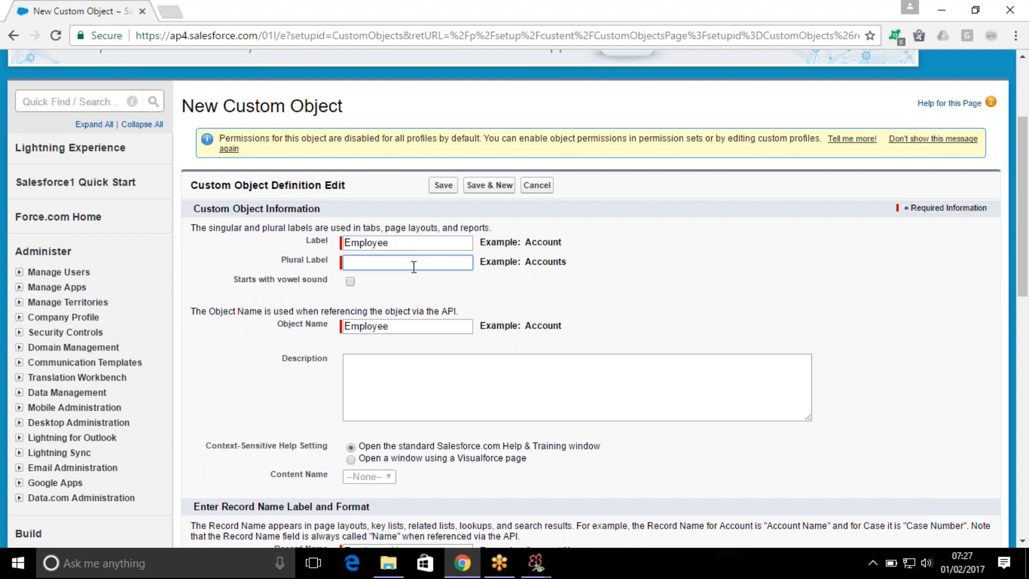
text(Employees)
scroll(340, 333, down, 1)
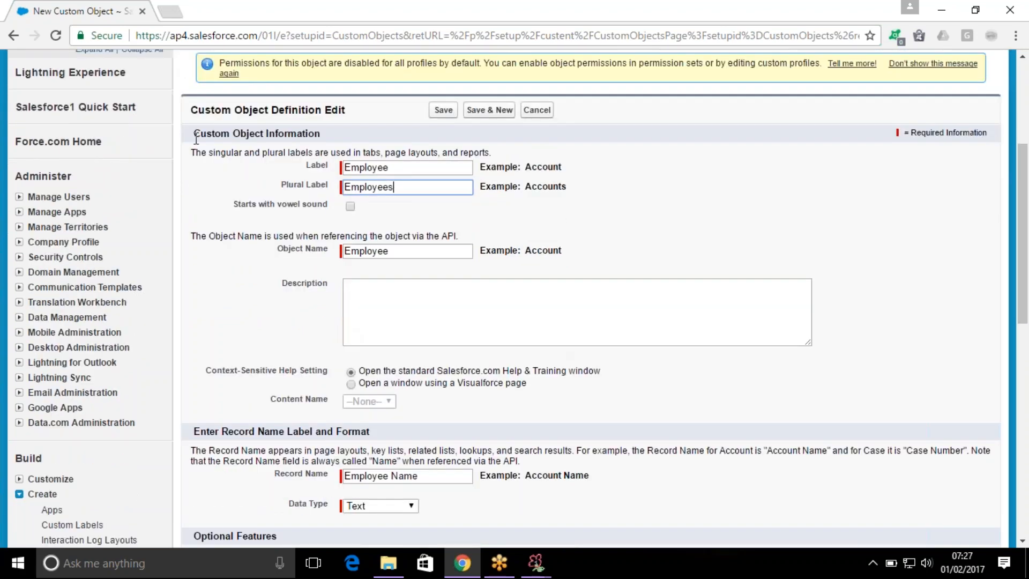
- Keep Employee as the object name and enter "Employee Data" as the custom object's description
click(394, 251)
drag(397, 251, 335, 253)
click(403, 253)
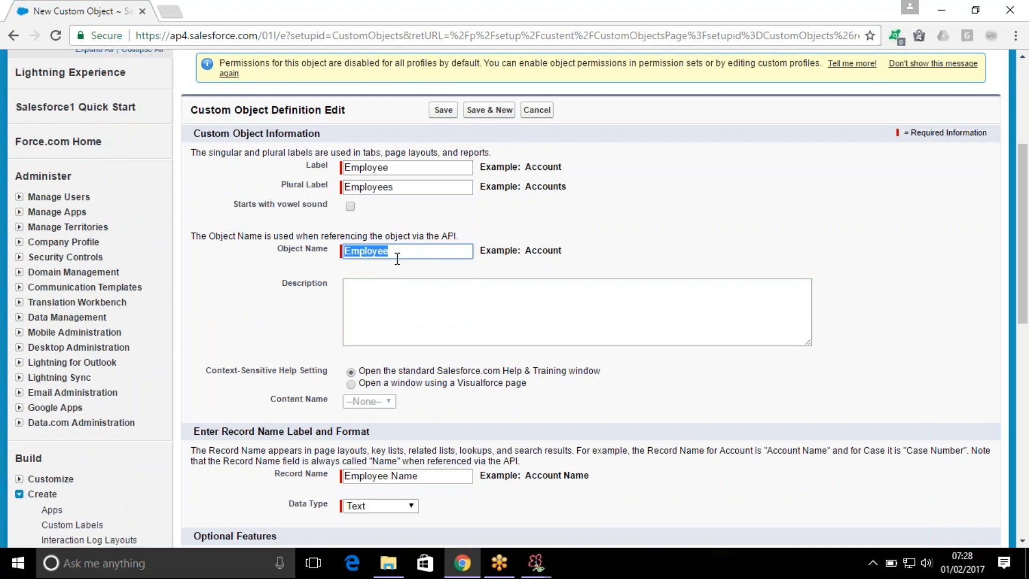
click(367, 295)
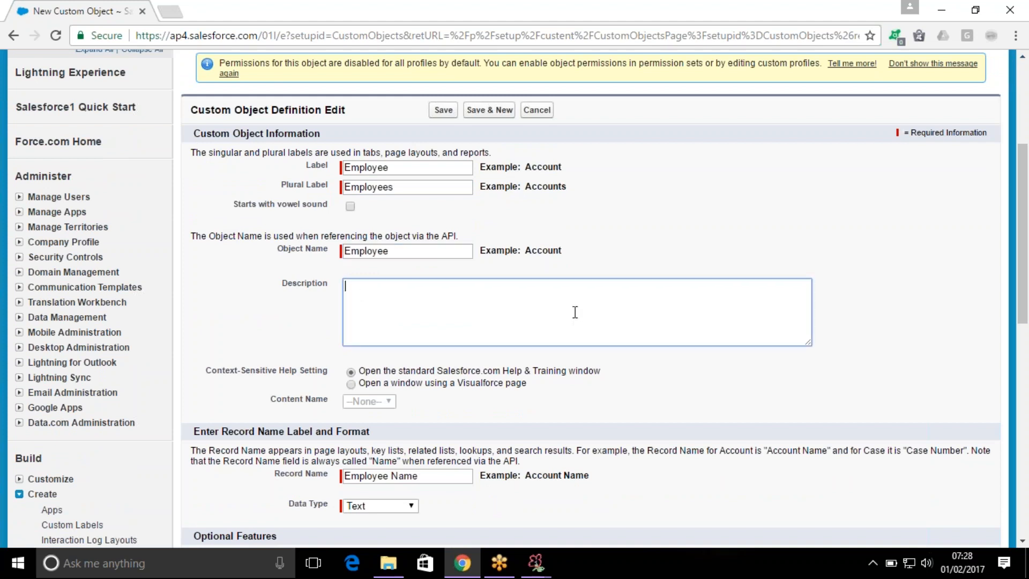
text(Employee Data)
- Re-enter "Employee Name" as the record name of the new custom object
scroll(504, 278, down, 3)
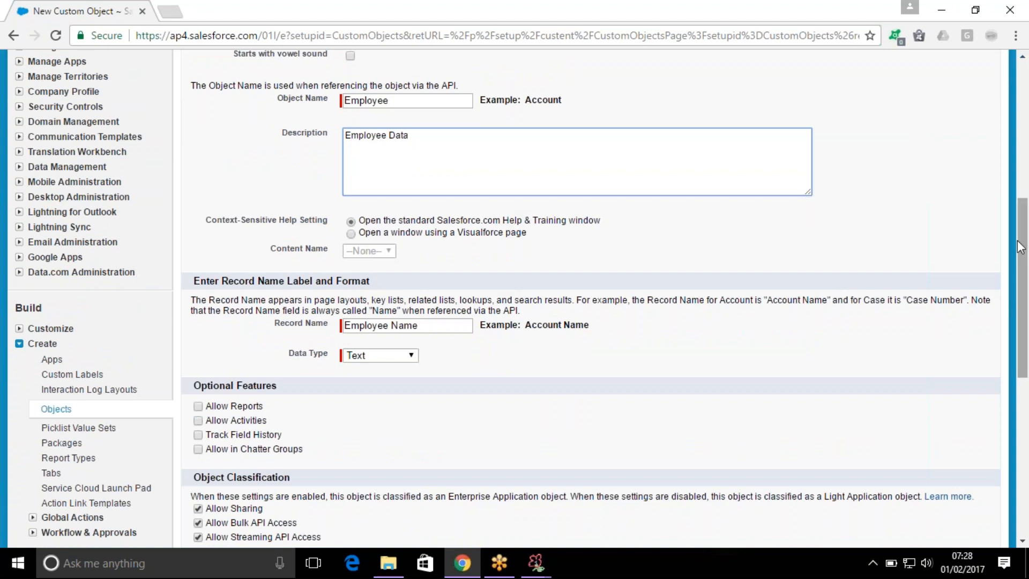
scroll(1025, 245, down, 2)
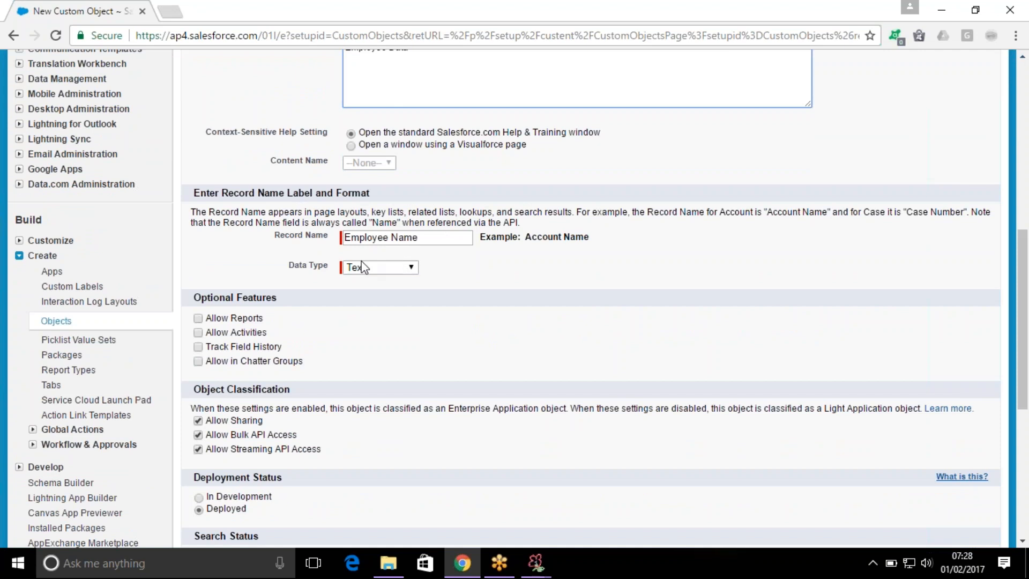
click(423, 237)
drag(423, 237, 344, 236)
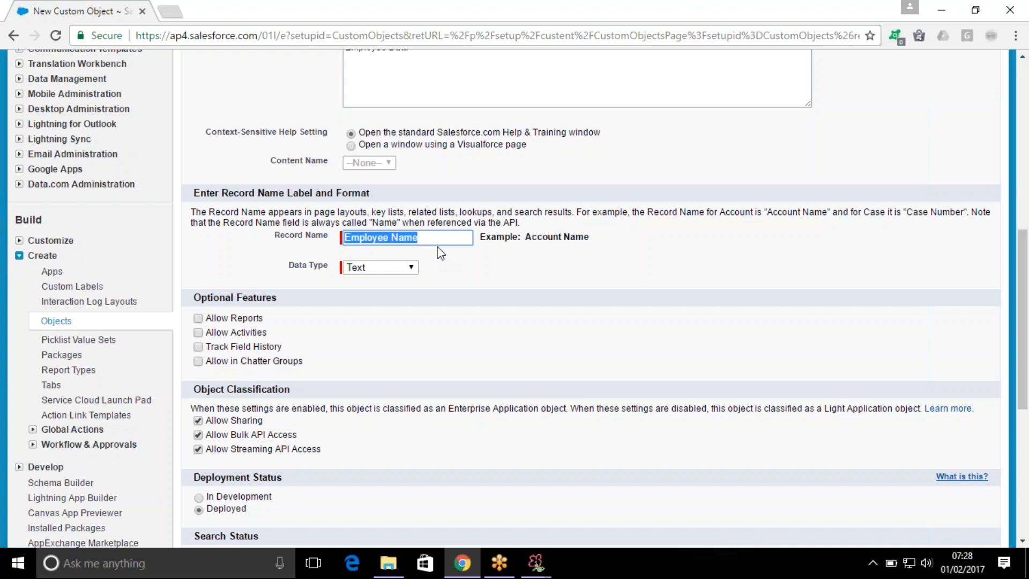
text(e)
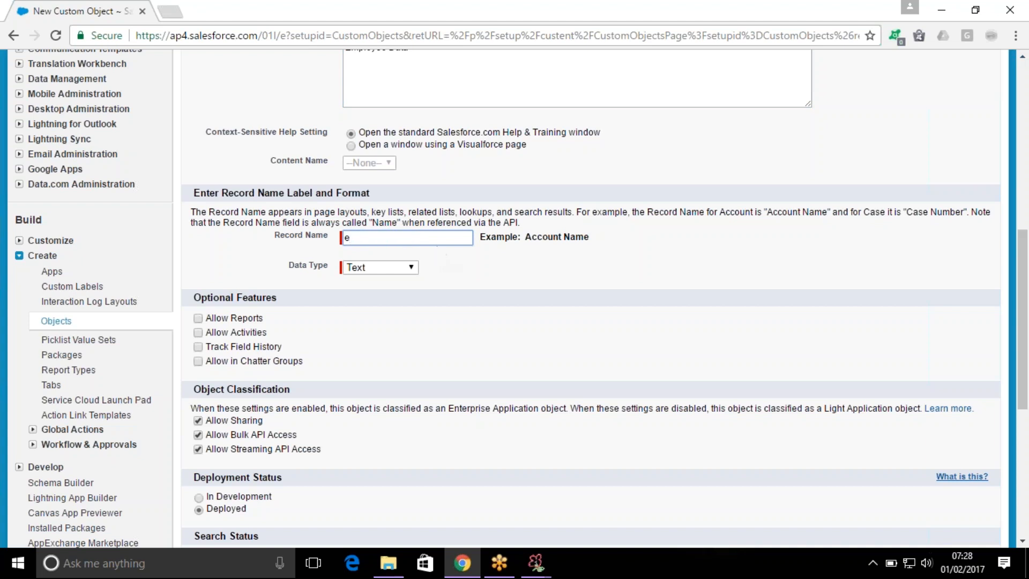
text(Employee Name)
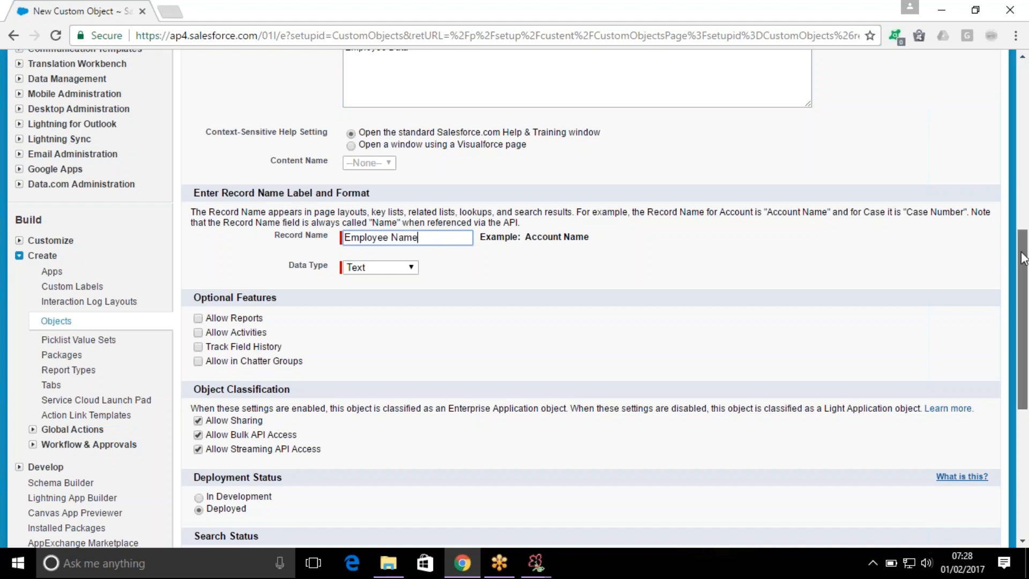
- Enable the optional features Allow Reports, Allow Activities, Track Field History and Allow in Chatter Groups
scroll(147, 243, down, 2)
click(198, 239)
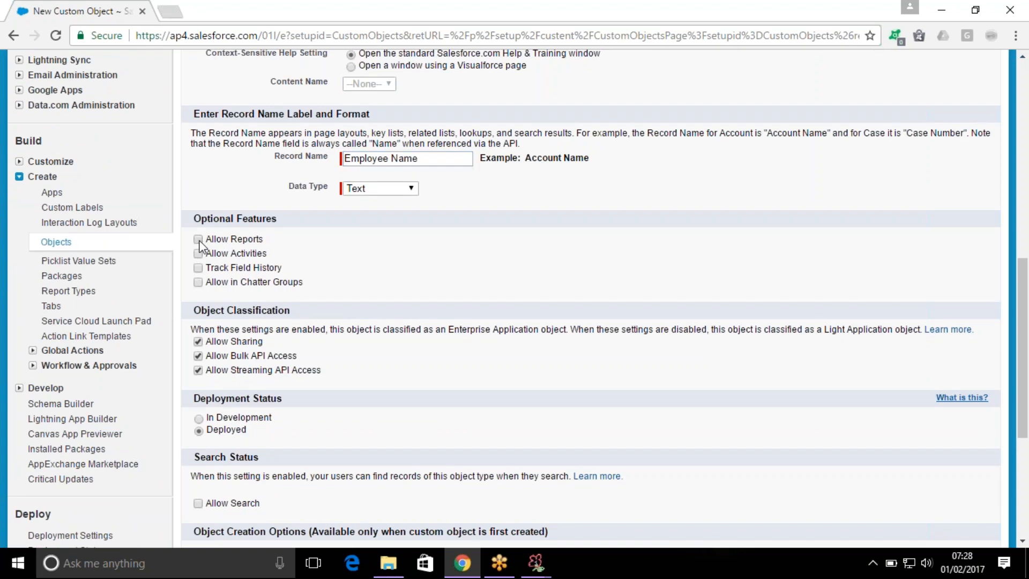
click(198, 255)
click(198, 268)
click(198, 282)
- Enable Allow Search and the Notes and Attachments related list on the default page layout, and save the Employee object
scroll(1023, 329, down, 2)
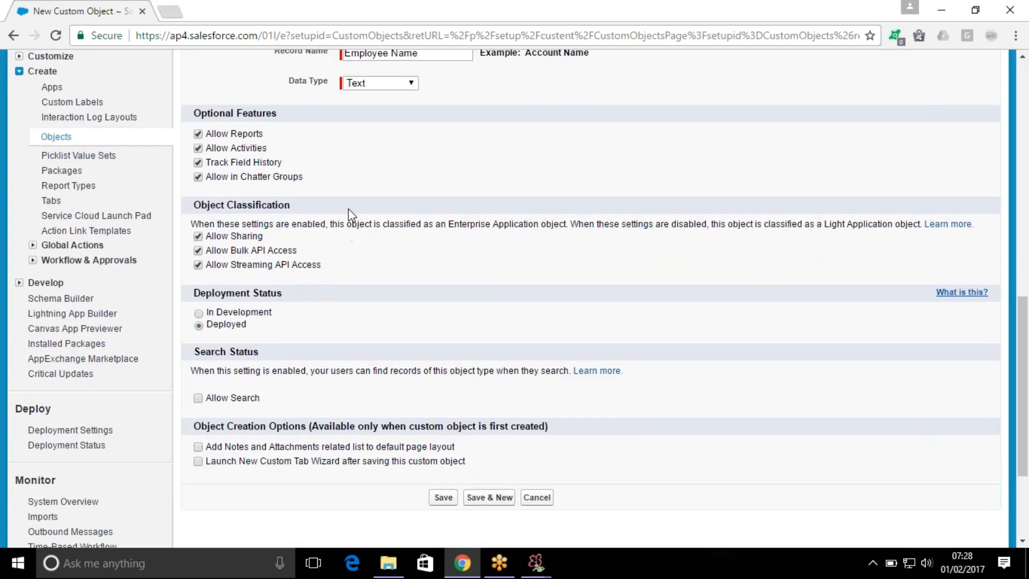
scroll(348, 214, down, 1)
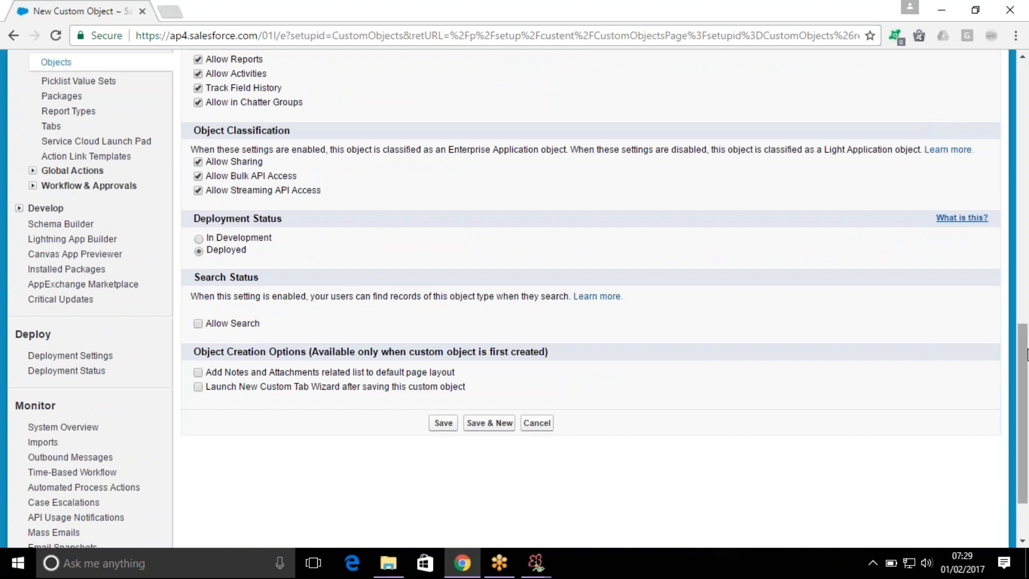
drag(1024, 353, 1024, 363)
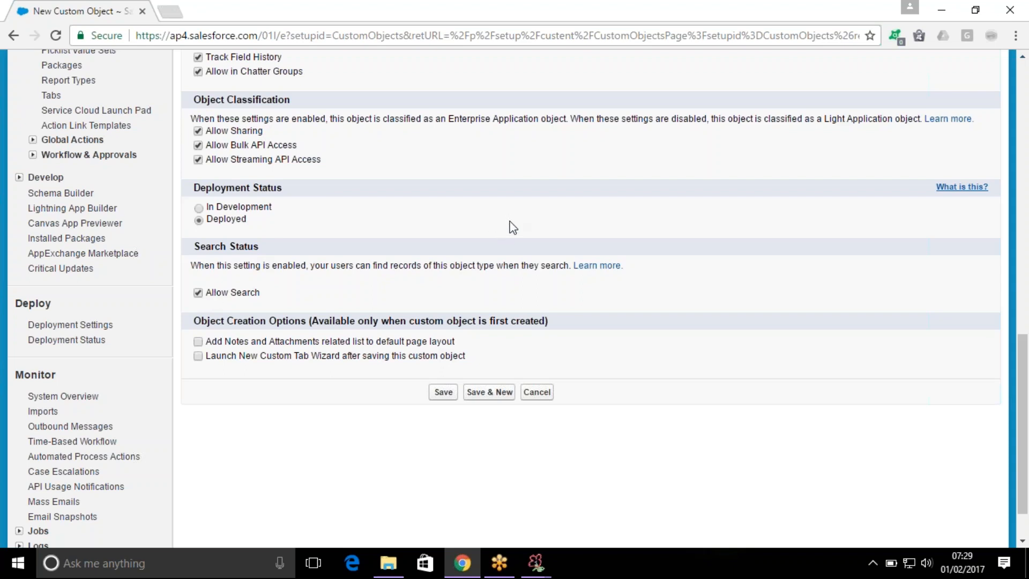
scroll(321, 264, down, 2)
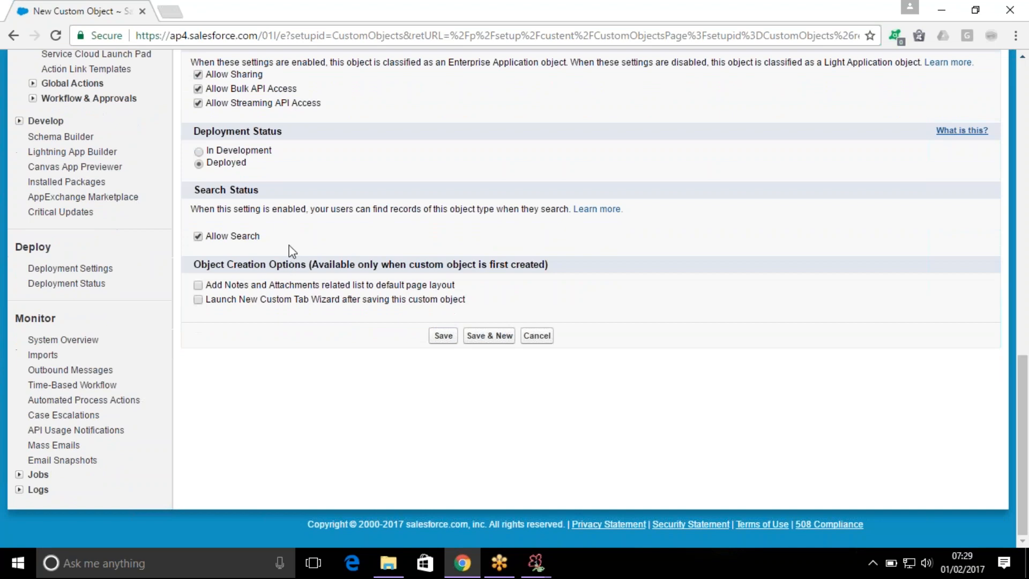
click(197, 284)
click(441, 336)
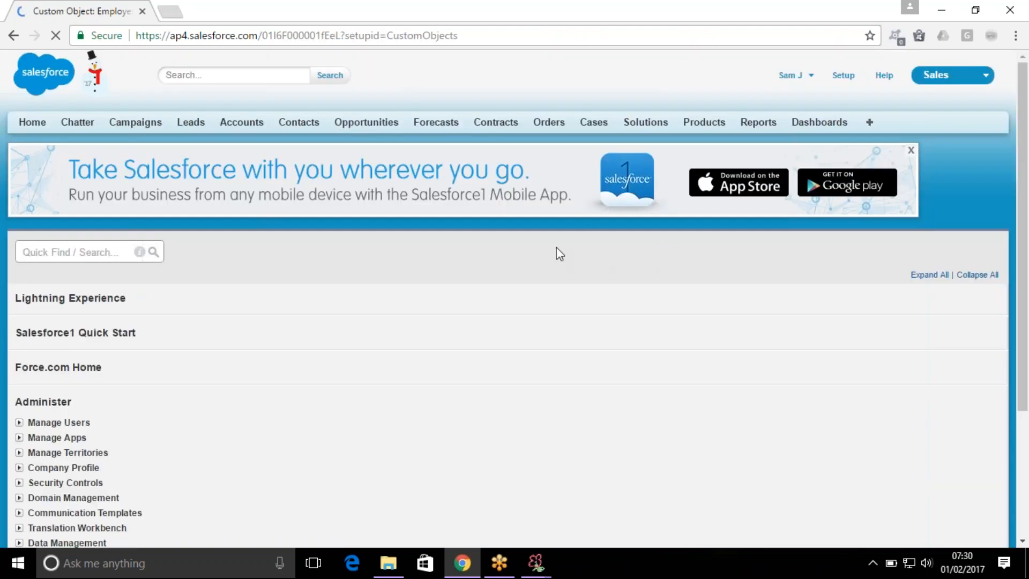
- Review the Employee object's definition details, standard fields, custom fields section, layouts and actions
scroll(552, 244, down, 4)
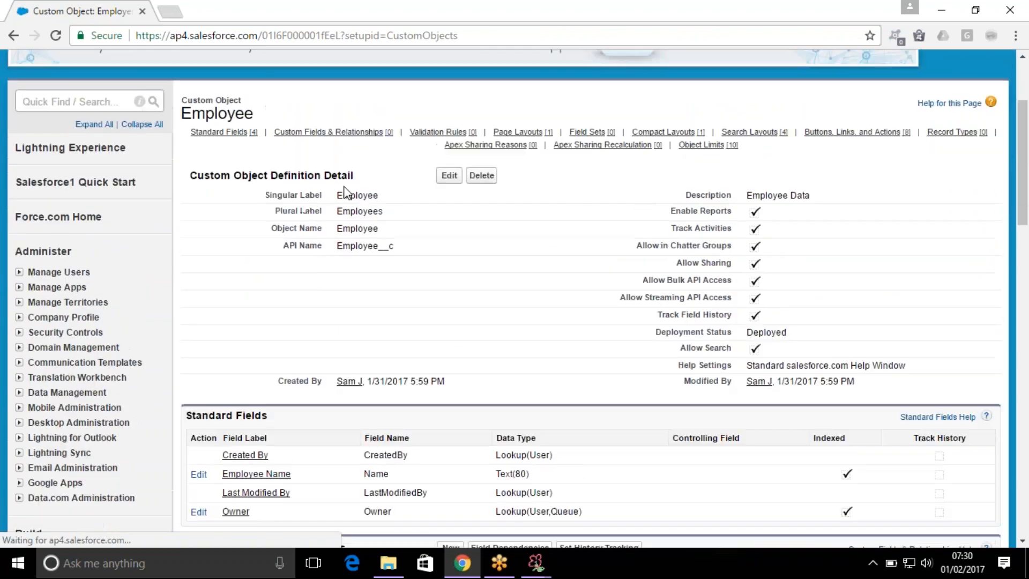
scroll(595, 310, down, 2)
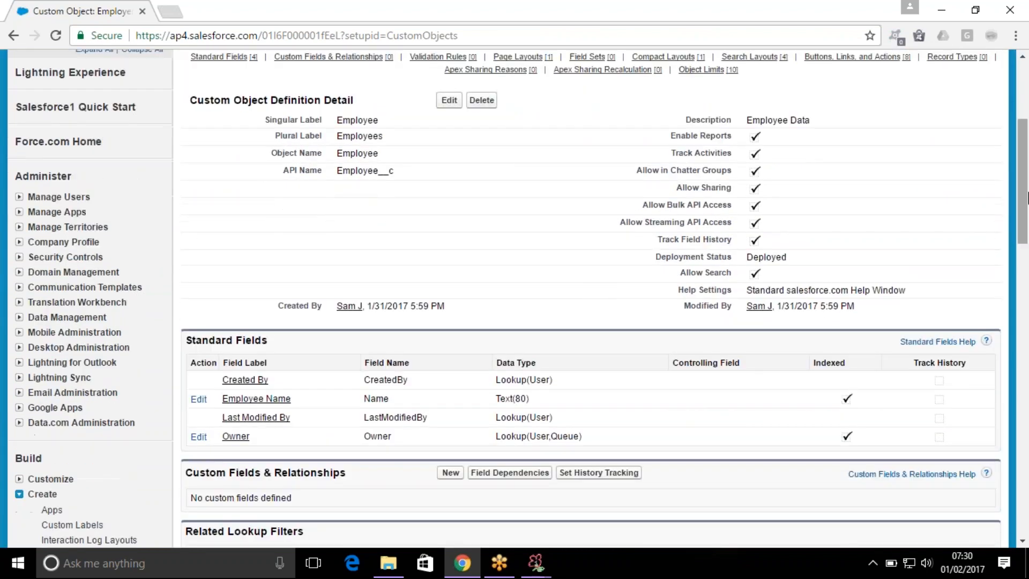
mouse_move(1023, 182)
mouse_down()
mouse_move(1020, 277)
mouse_move(1016, 154)
mouse_move(1017, 180)
mouse_move(1017, 163)
mouse_up()
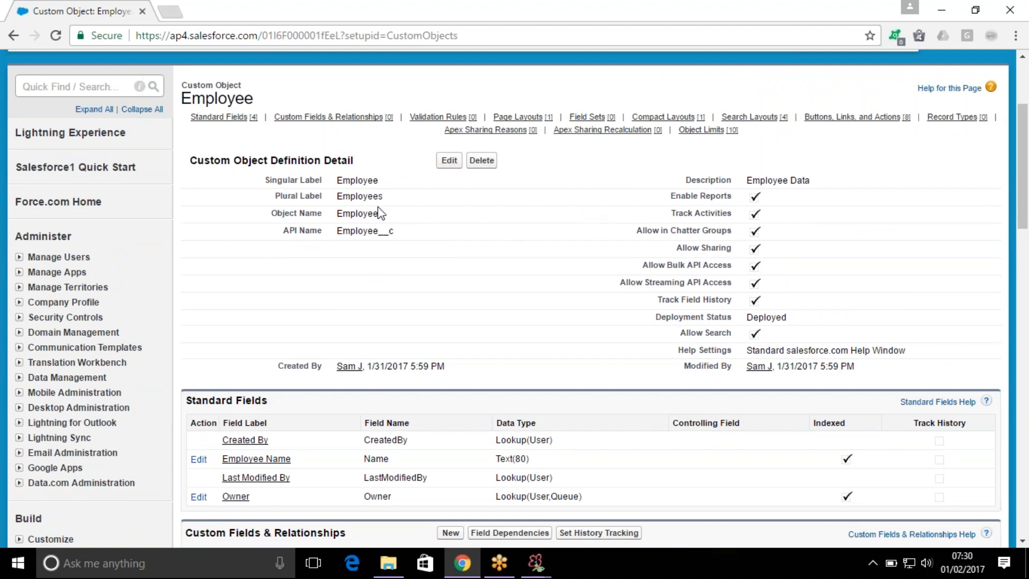
scroll(383, 212, down, 2)
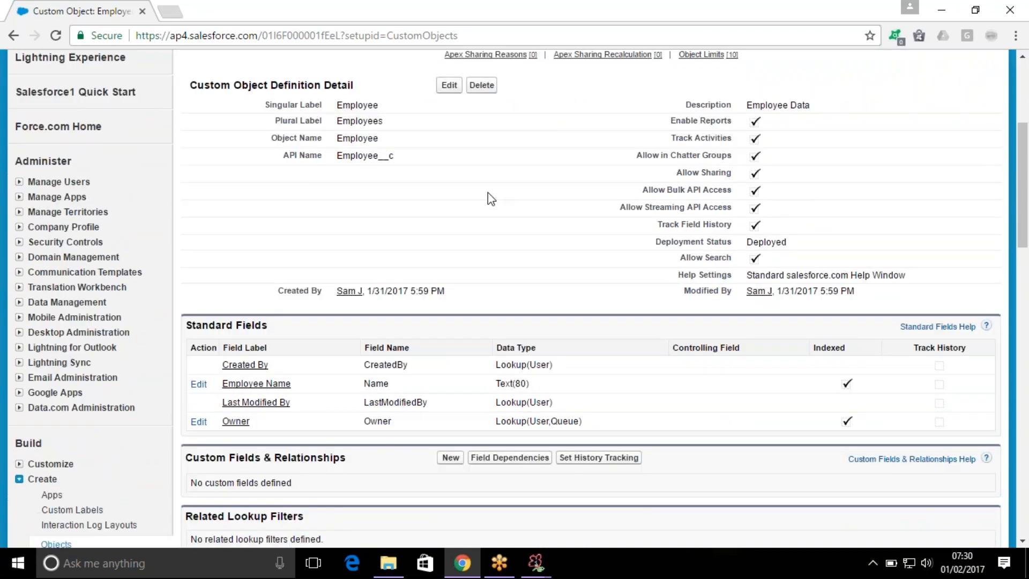
scroll(477, 197, down, 4)
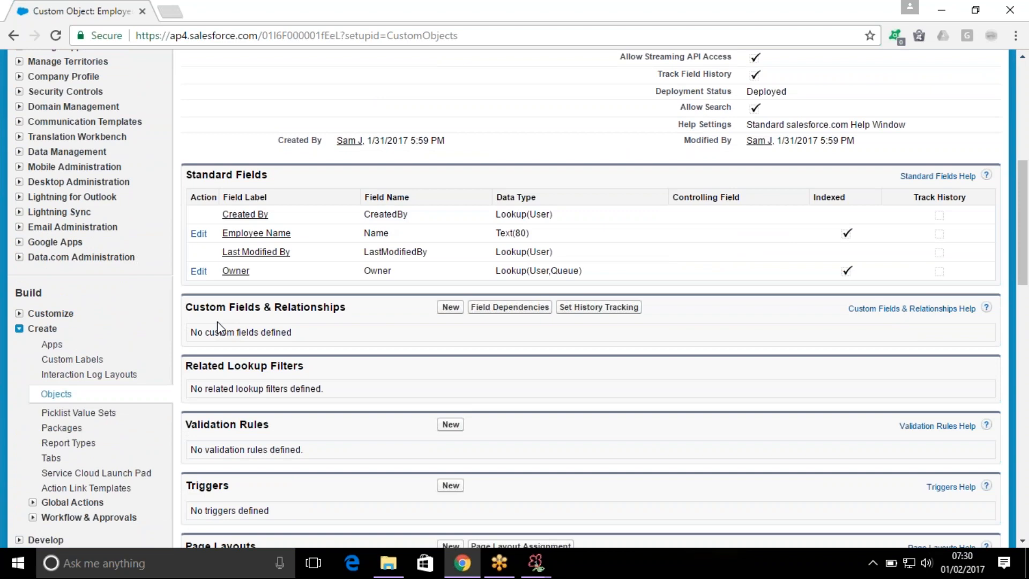
drag(187, 306, 358, 301)
scroll(437, 300, down, 1)
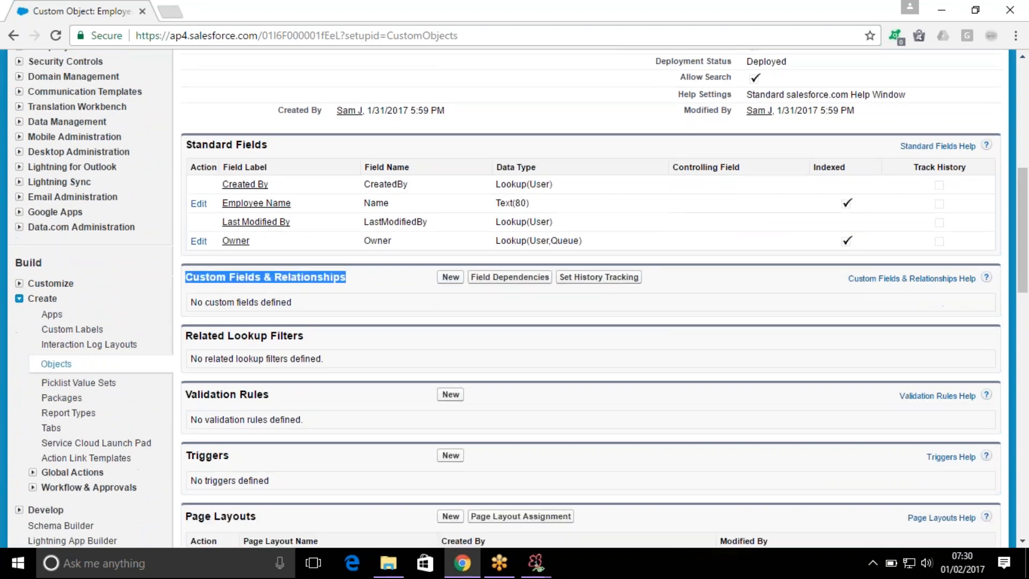
scroll(323, 211, down, 12)
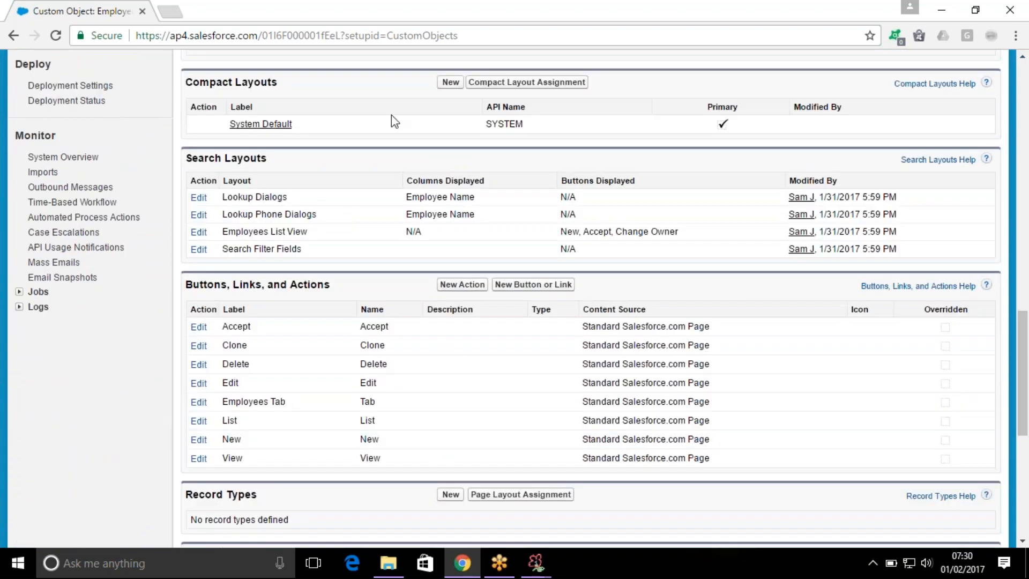
scroll(972, 353, down, 2)
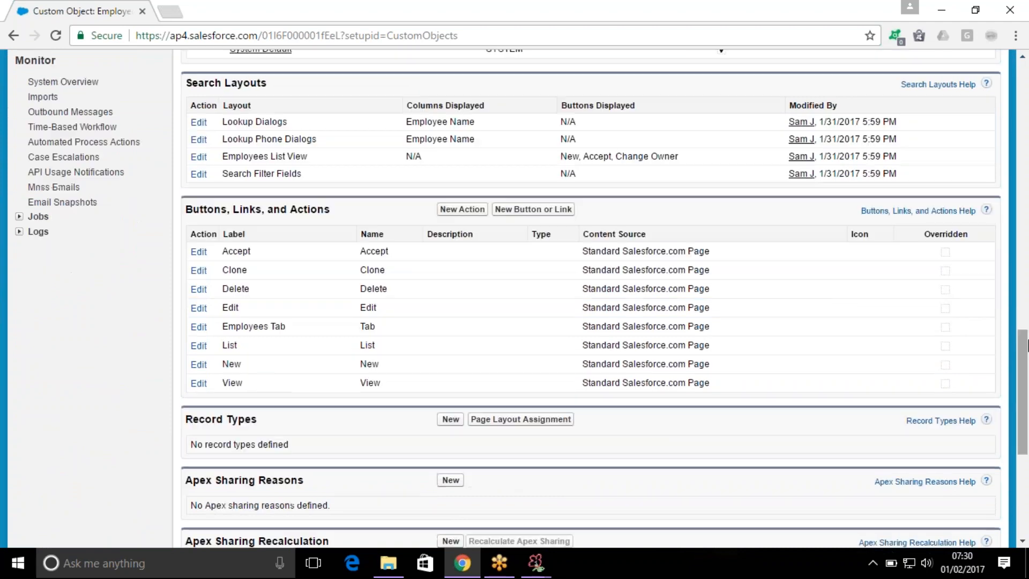
scroll(1013, 317, up, 5)
drag(1020, 305, 1023, 129)
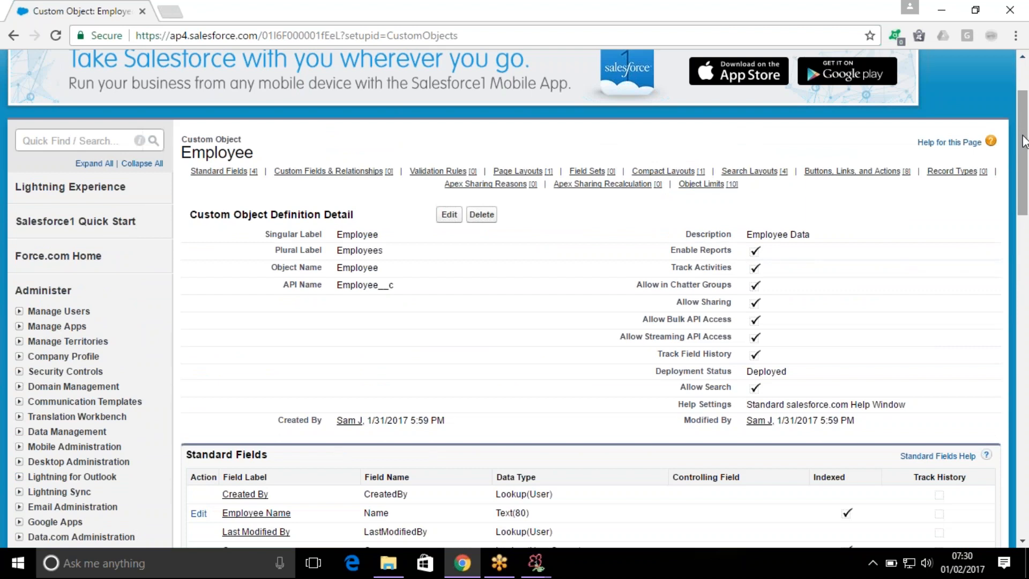
drag(1023, 141, 1006, 218)
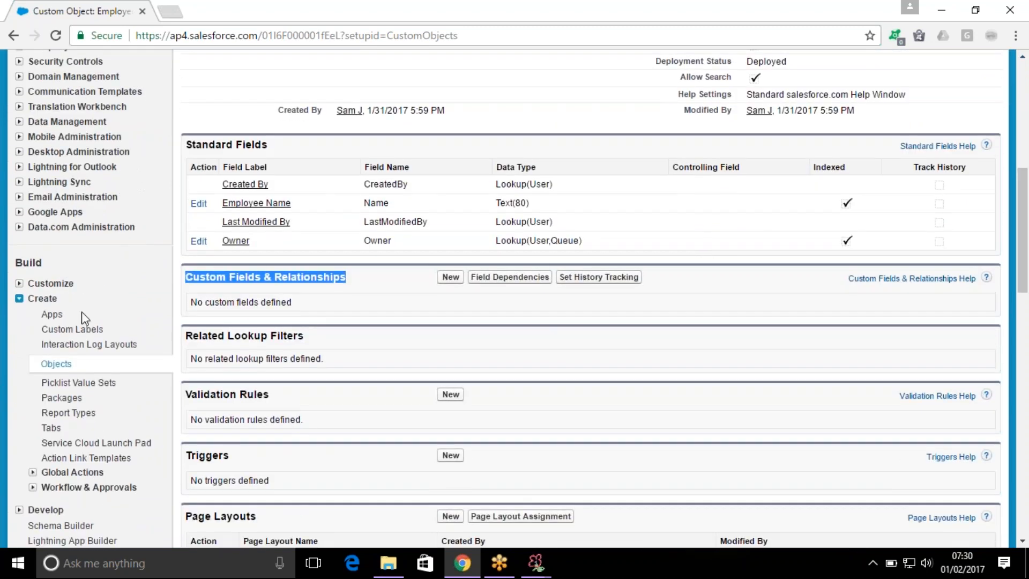
- Go to the custom objects list and reopen the Employee object's detail page at its field sections
click(56, 365)
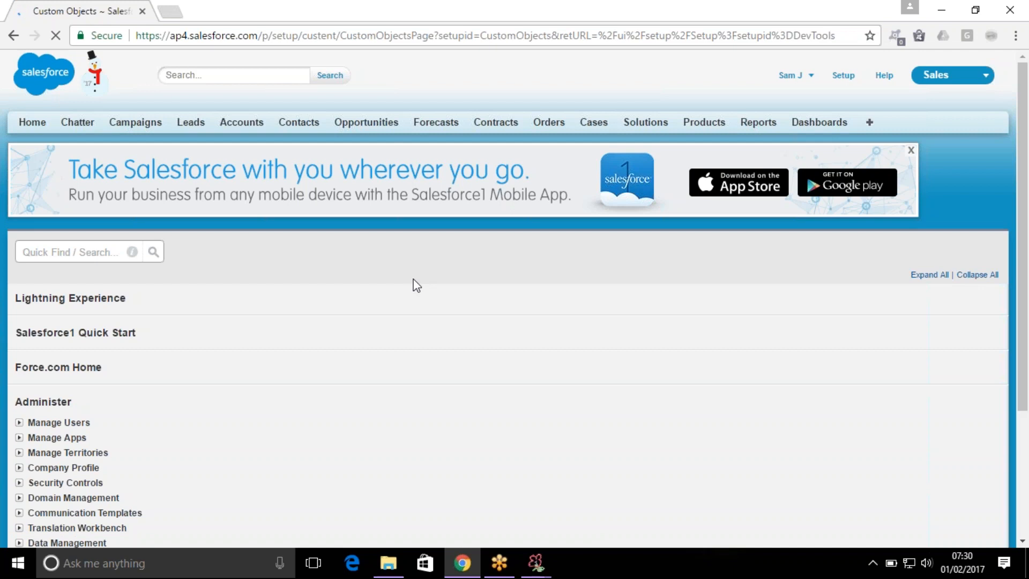
scroll(451, 269, down, 2)
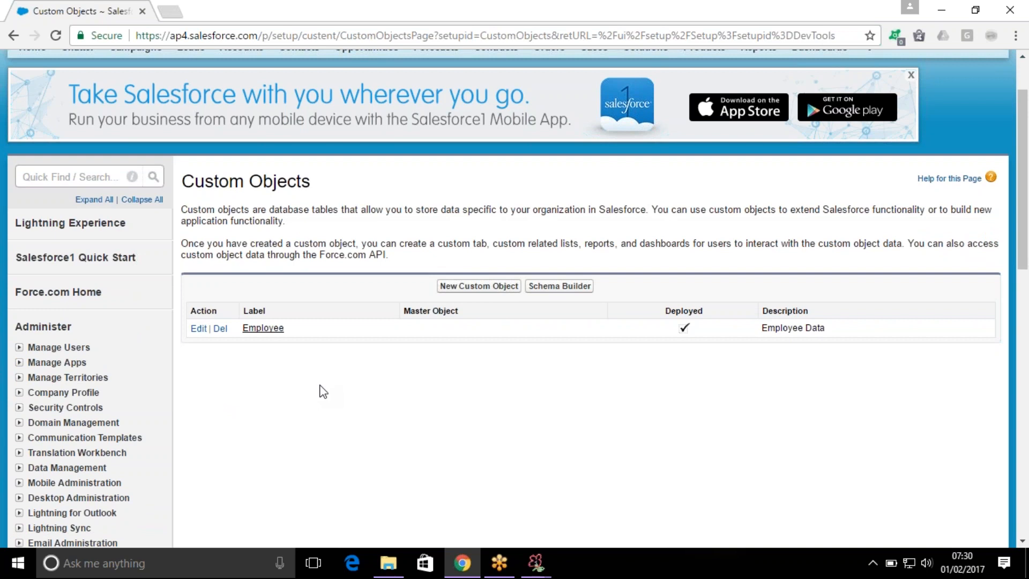
click(268, 334)
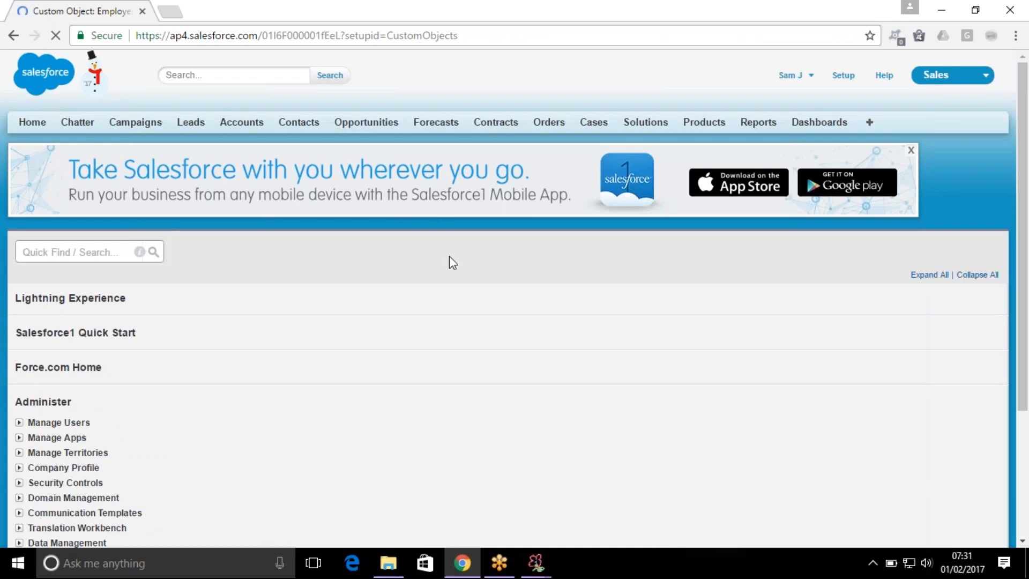
scroll(530, 235, down, 1)
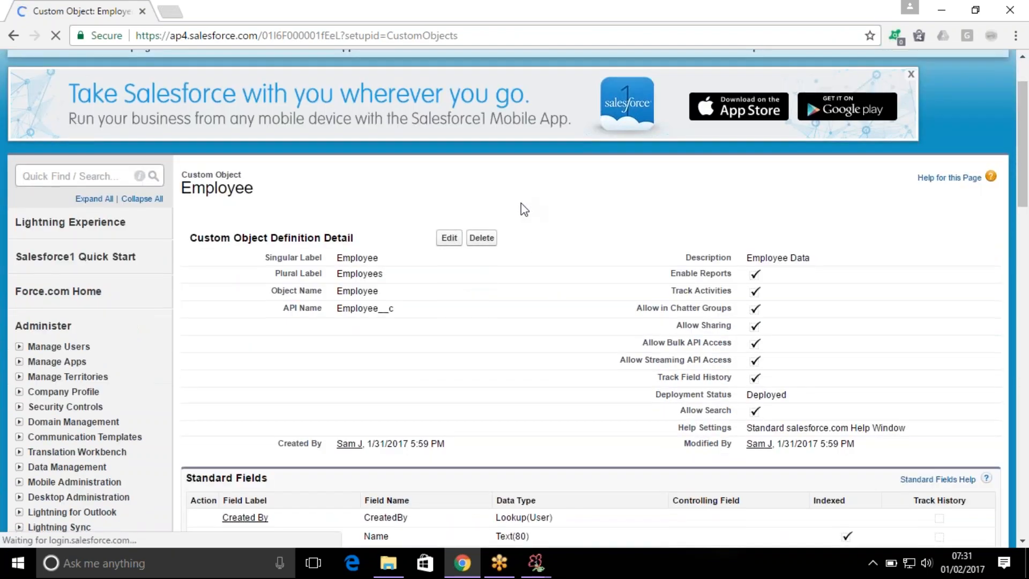
scroll(524, 207, down, 2)
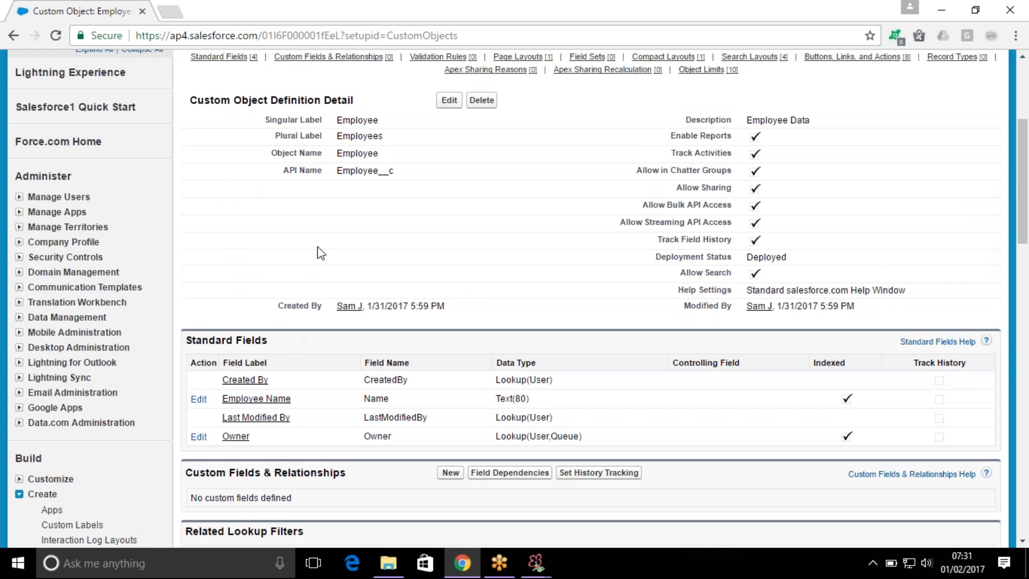
scroll(271, 360, down, 1)
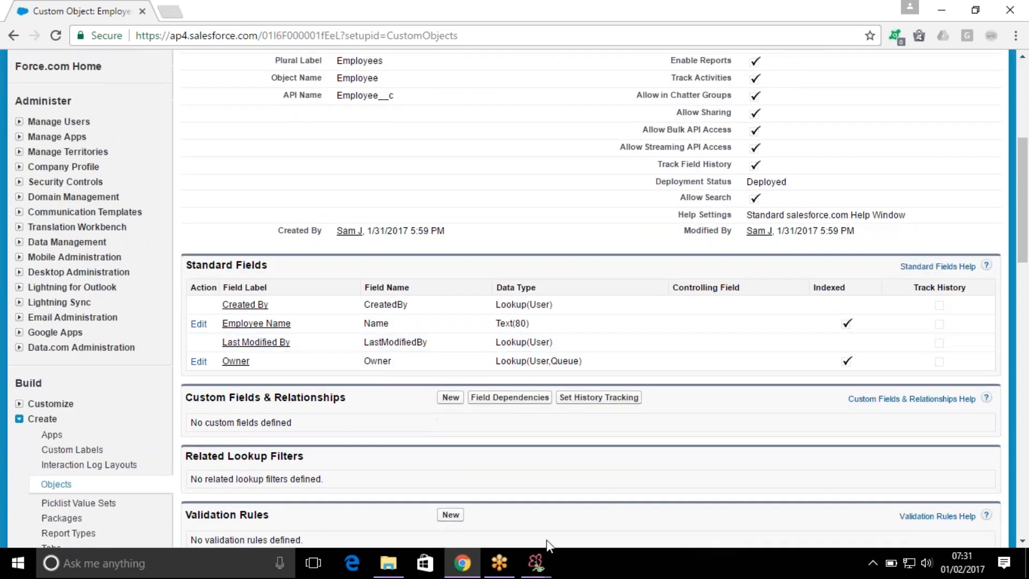
- Switch to SmoothDraw to check the attributes listed for the Employee lab, and return to Salesforce in Chrome
click(459, 563)
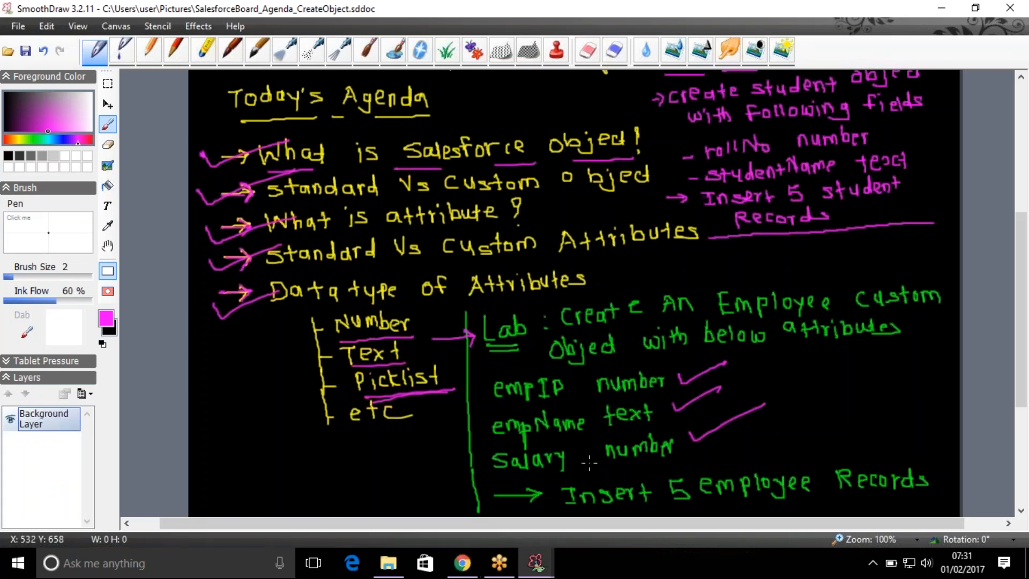
click(462, 563)
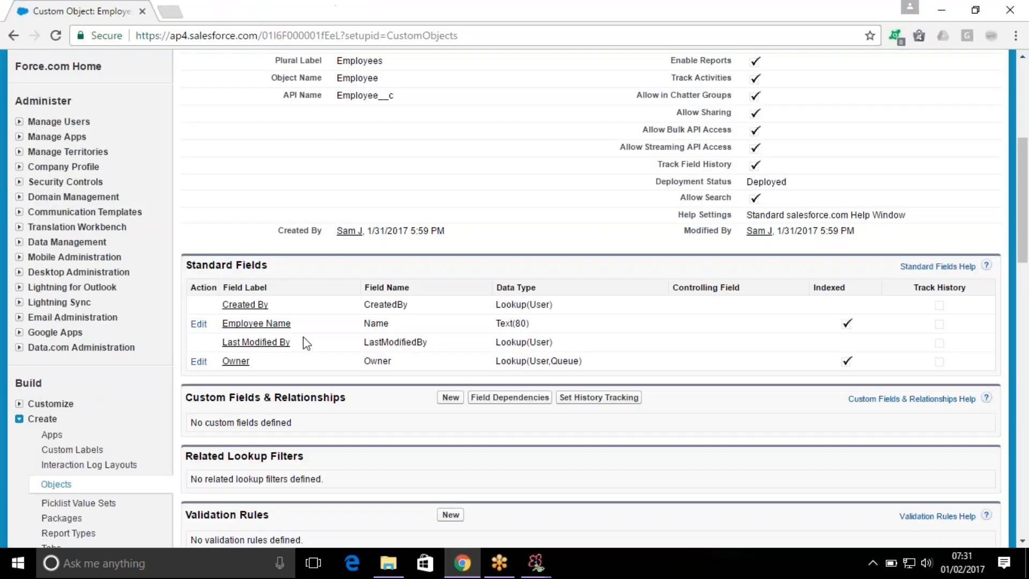
- Start a new custom field on the Employee object and choose Number as its data type
scroll(307, 343, down, 3)
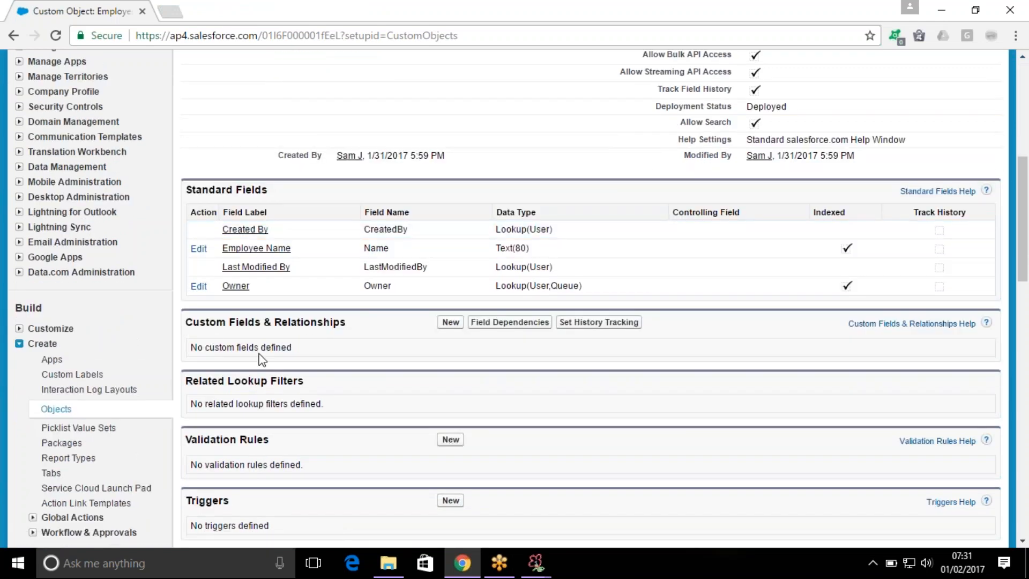
click(451, 321)
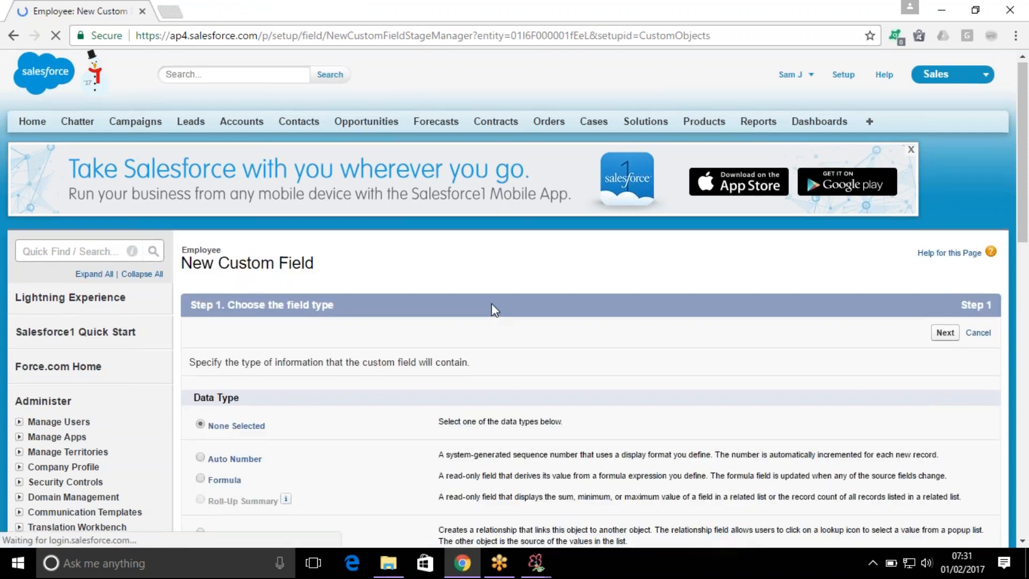
scroll(491, 303, down, 3)
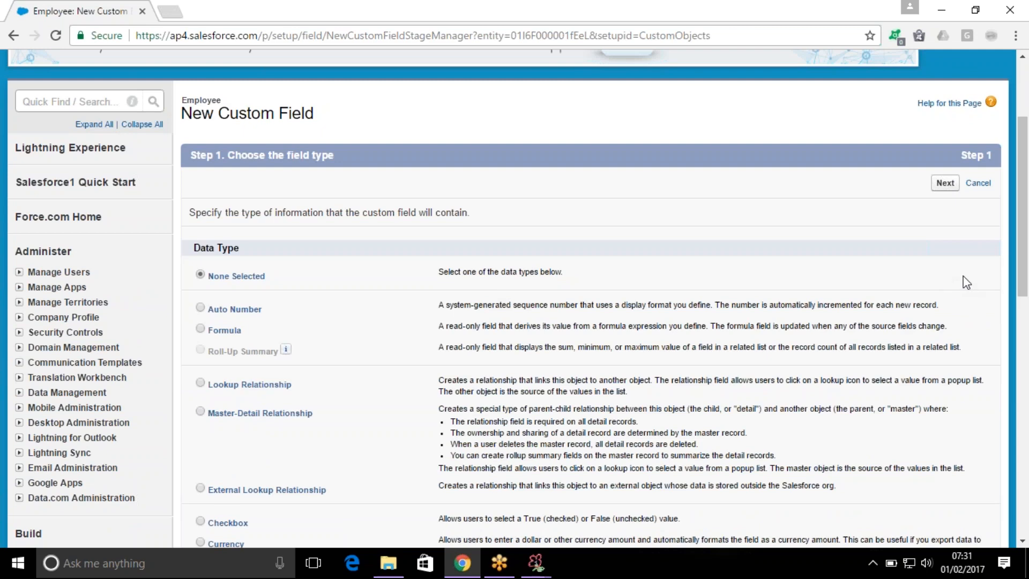
drag(1024, 212, 1023, 263)
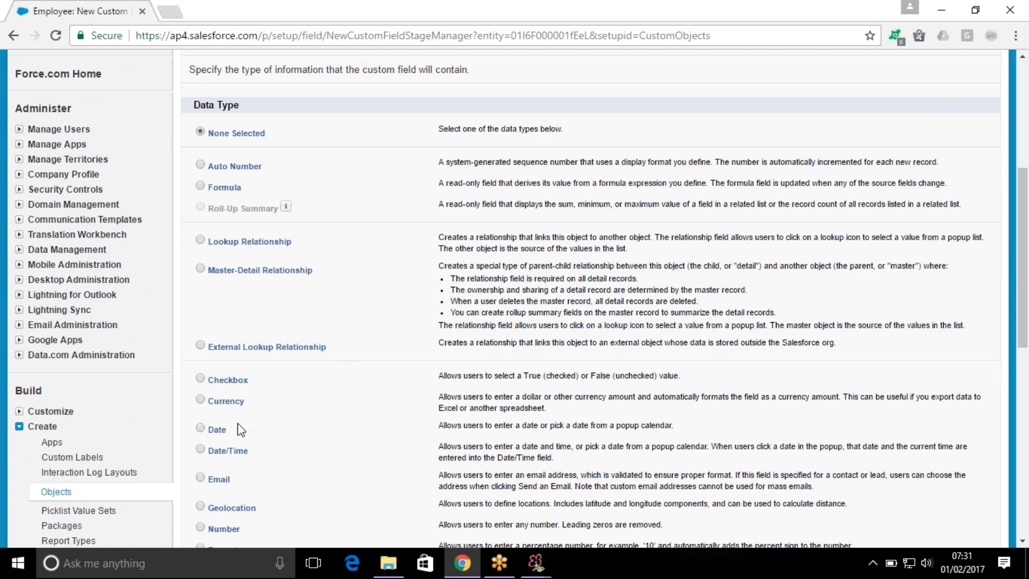
scroll(329, 347, down, 3)
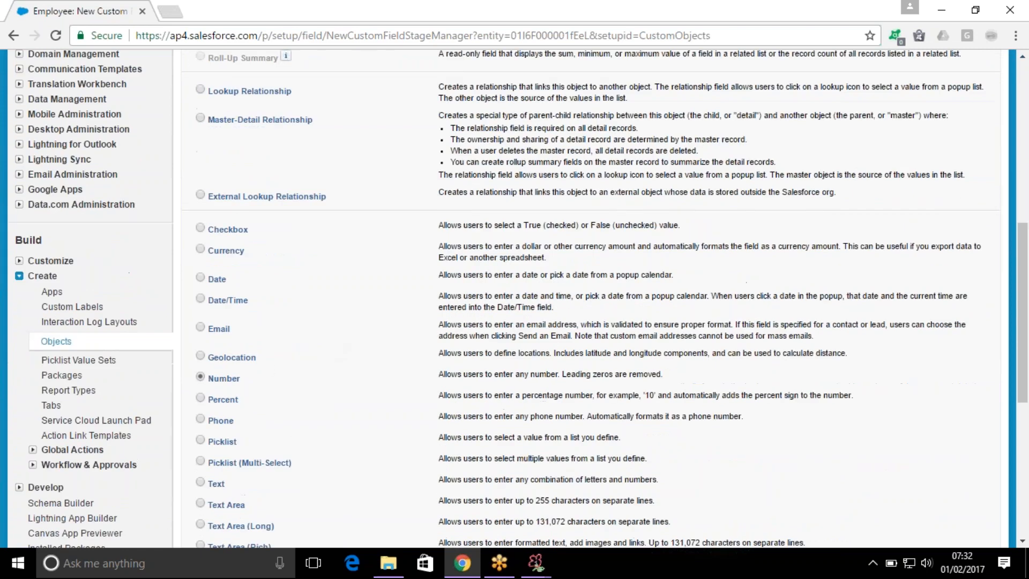
drag(1023, 313, 1025, 455)
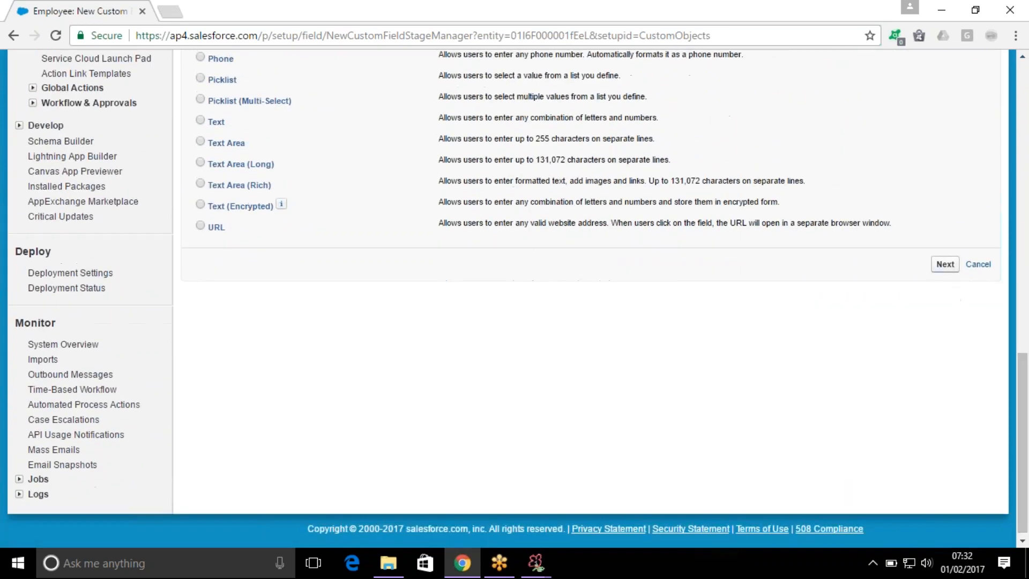
click(945, 264)
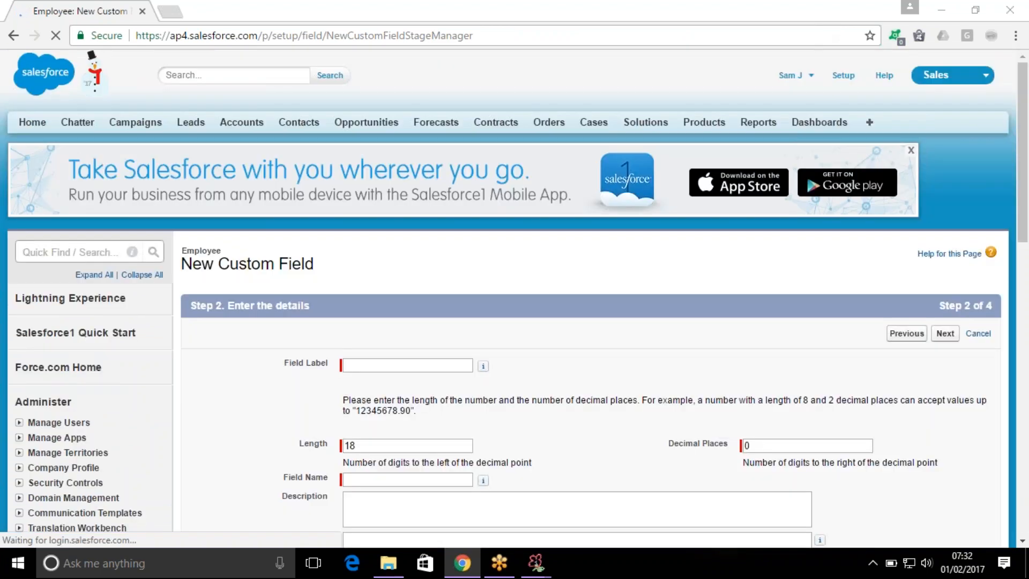
- Label the number field Employee ID and replace its suggested field name with empID
scroll(408, 212, down, 3)
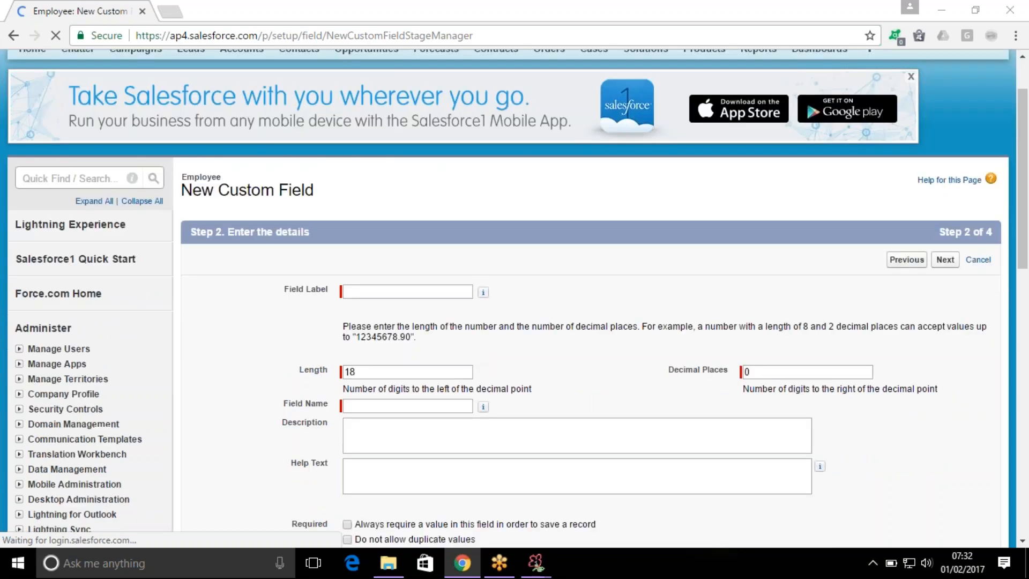
click(408, 212)
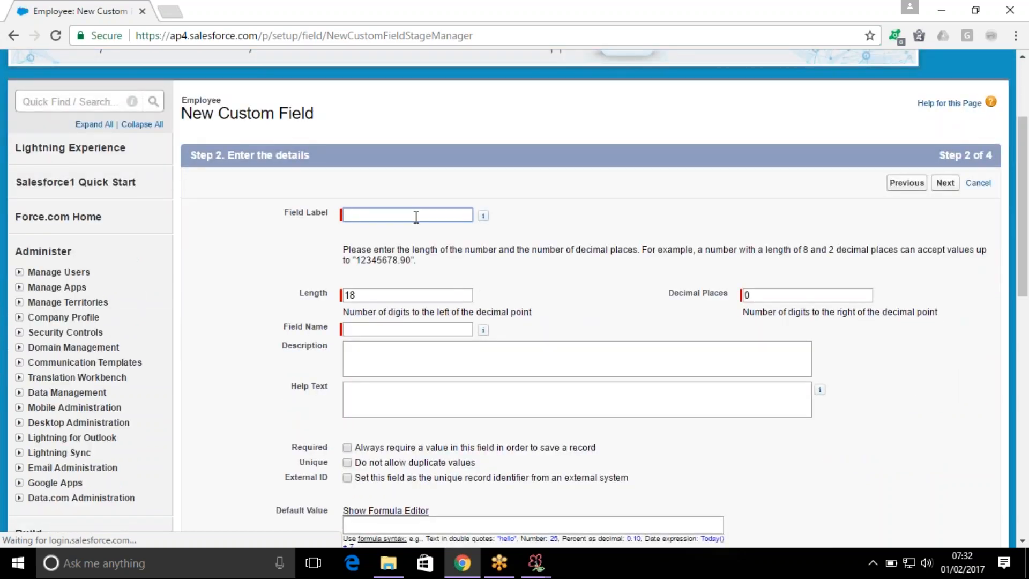
text(Emplo)
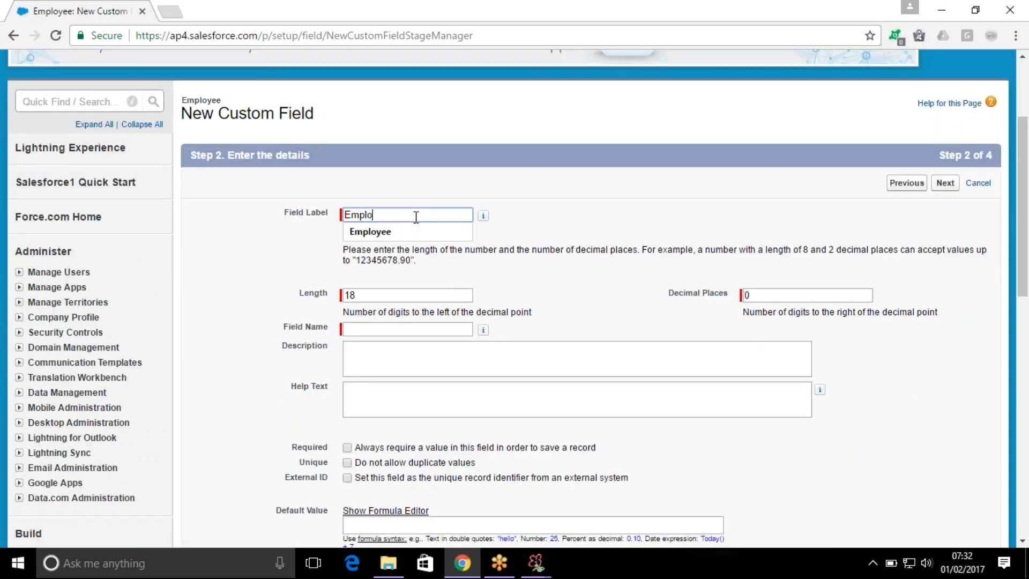
text(yee ID)
click(444, 295)
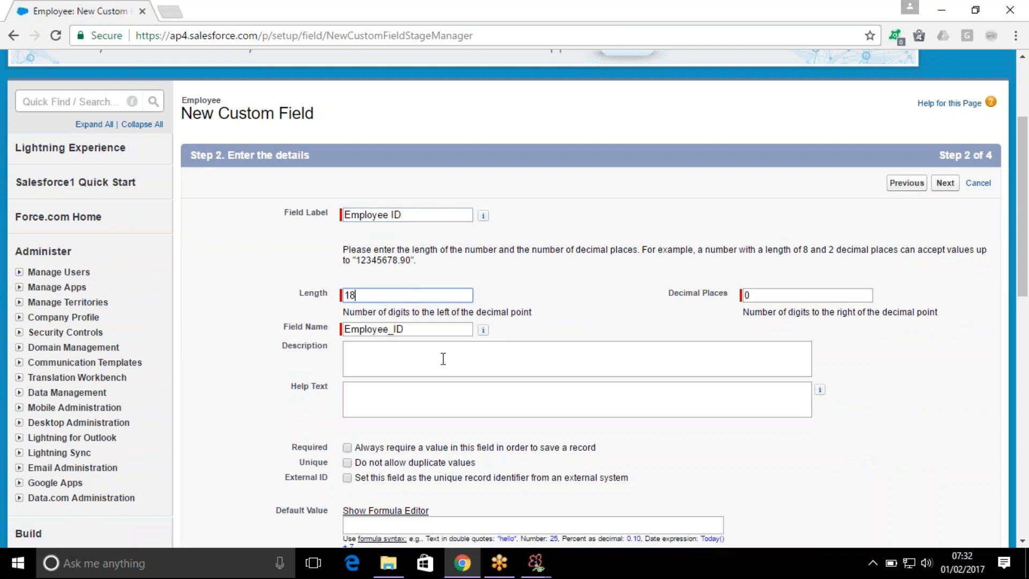
drag(389, 329, 324, 334)
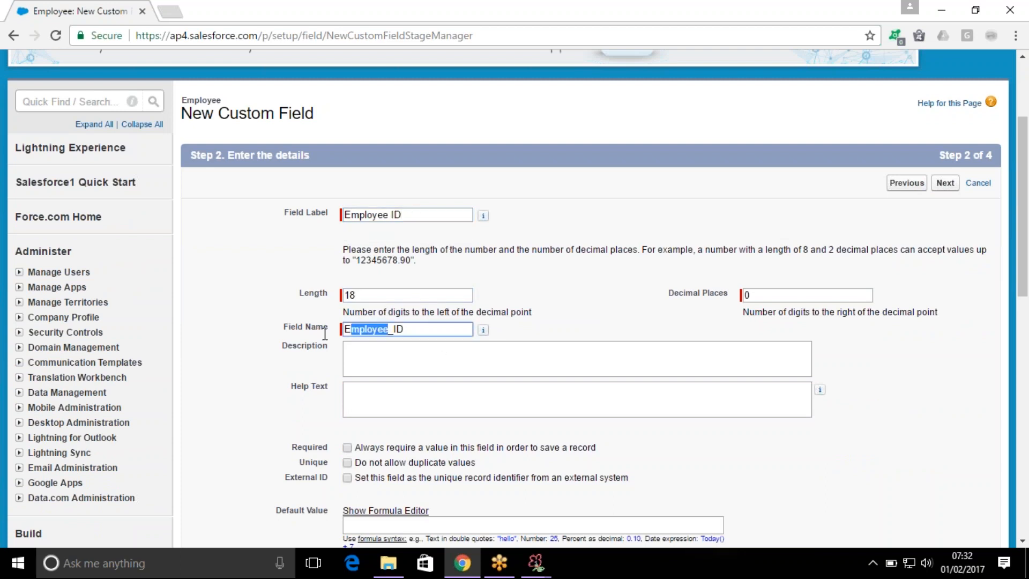
drag(419, 328, 321, 331)
text(em)
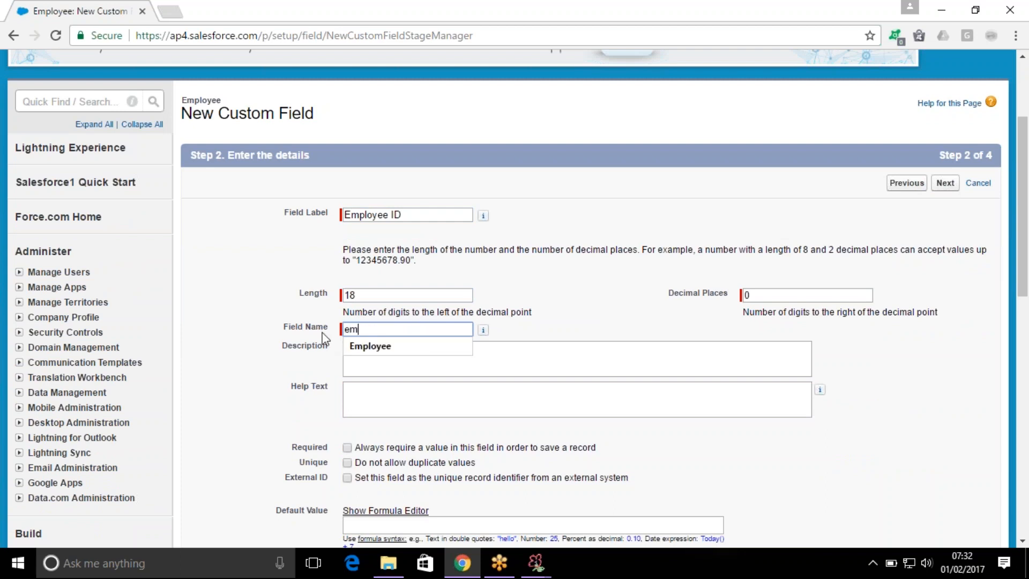
text(plD)
- Enter the description "Employee ID" and the help text "Enter Employee ID" for the field
click(428, 350)
text(Employee U)
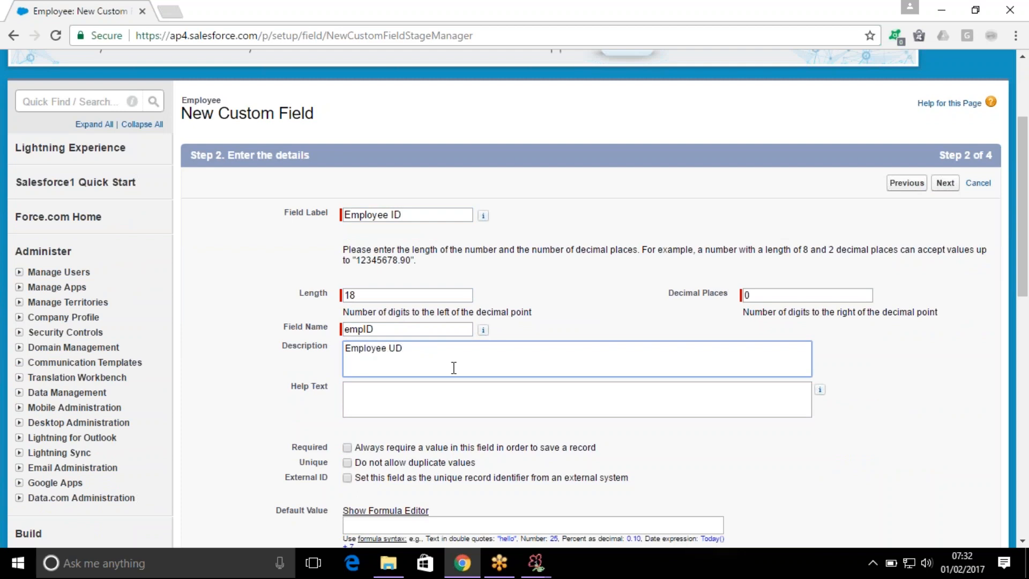
text(D)
key(BackSpace)
key(BackSpace)
click(429, 399)
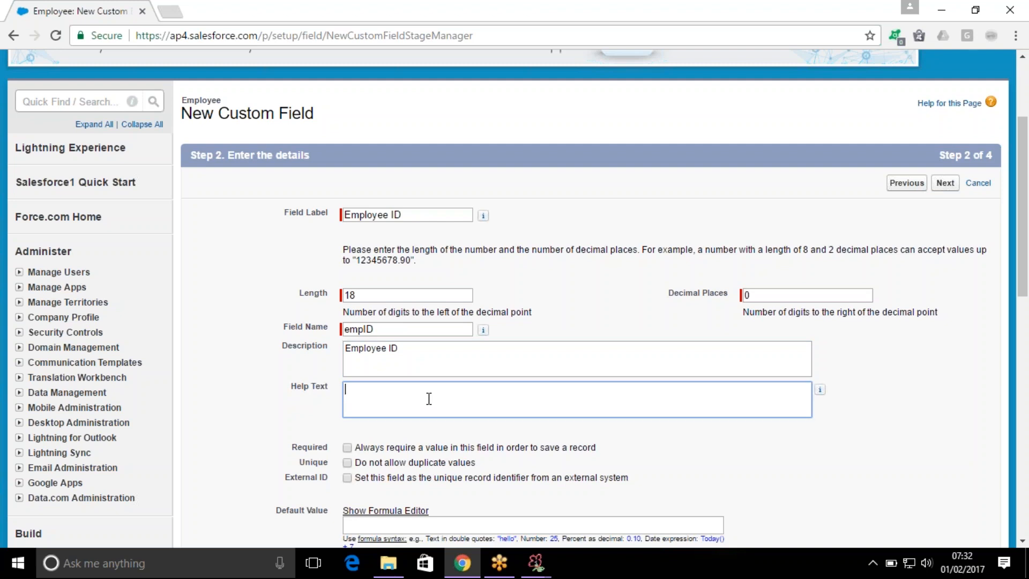
text(Enter Employee ID)
- Make the Employee ID field required and disallow duplicate values, and continue to field-level security
scroll(430, 399, down, 3)
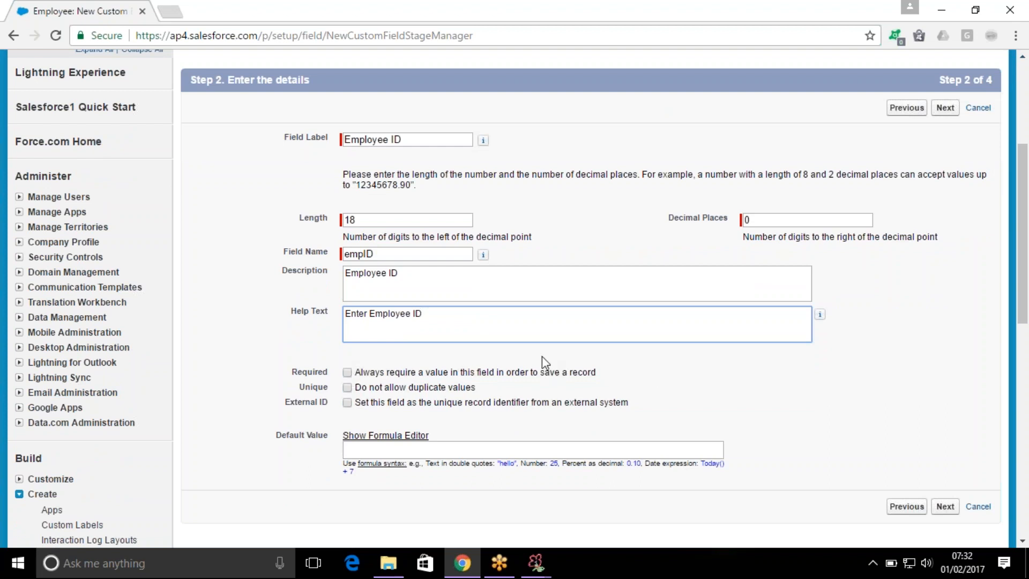
click(347, 371)
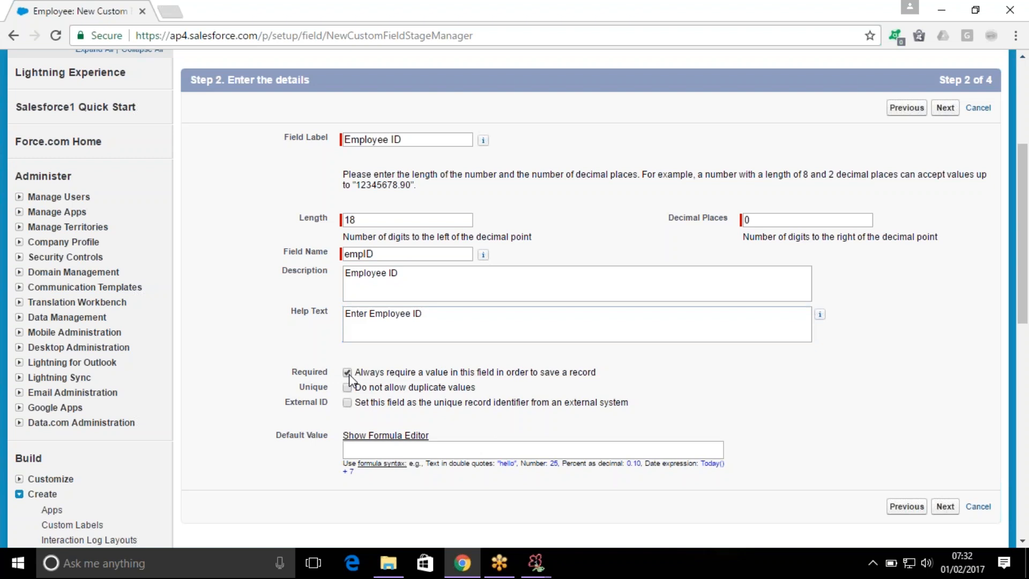
scroll(544, 236, down, 3)
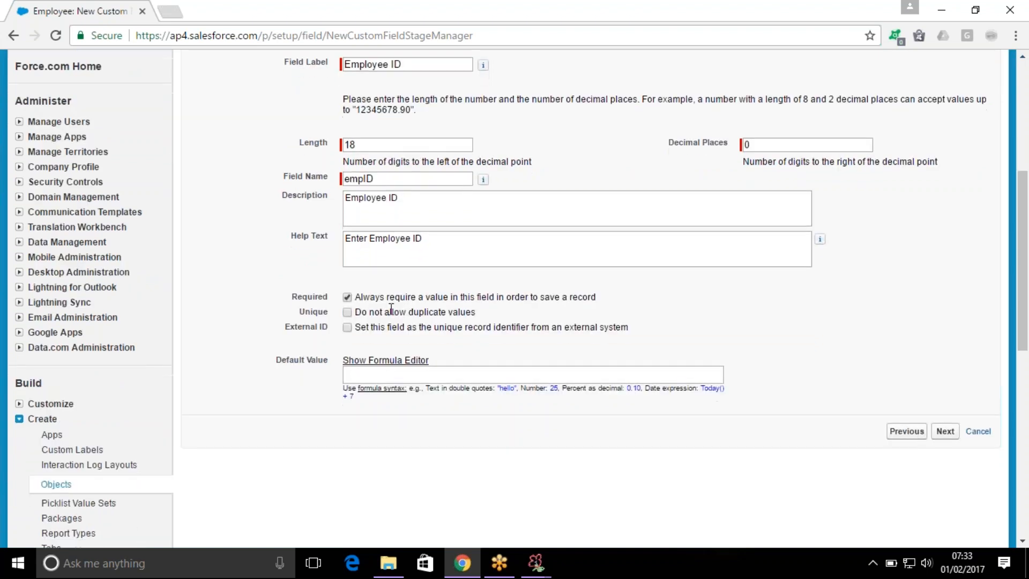
click(347, 311)
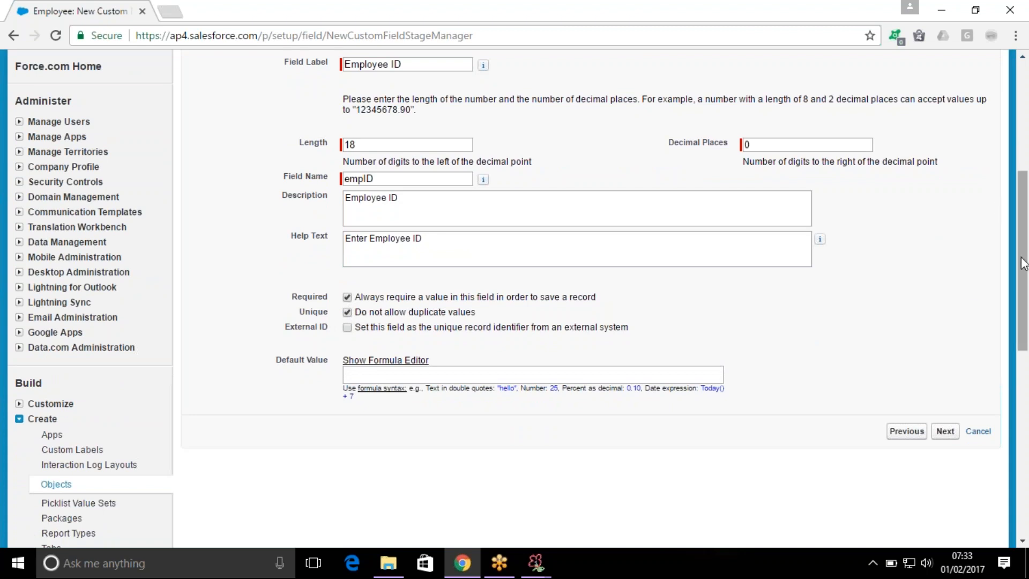
scroll(1023, 276, down, 2)
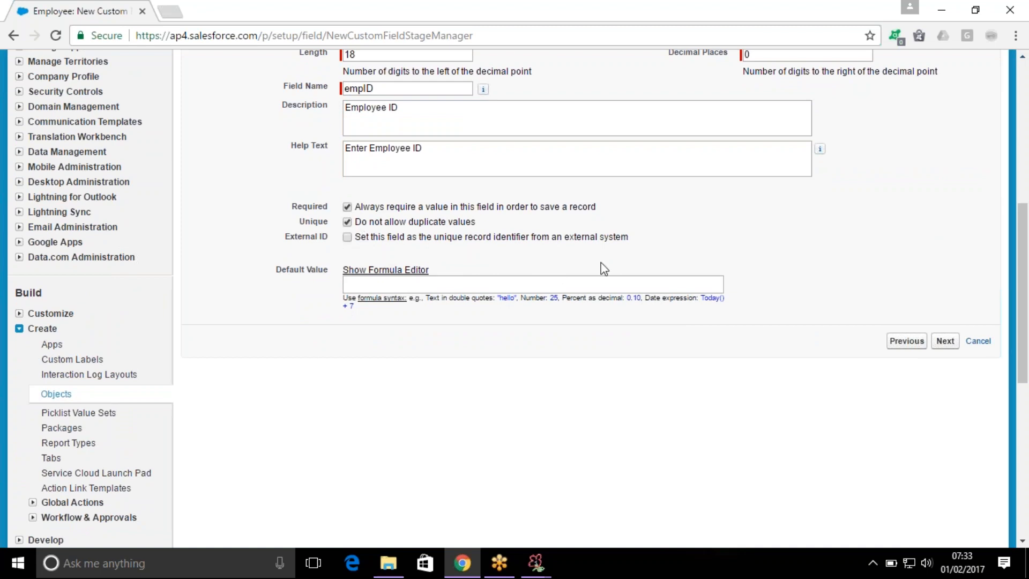
drag(1023, 300, 1023, 317)
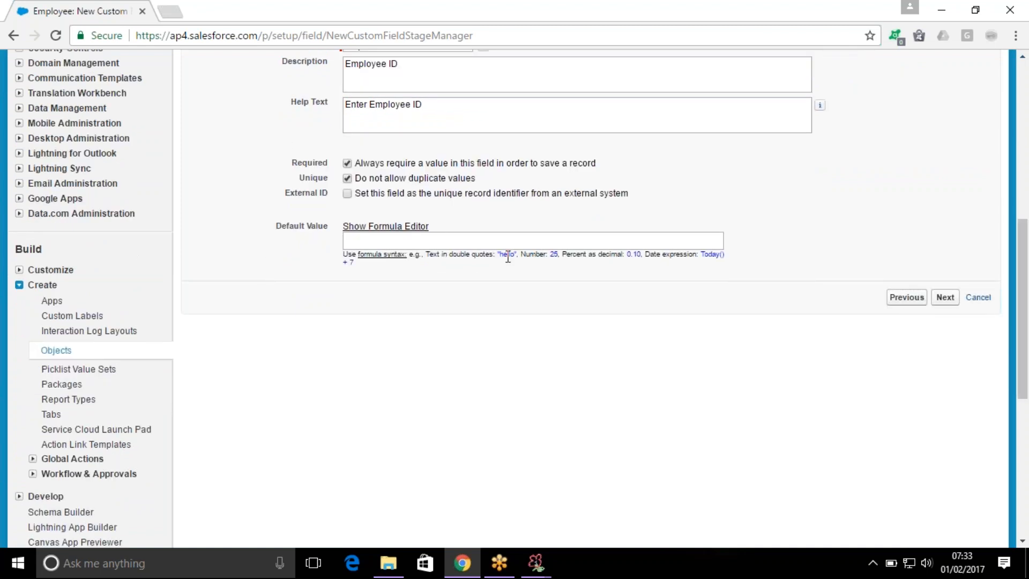
click(945, 297)
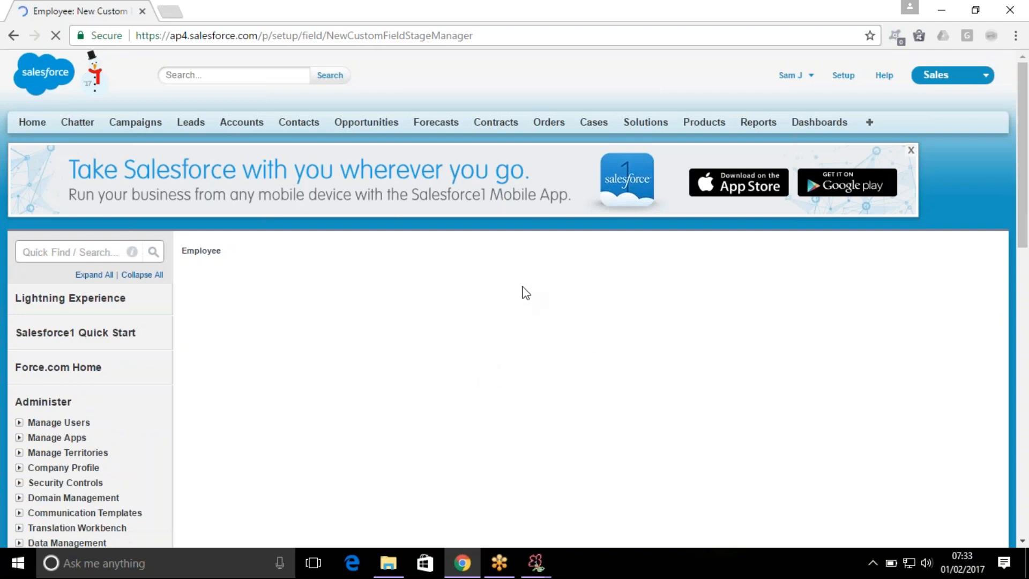
- Accept the default profile visibility and the Employee Layout for Employee ID, and save it while starting another custom field
scroll(536, 242, down, 4)
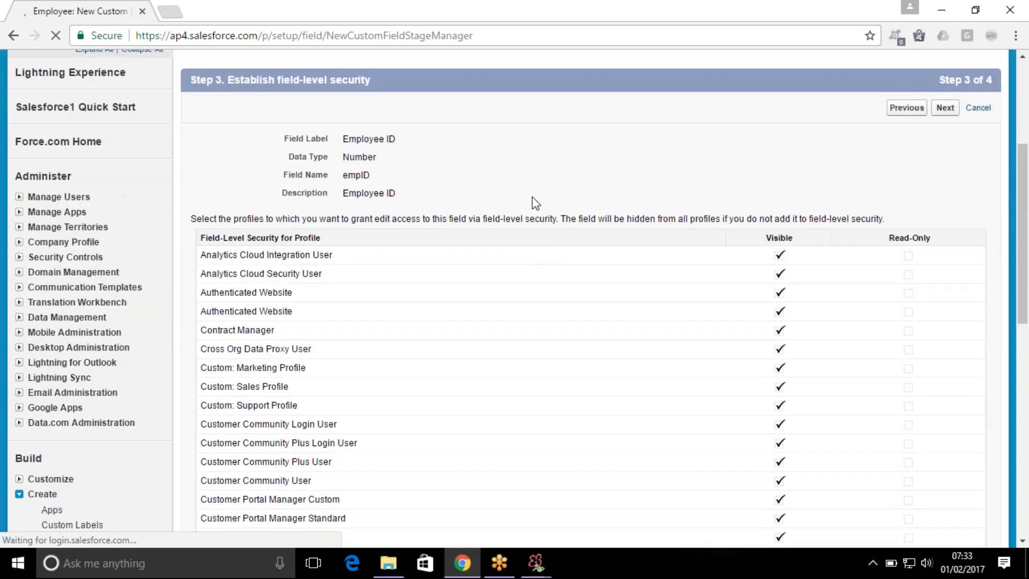
scroll(533, 197, up, 3)
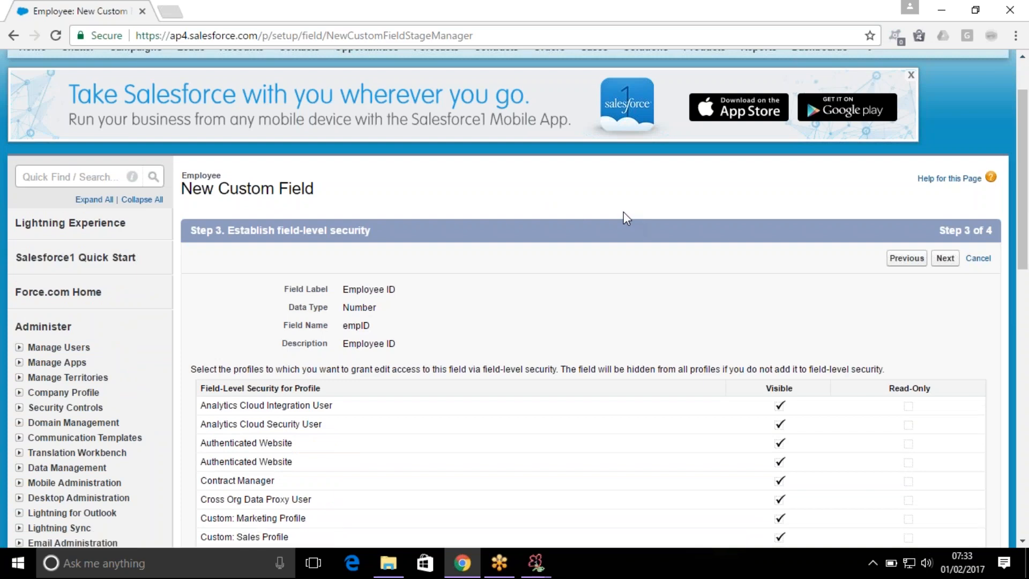
scroll(645, 338, down, 1)
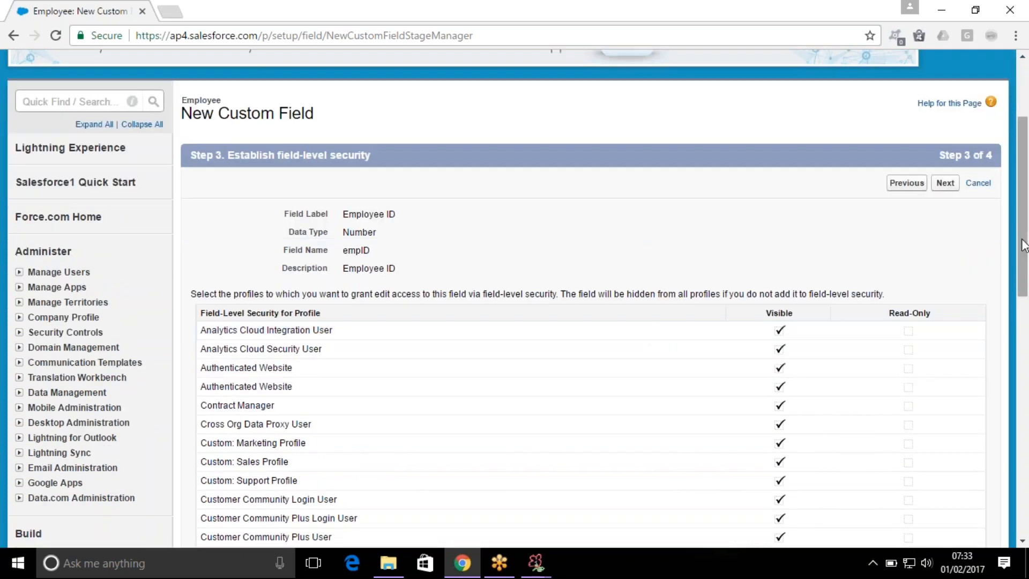
mouse_move(1023, 238)
mouse_down()
mouse_move(1001, 430)
mouse_move(1012, 229)
mouse_up()
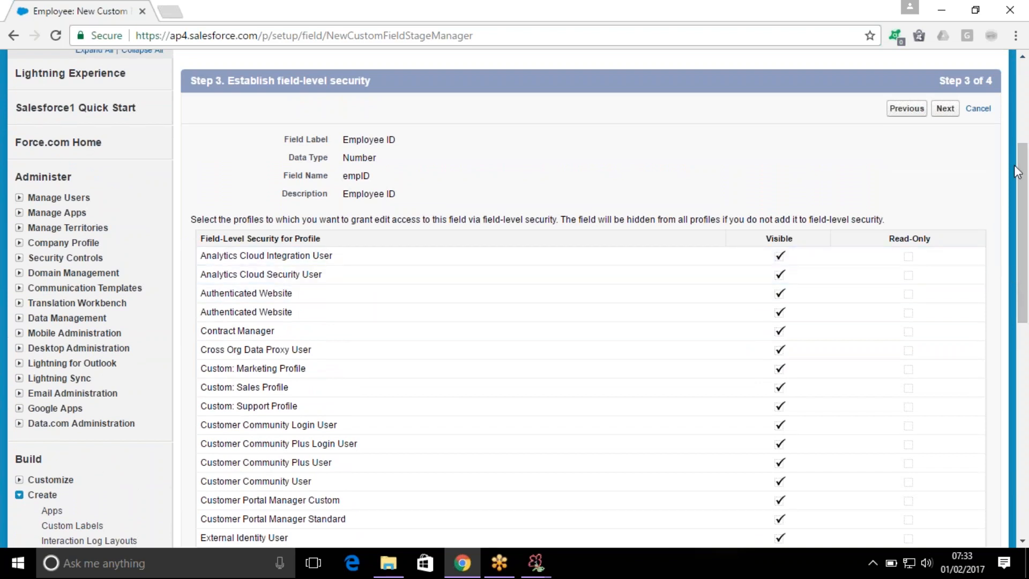
drag(1015, 170, 1010, 455)
click(944, 319)
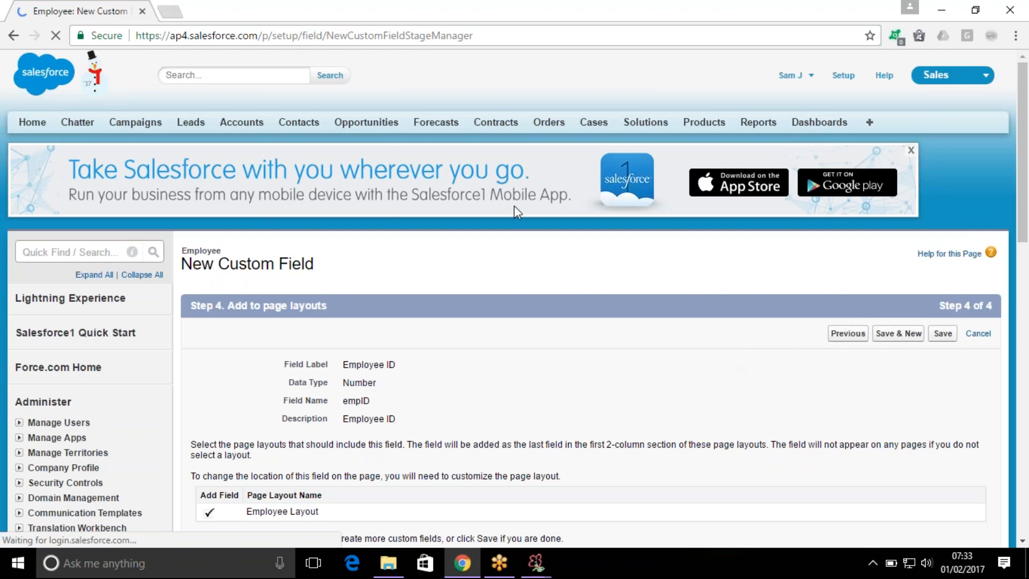
scroll(514, 205, down, 3)
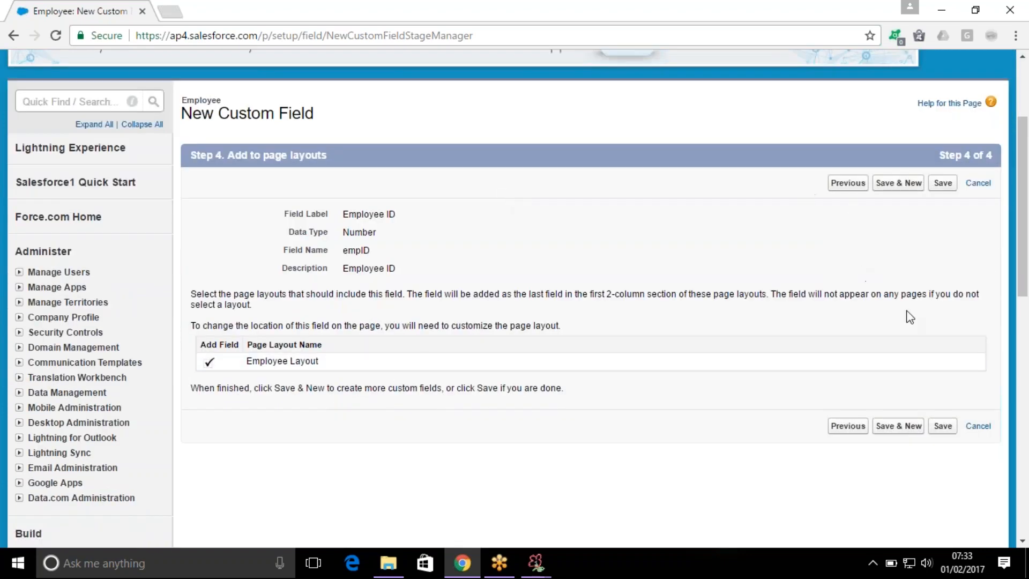
click(892, 428)
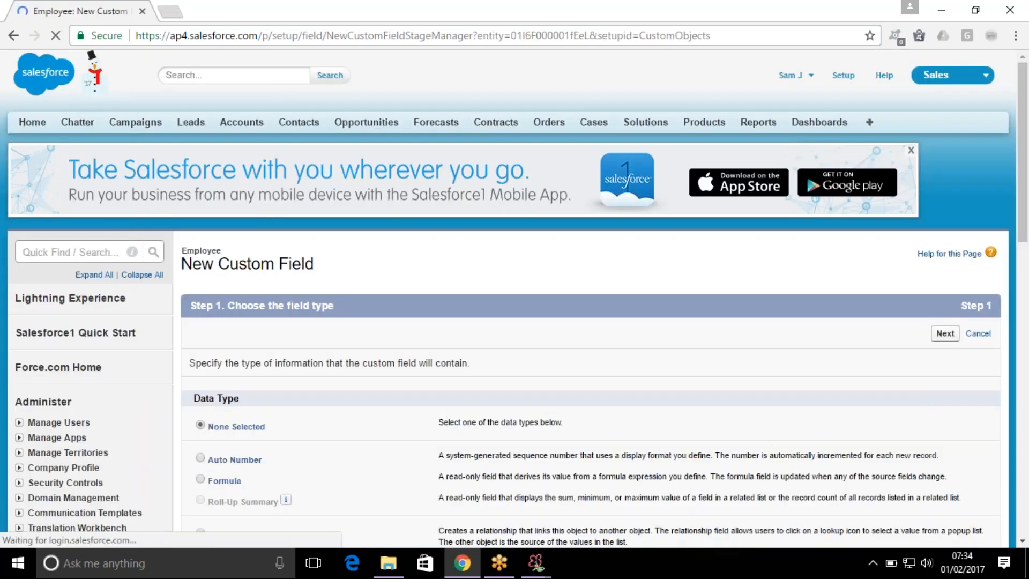
- Choose Text as the data type of the second custom field and continue to its details
scroll(458, 319, down, 2)
scroll(459, 319, down, 4)
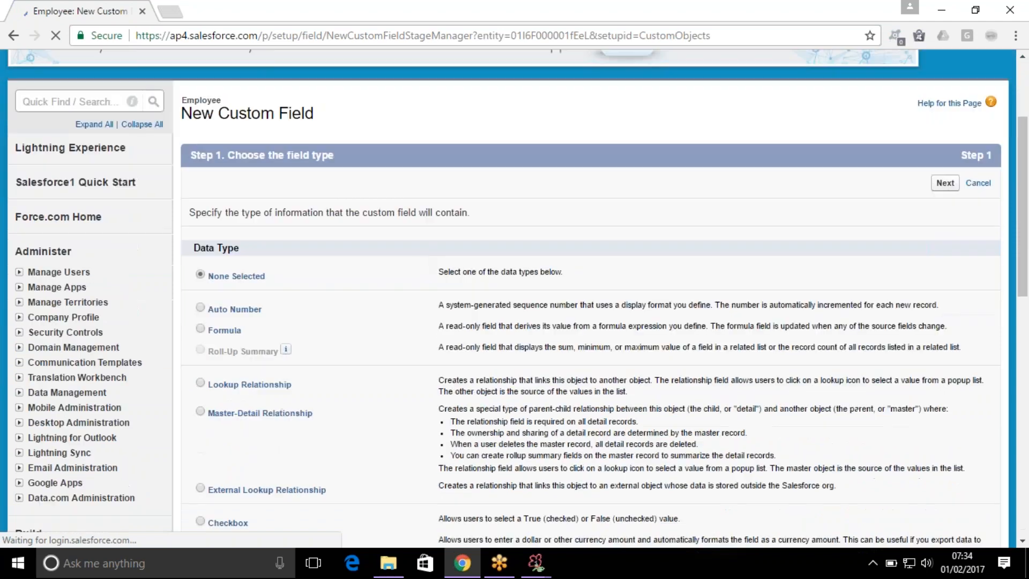
scroll(343, 217, down, 3)
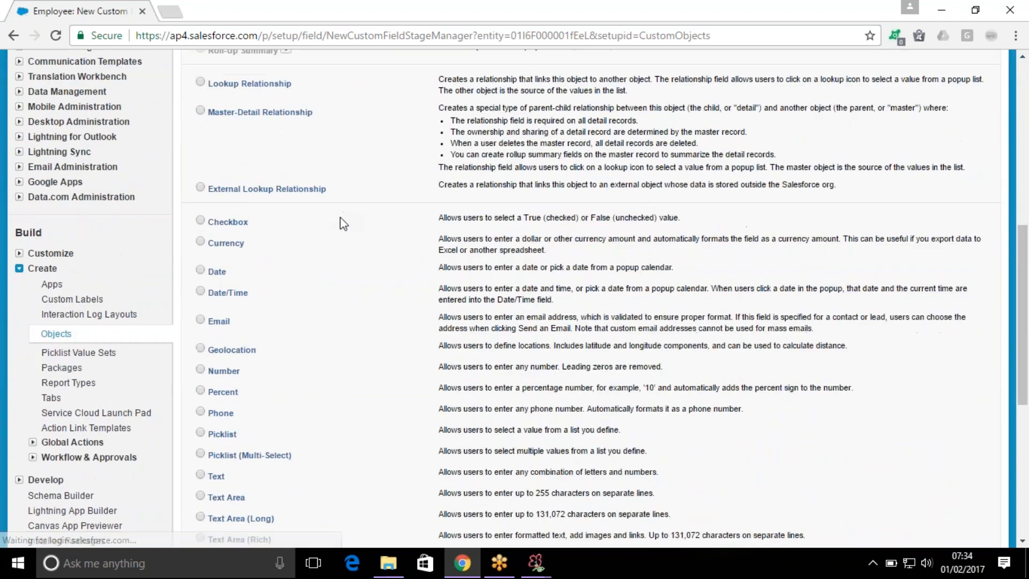
scroll(319, 301, down, 1)
click(200, 399)
scroll(323, 304, down, 5)
click(942, 260)
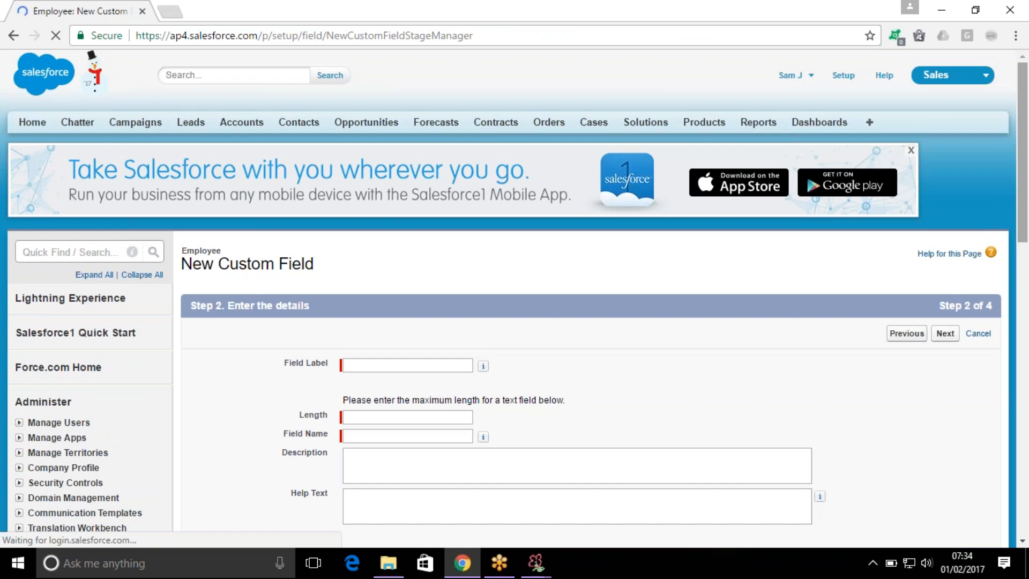
- Label the text field Name of Employee, set its length to 40 and its field name to empName
drag(1025, 182, 1025, 251)
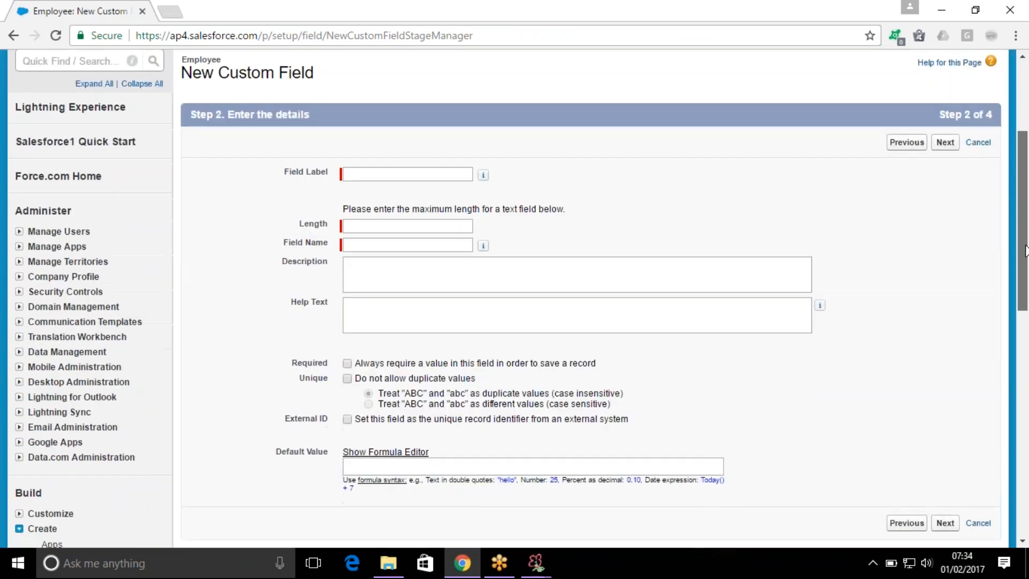
click(387, 176)
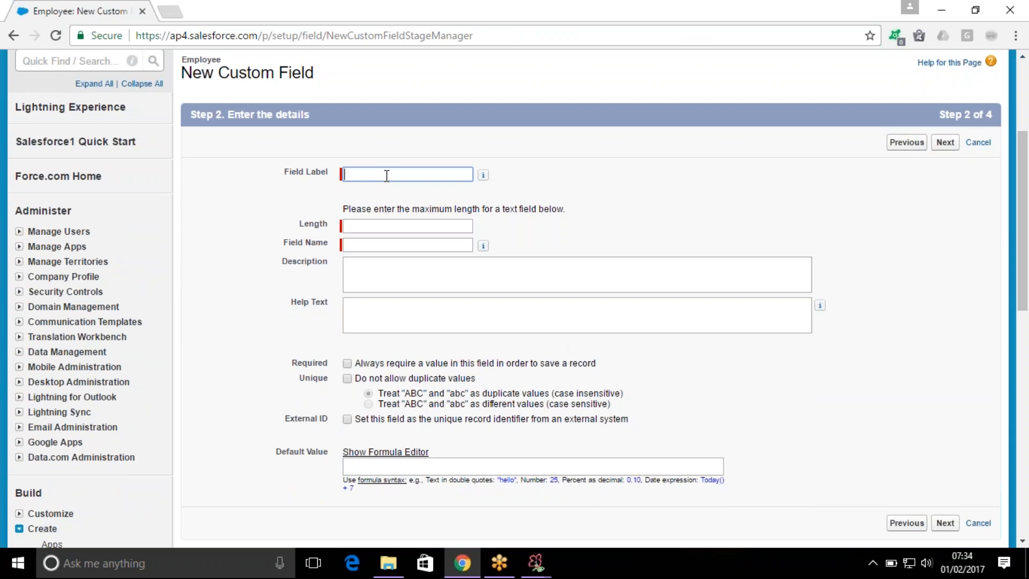
text(Name of Employee)
click(399, 226)
text(40)
click(449, 244)
drag(449, 244, 262, 239)
text(empName)
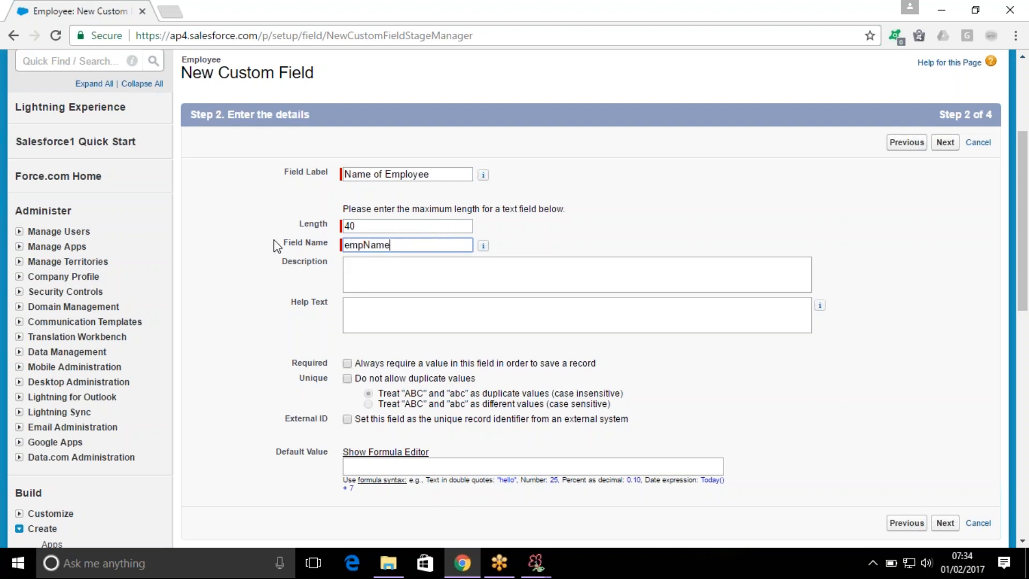
- Describe the field as Employee Name, add the help text Enter Name of Employee, and continue to field-level security
click(365, 272)
text(Emplo)
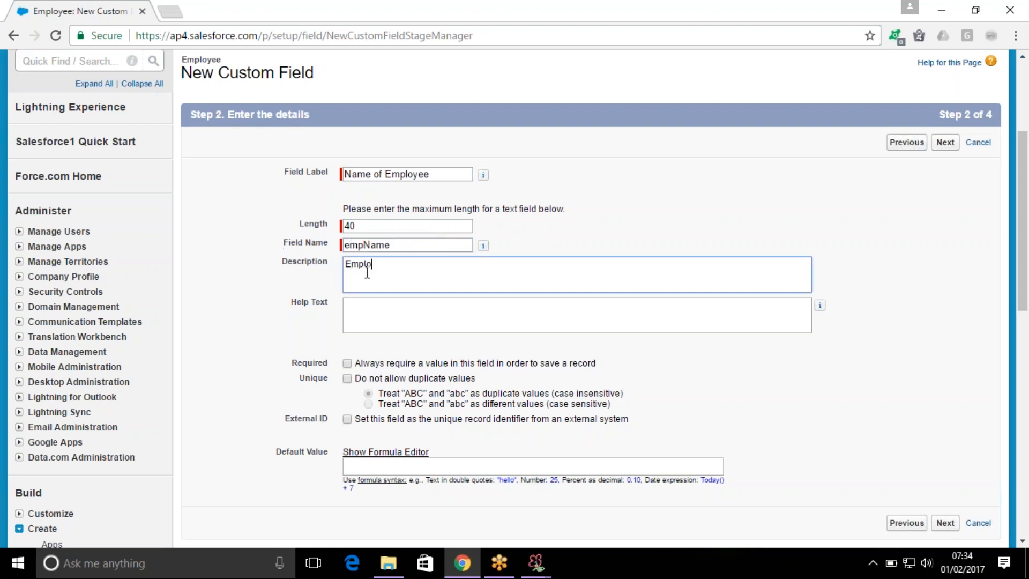
text(yee Na,e)
text(me)
click(393, 315)
text(Enter )
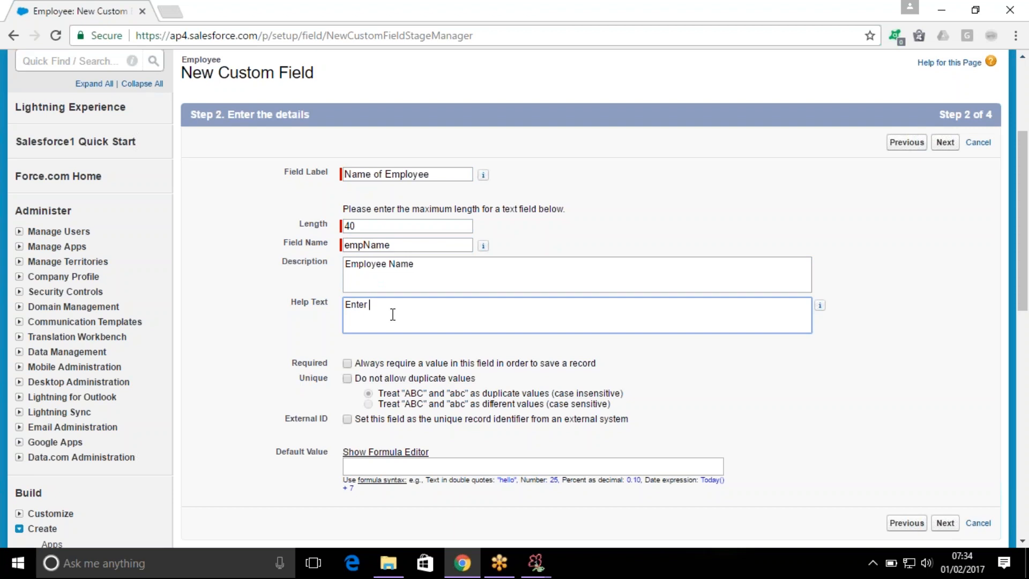
text(Name of Employee)
scroll(339, 269, down, 2)
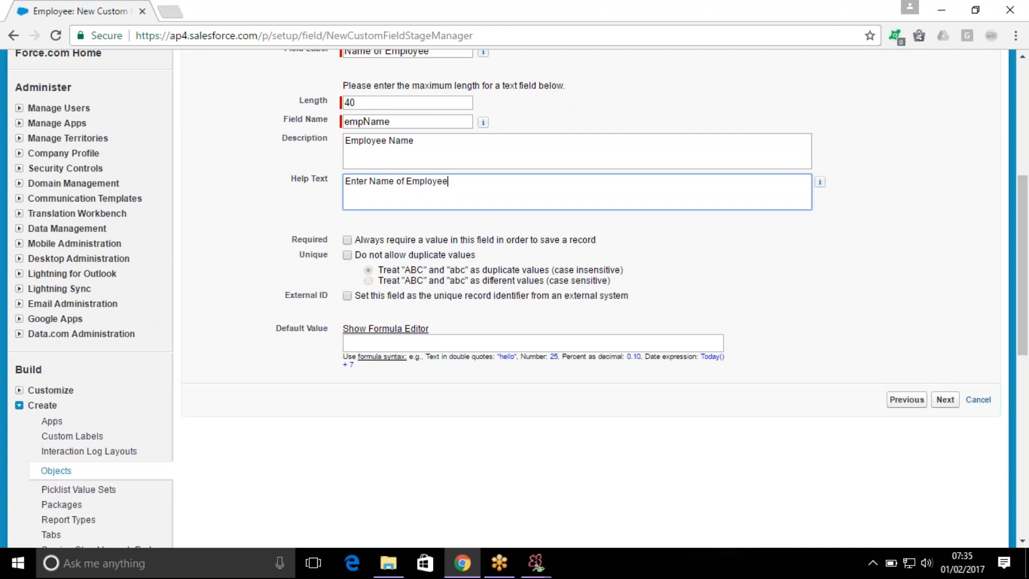
click(944, 401)
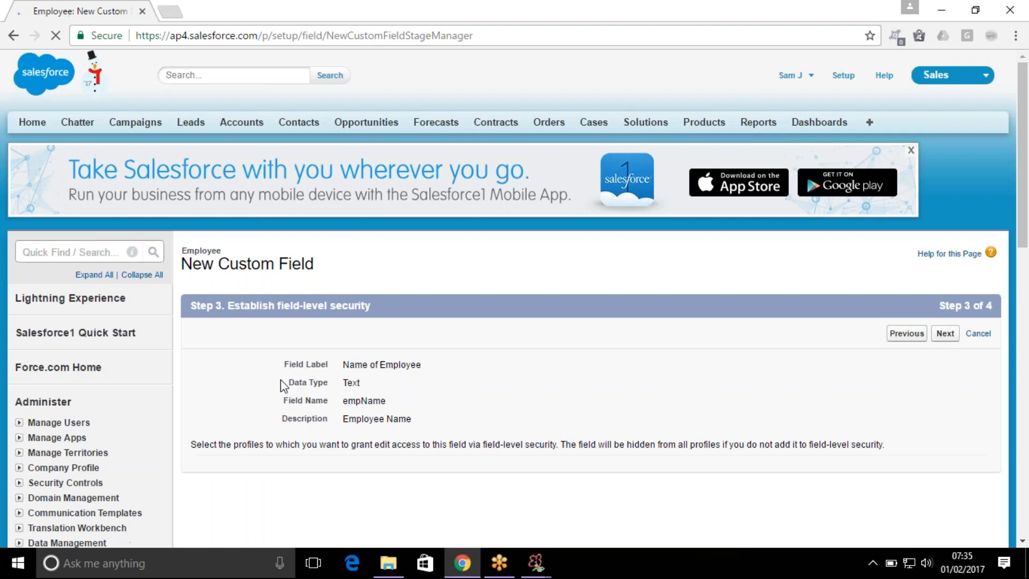
- Make the Name of Employee field visible to all profiles and continue to the page layouts
scroll(422, 266, down, 3)
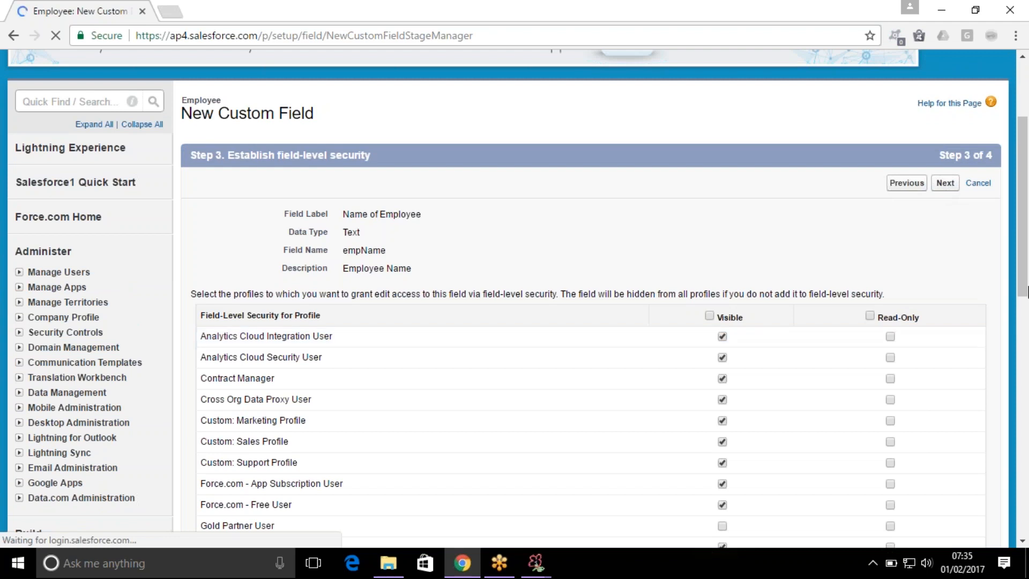
scroll(1023, 264, down, 2)
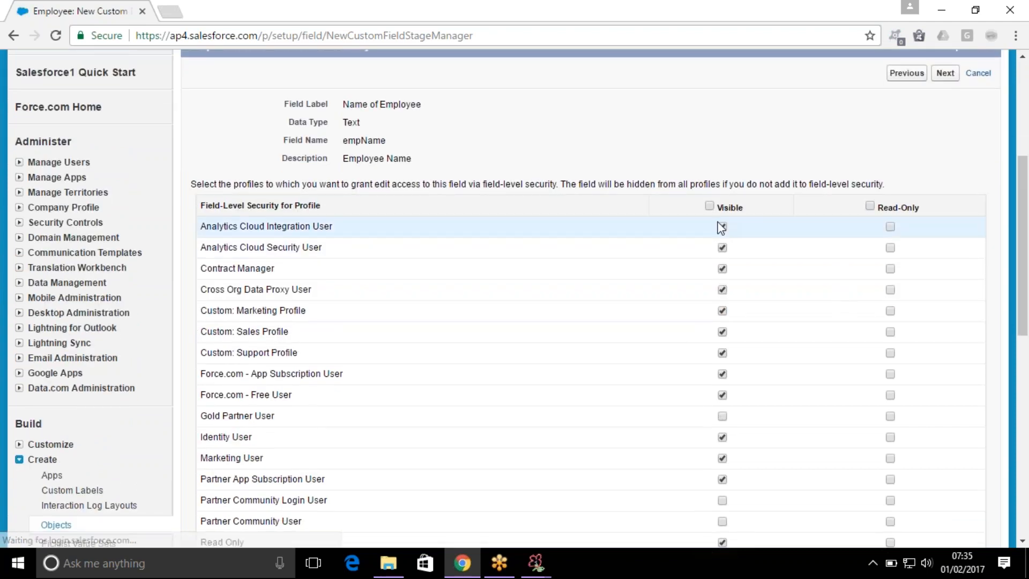
scroll(1007, 214, down, 2)
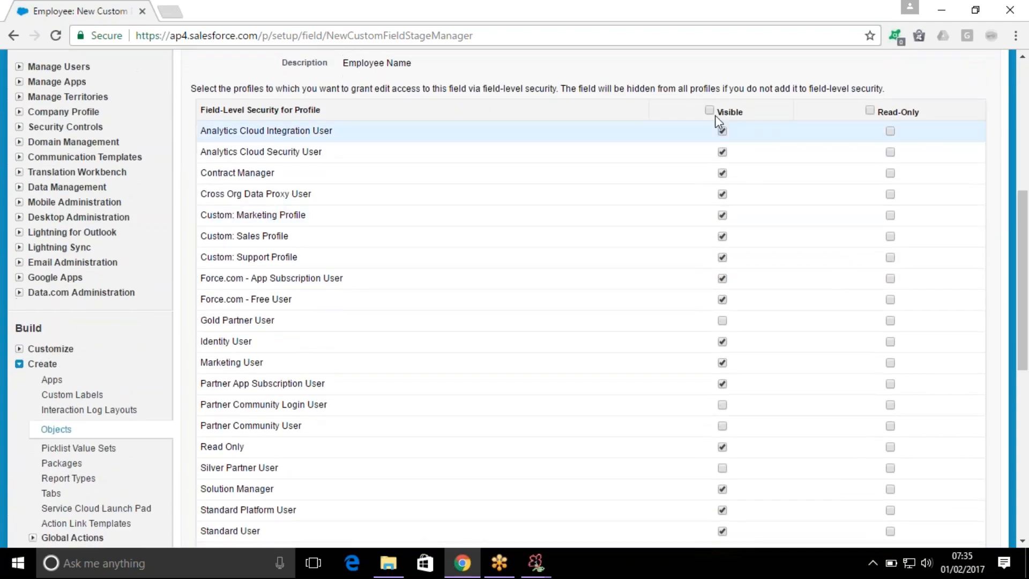
click(708, 110)
scroll(1023, 236, down, 2)
scroll(1024, 248, down, 4)
scroll(1025, 225, up, 7)
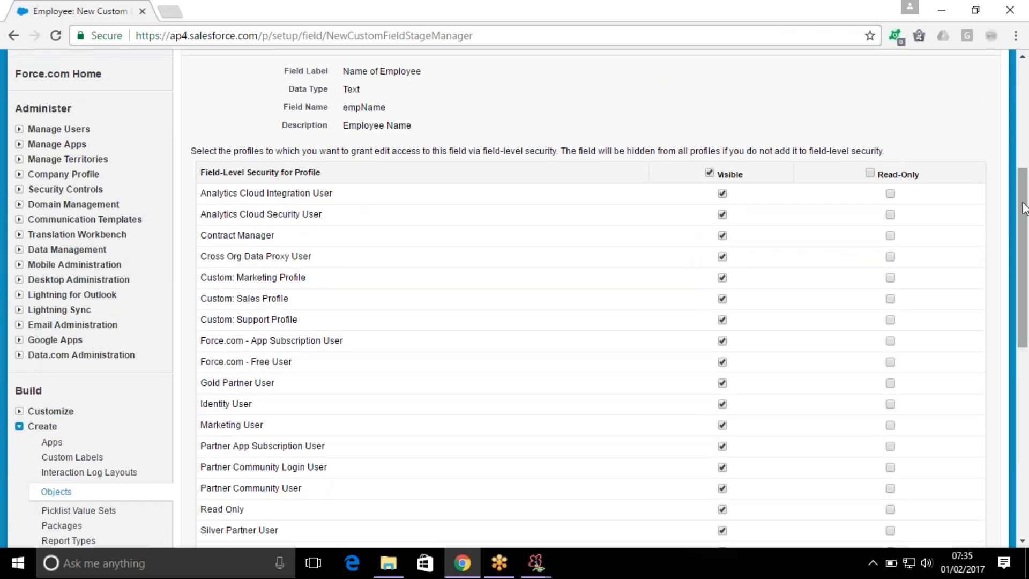
scroll(1023, 208, down, 5)
click(945, 408)
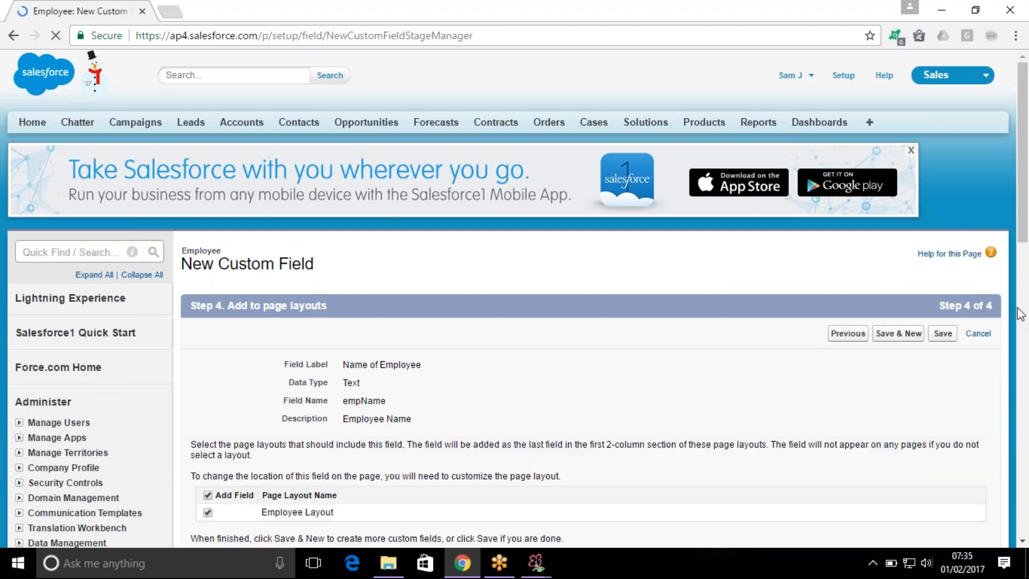
- Save Name of Employee on the Employee Layout and start another custom field with Currency as its data type
scroll(662, 247, down, 1)
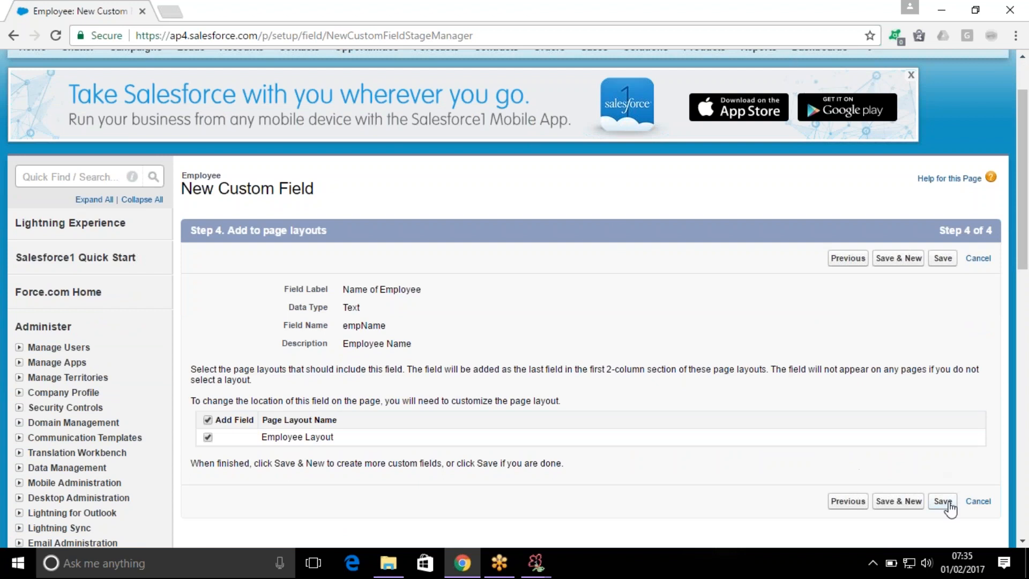
click(909, 505)
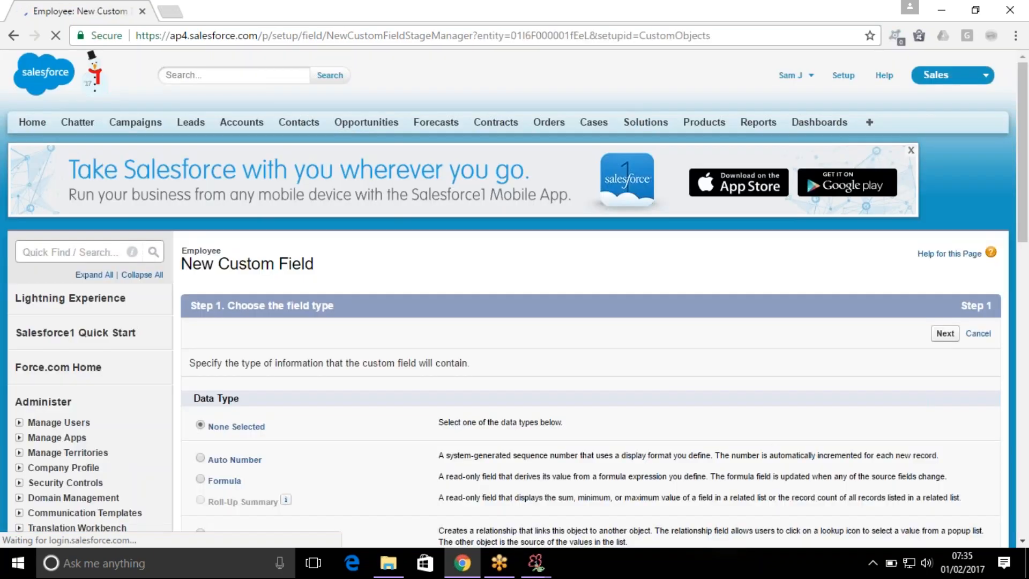
scroll(798, 387, down, 5)
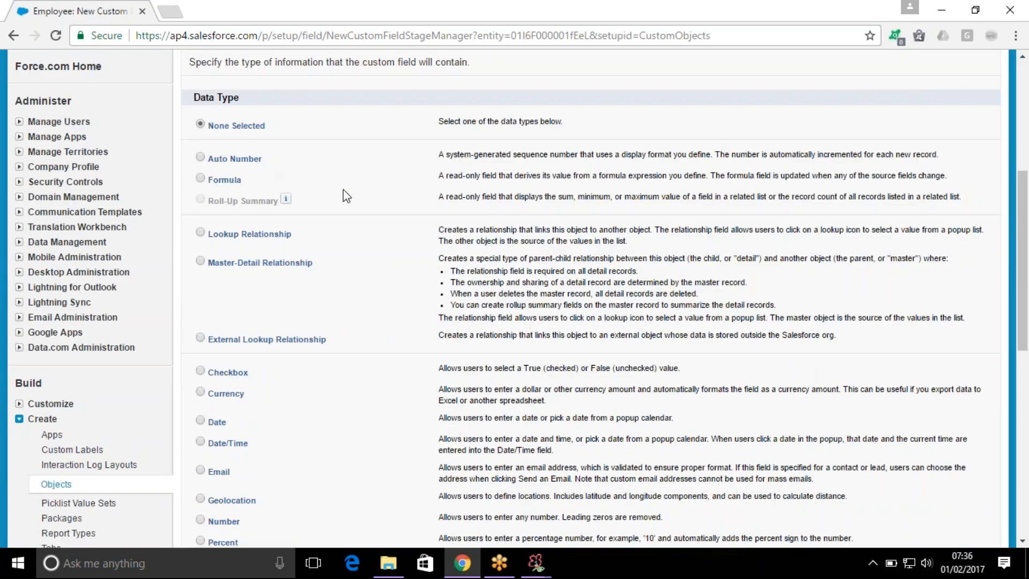
scroll(343, 189, down, 1)
click(200, 317)
drag(1024, 327, 1022, 411)
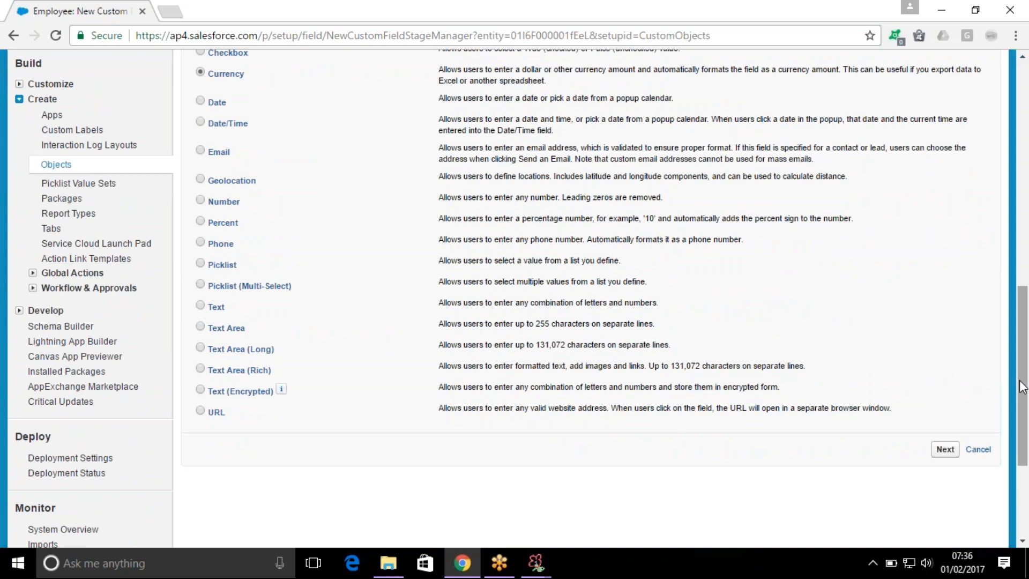
click(945, 449)
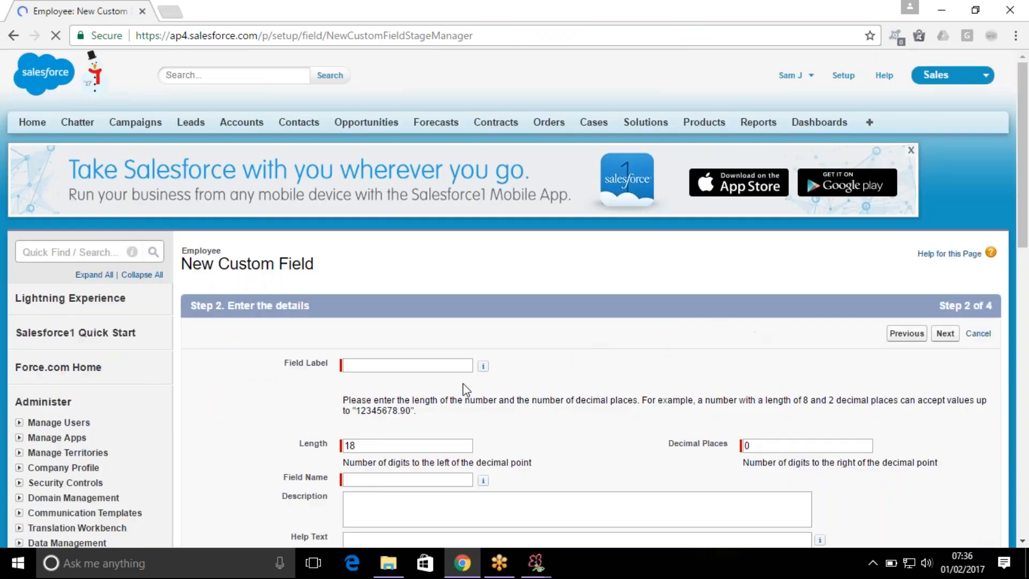
- Label the currency field salary, keep its length at 18, and describe it as Employee Salary
click(453, 366)
text(salary)
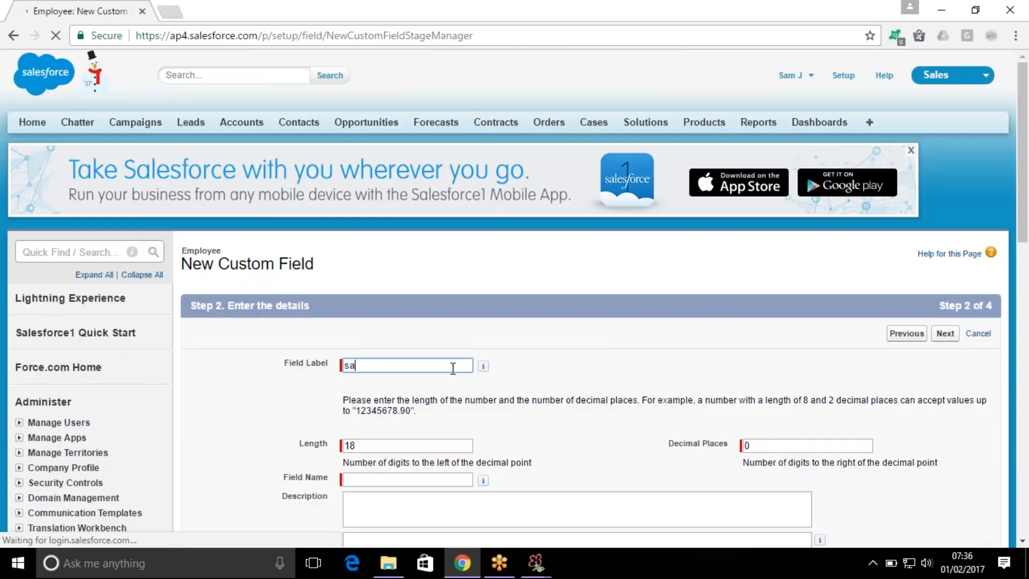
click(419, 448)
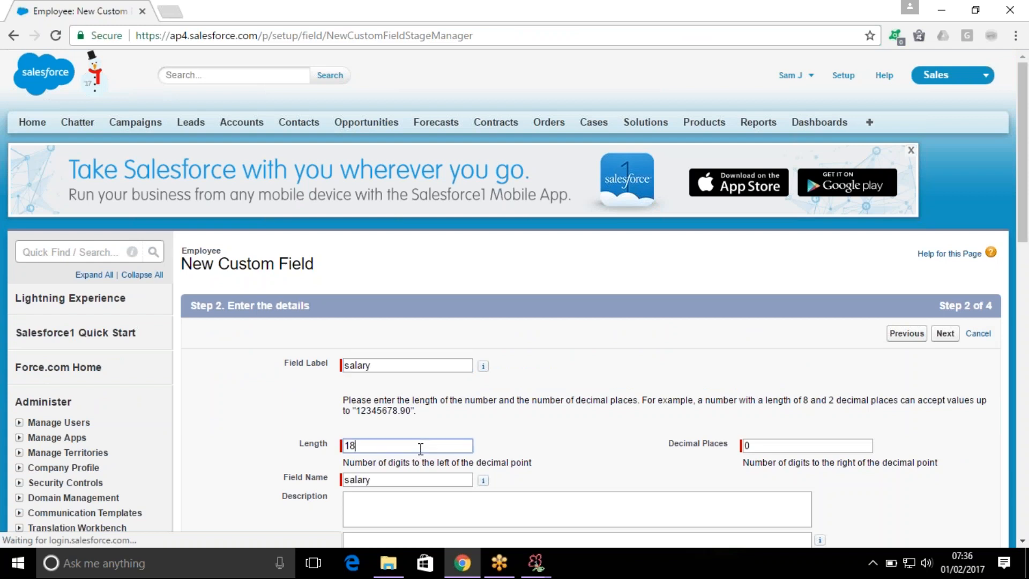
click(389, 507)
text(E)
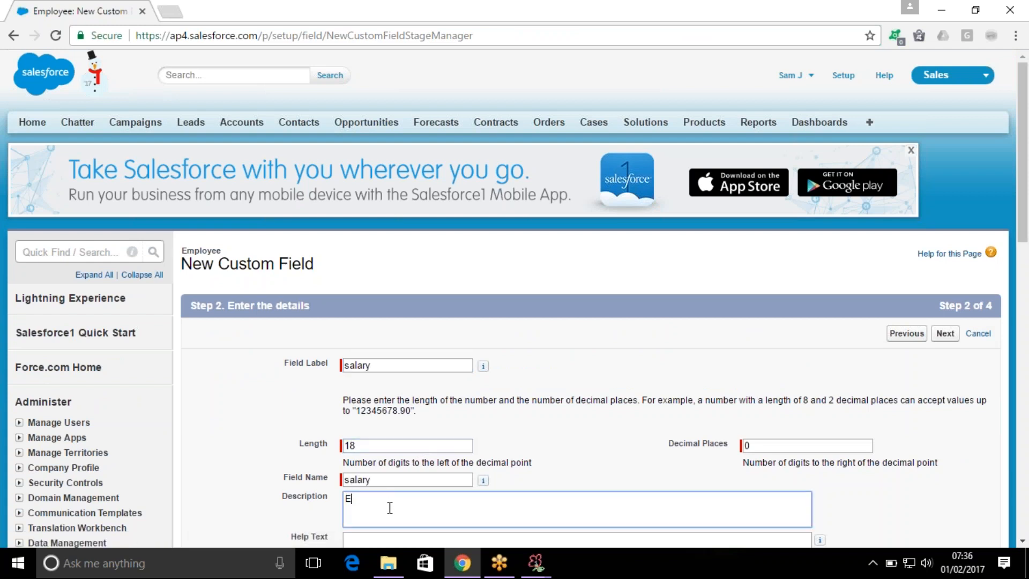
text(mployee Salary)
- Add the help text Enter Employee Salary, make the field required, and continue to field-level security
scroll(370, 384, down, 1)
scroll(371, 383, down, 2)
click(406, 403)
text(Enter Emp)
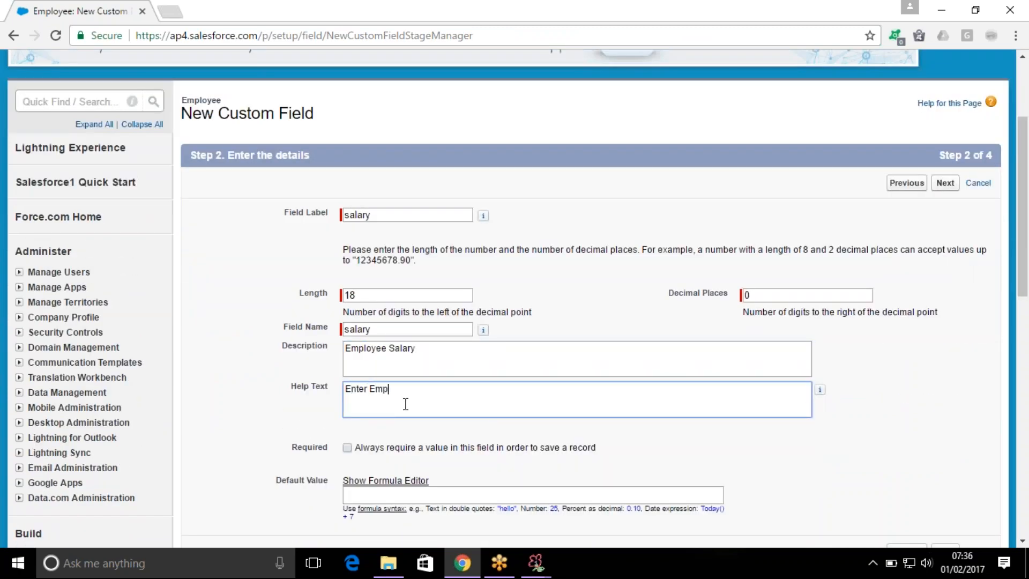
text(loyee Salary)
scroll(574, 368, down, 3)
click(347, 297)
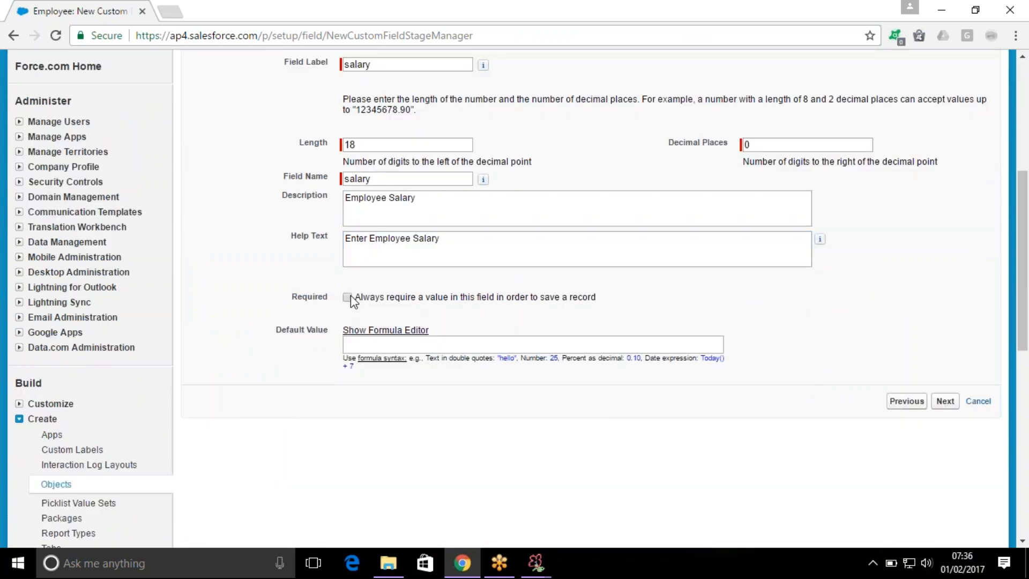
scroll(528, 232, down, 2)
click(945, 326)
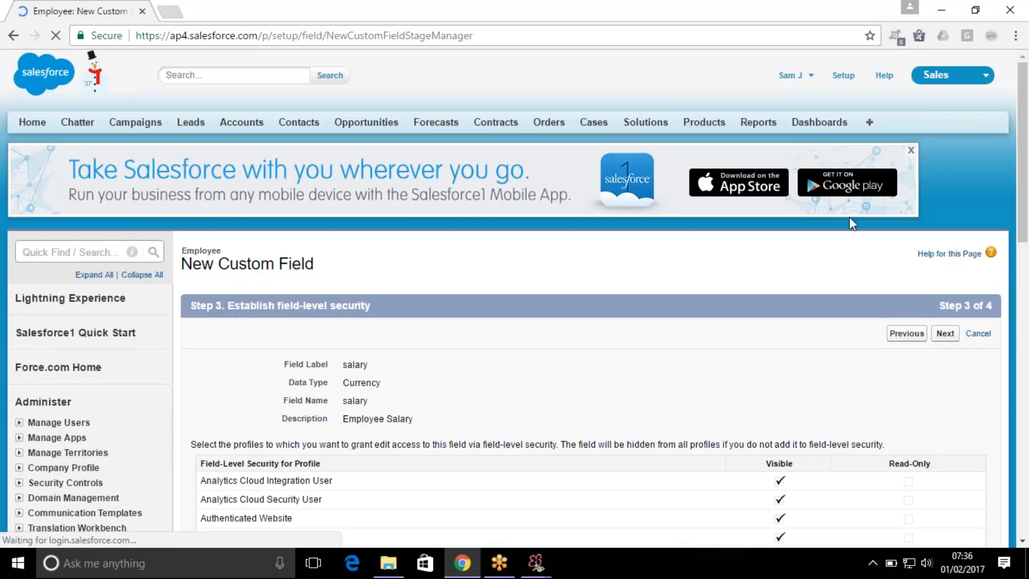
- Accept the profile visibility and the Employee Layout for the salary field, and save it without starting another field
scroll(820, 214, down, 3)
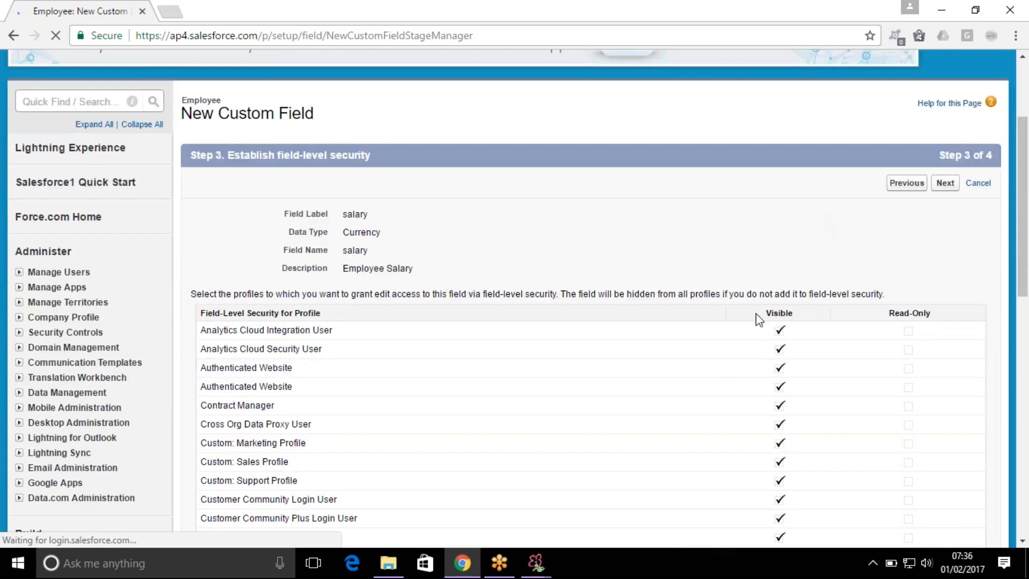
drag(1024, 203, 1024, 178)
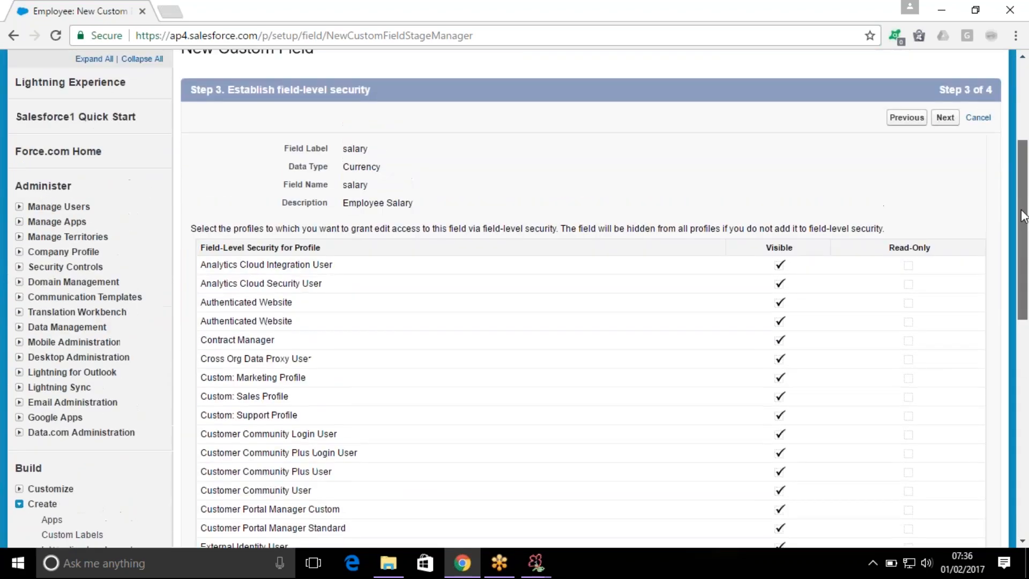
mouse_move(1023, 289)
mouse_down()
mouse_move(1024, 450)
mouse_move(1027, 281)
mouse_up()
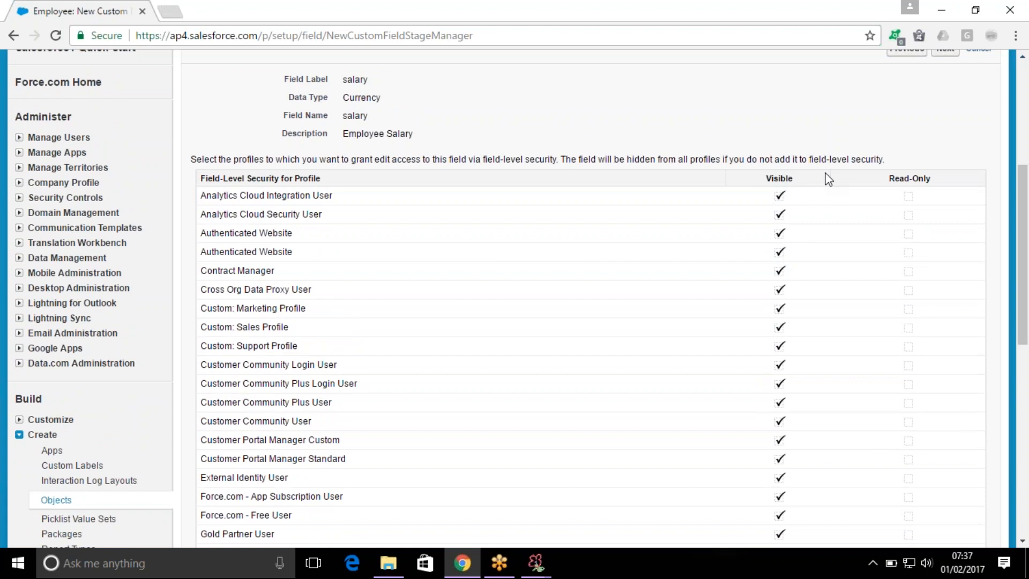
scroll(829, 182, down, 4)
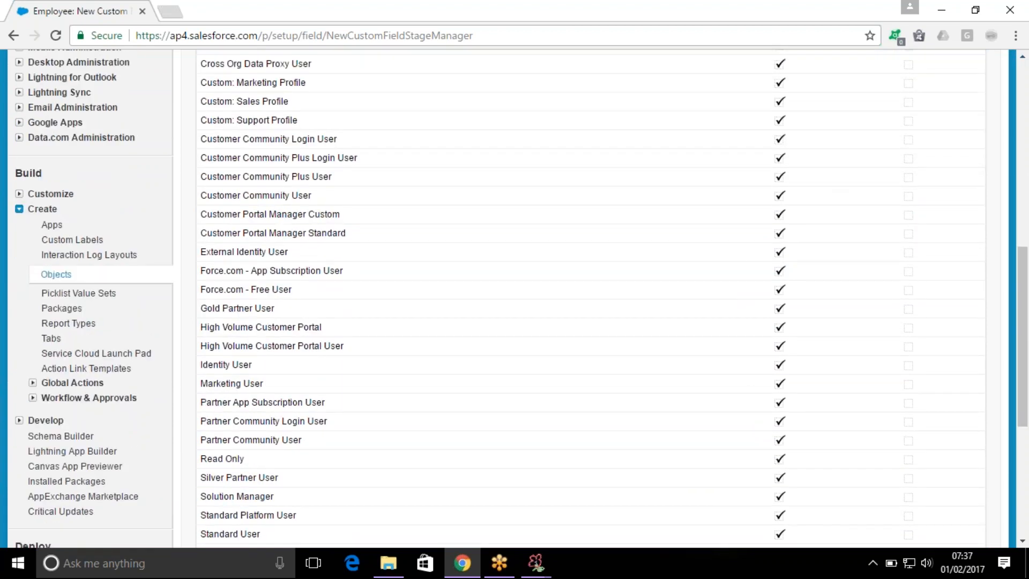
scroll(820, 321, down, 4)
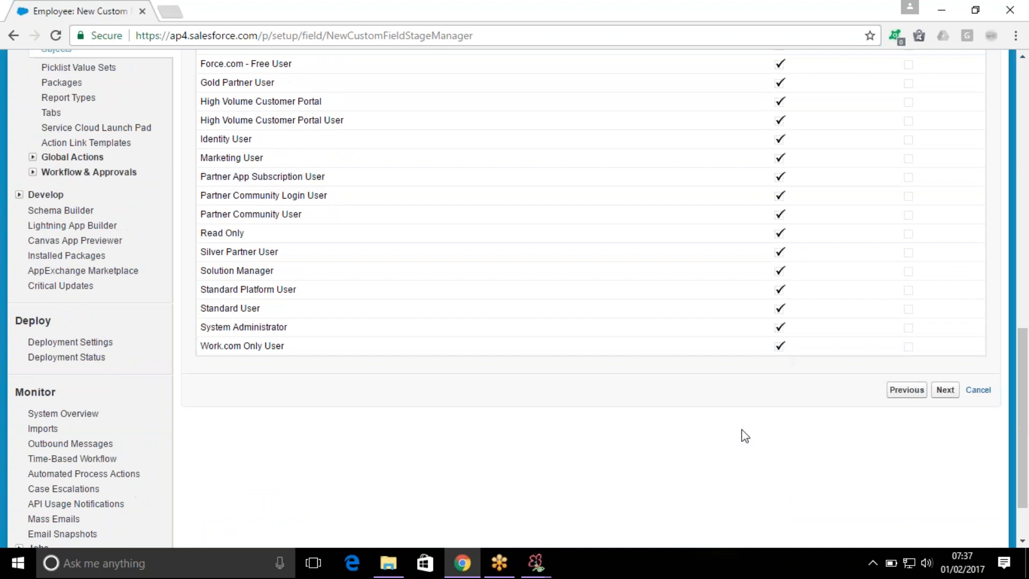
click(945, 390)
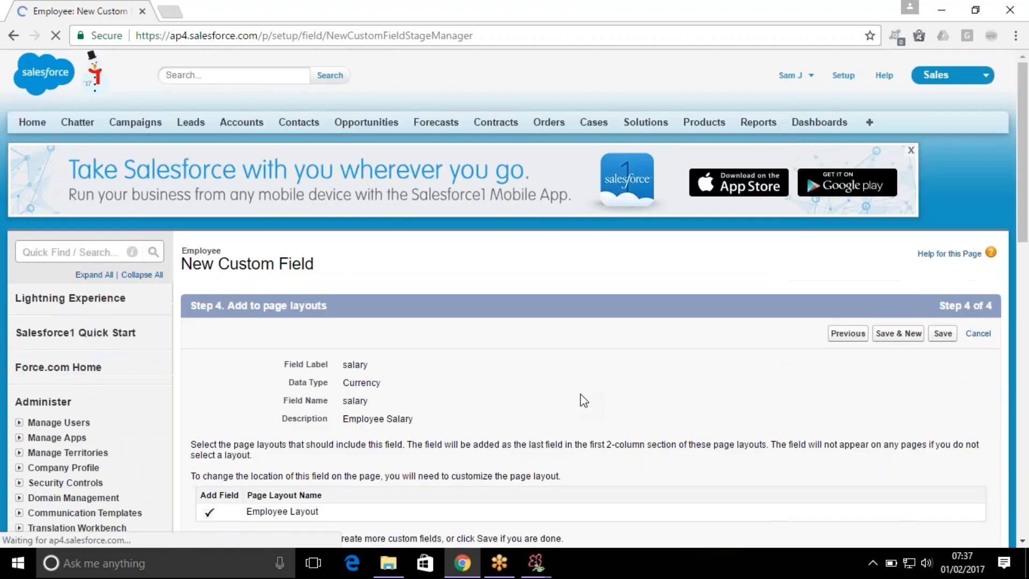
scroll(695, 406, down, 3)
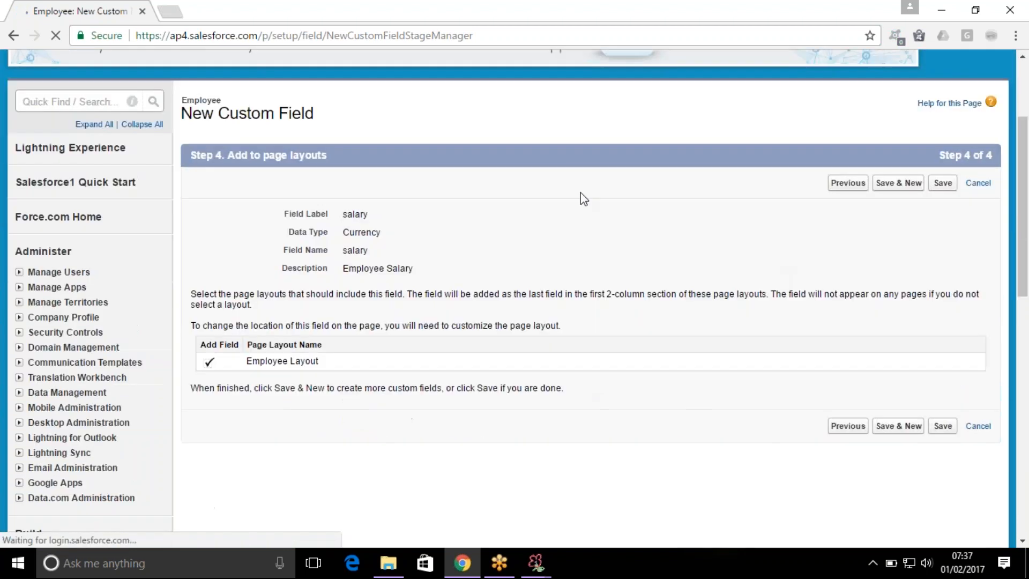
click(943, 428)
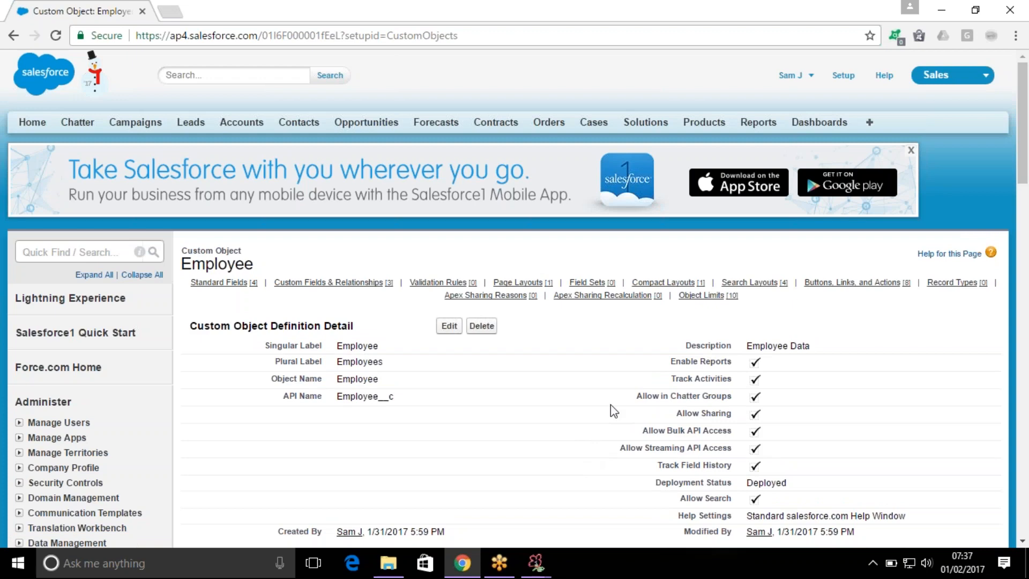
- Review the custom fields and the definition details of the Employee object
drag(1022, 171, 427, 289)
scroll(429, 258, down, 3)
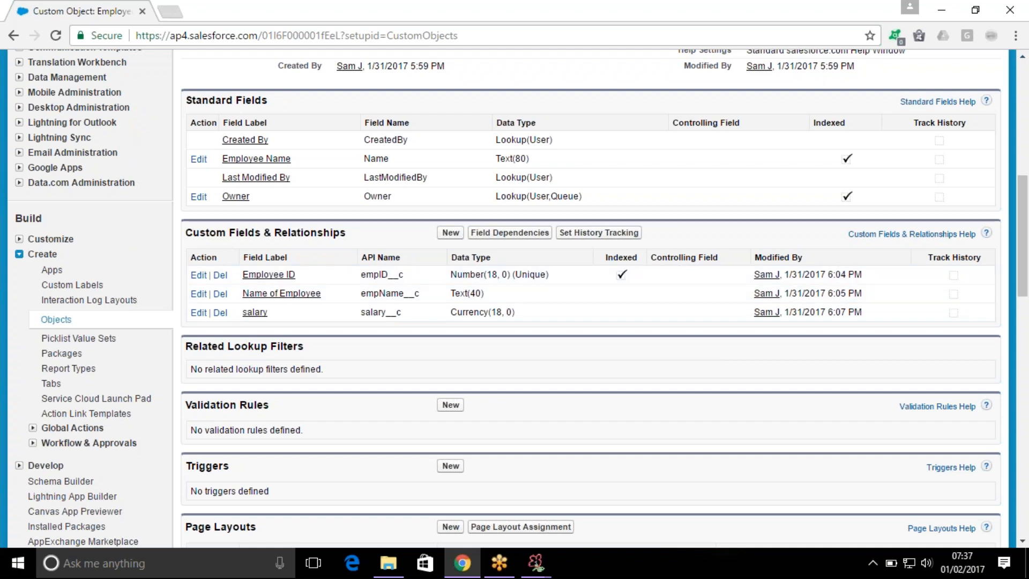
scroll(1023, 244, up, 8)
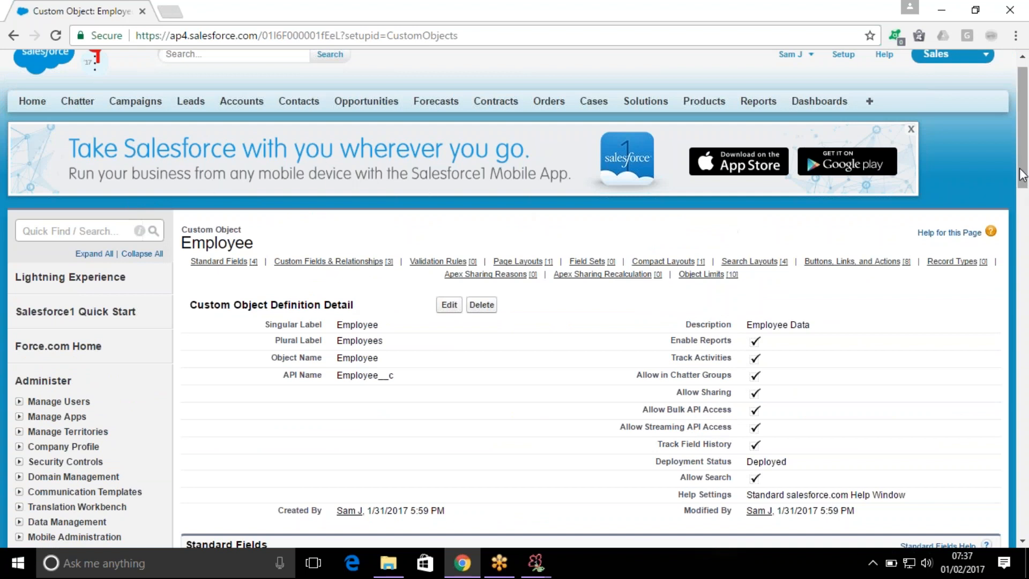
scroll(530, 192, up, 1)
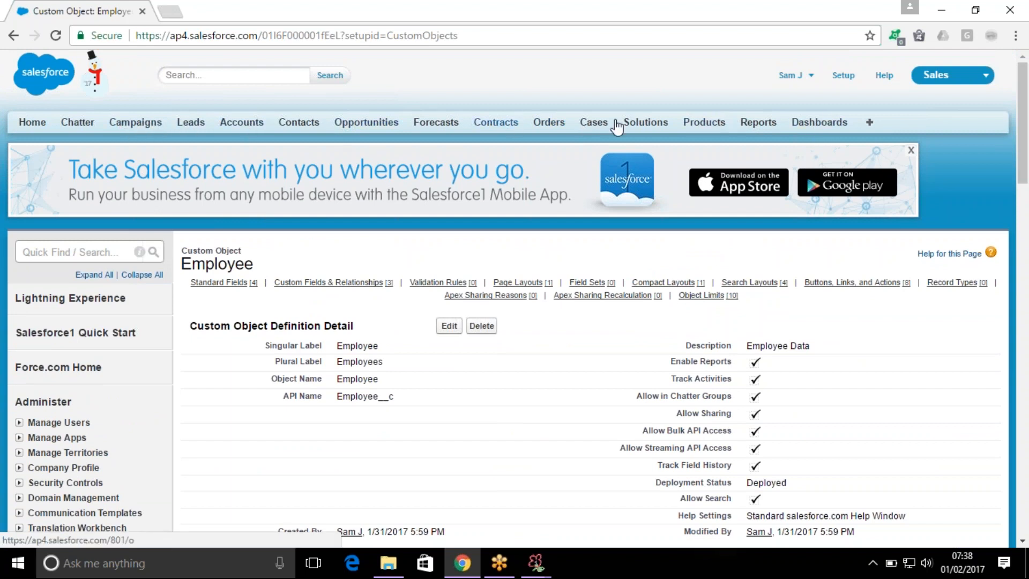
- Switch the current Salesforce app from Sales to Marketing and look over the list of available apps
click(943, 81)
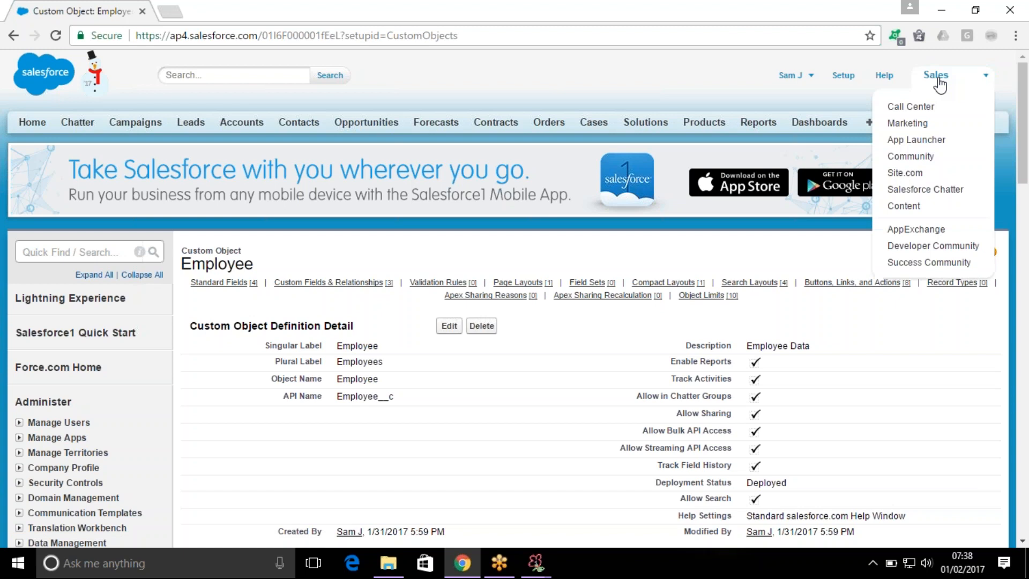
click(910, 124)
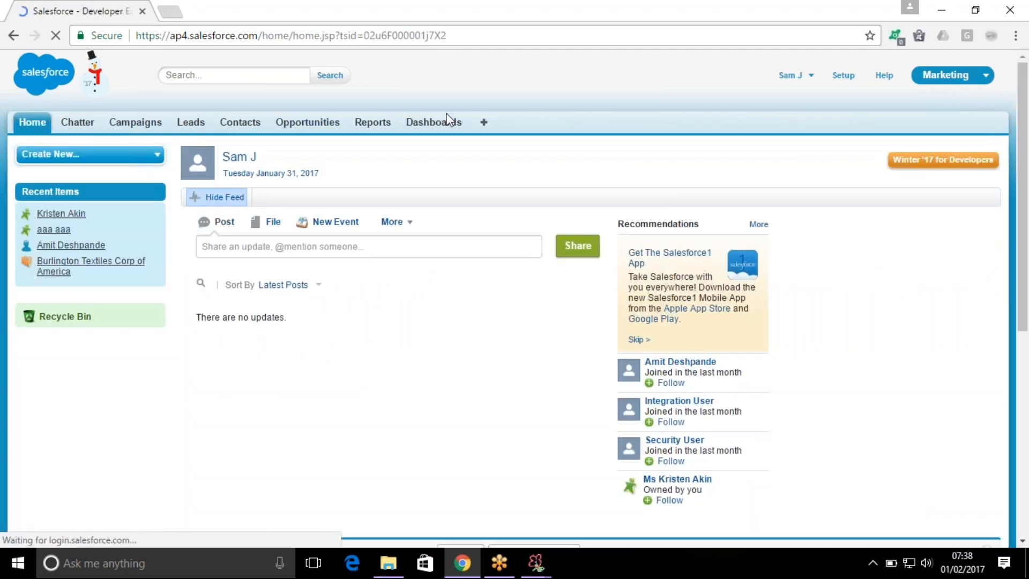
click(943, 80)
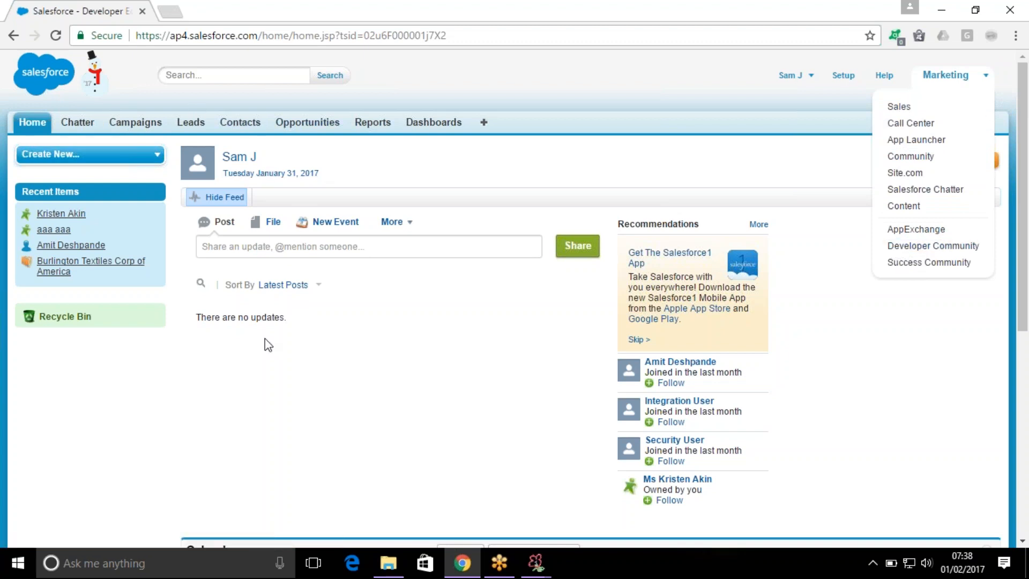
click(263, 396)
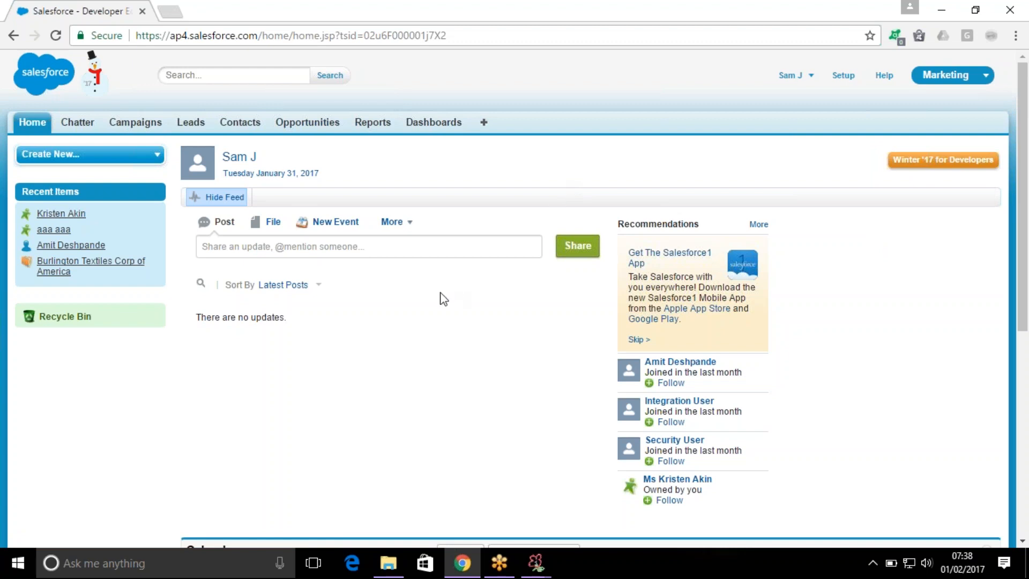
- Open the Custom Tabs page in the Salesforce setup
click(932, 85)
click(843, 77)
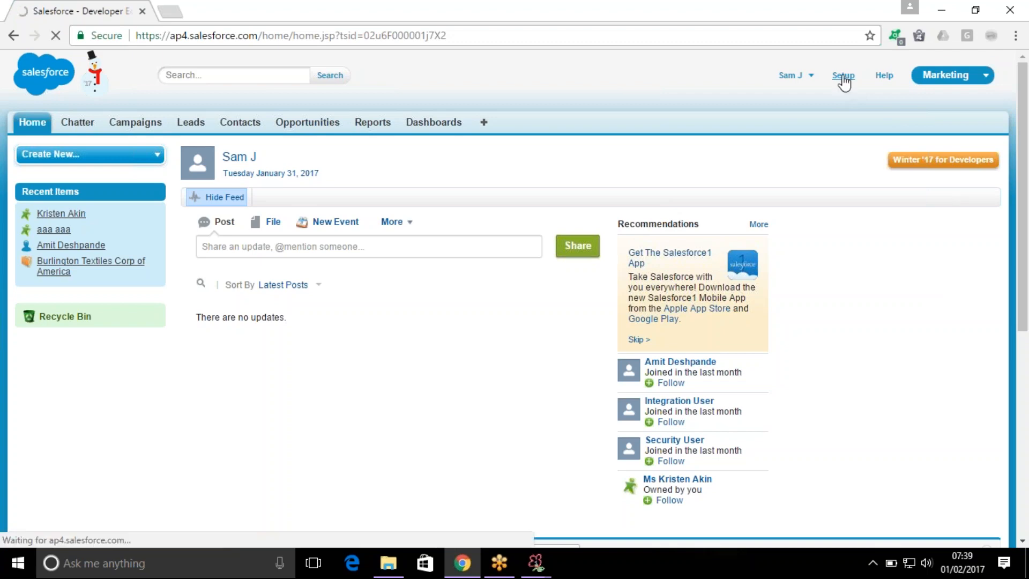
scroll(507, 279, down, 7)
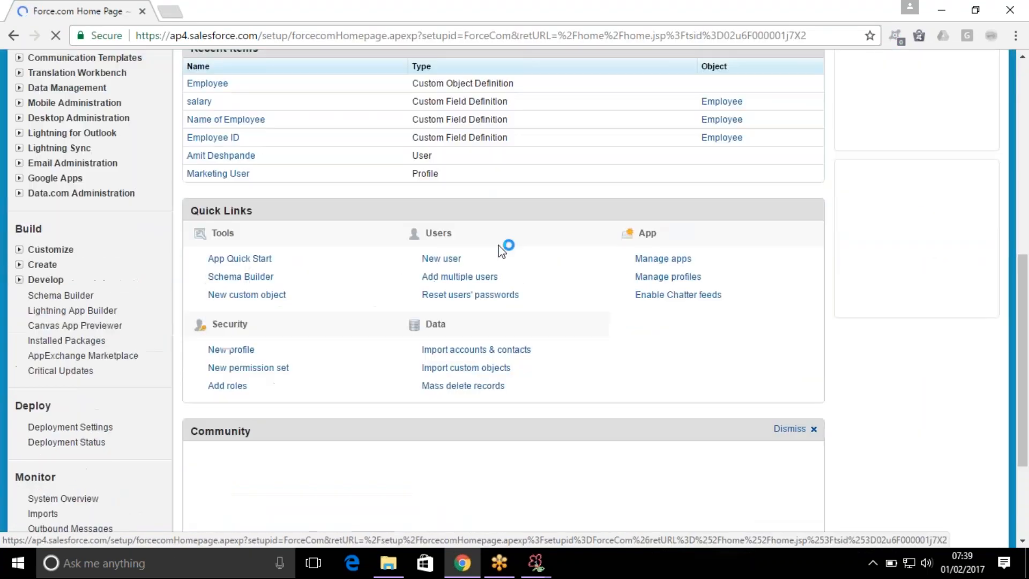
scroll(502, 250, down, 3)
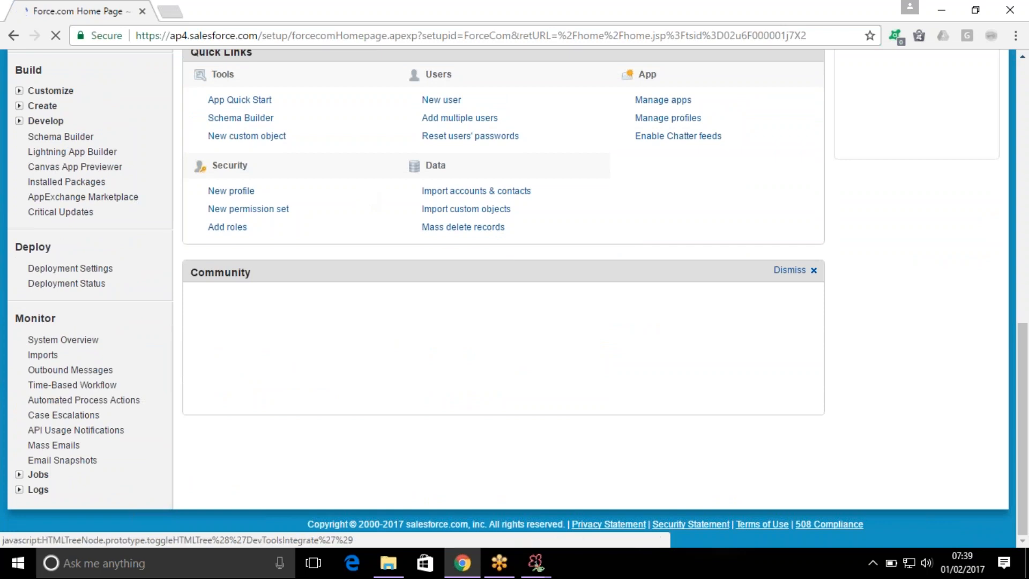
click(19, 105)
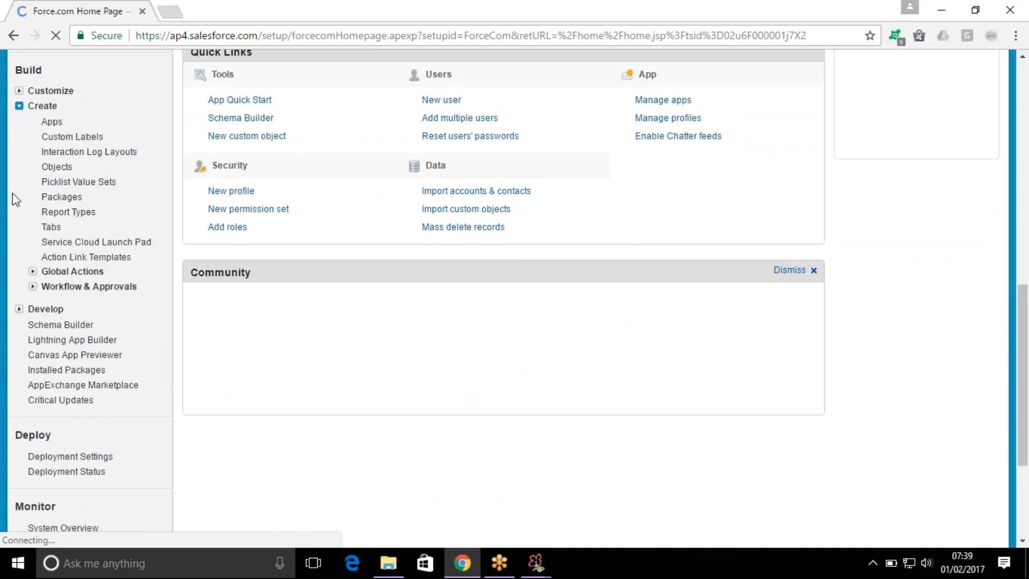
click(51, 227)
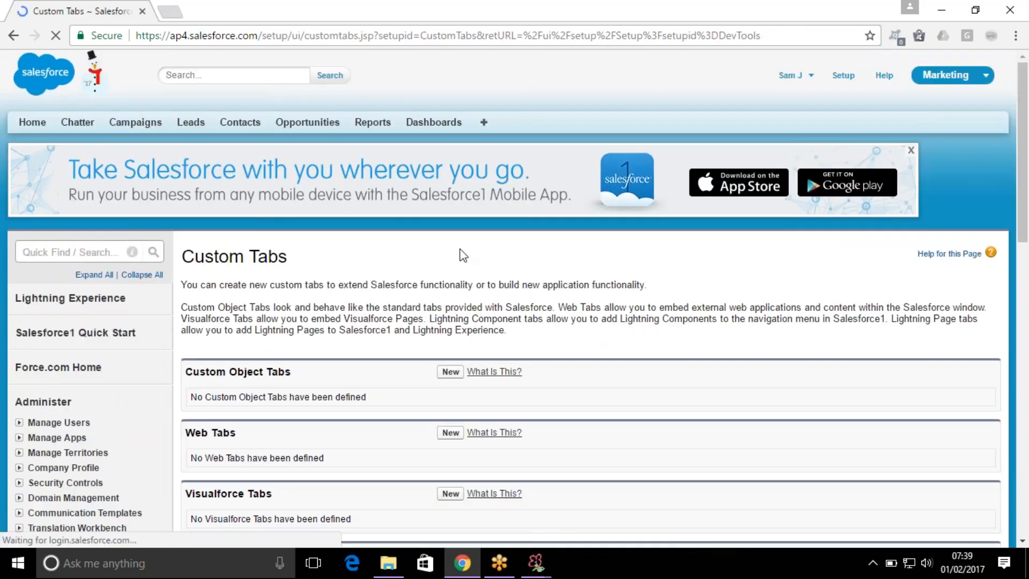
- Start a new custom object tab and choose Employee as its object
scroll(458, 248, down, 1)
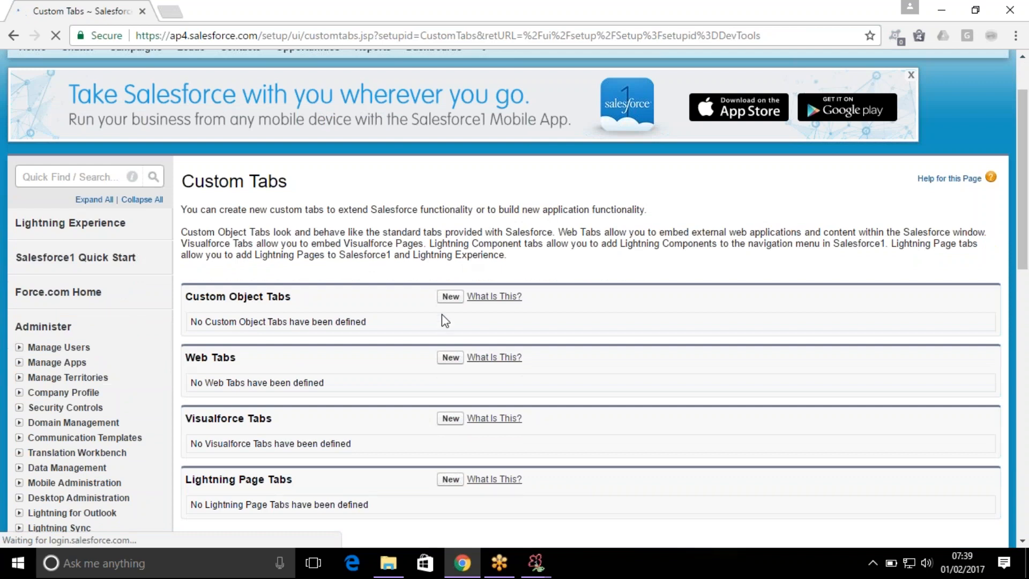
click(451, 296)
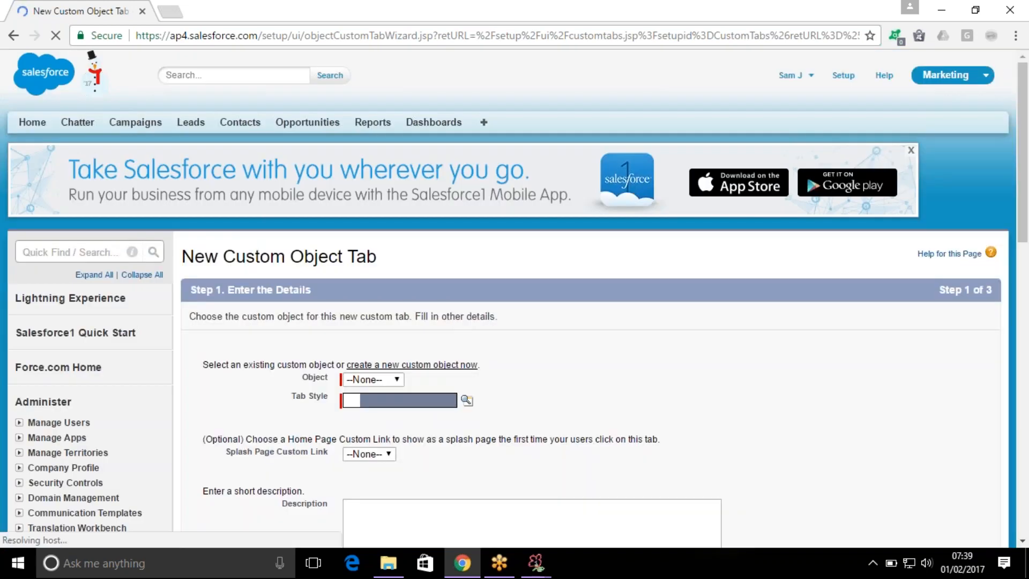
scroll(397, 304, down, 1)
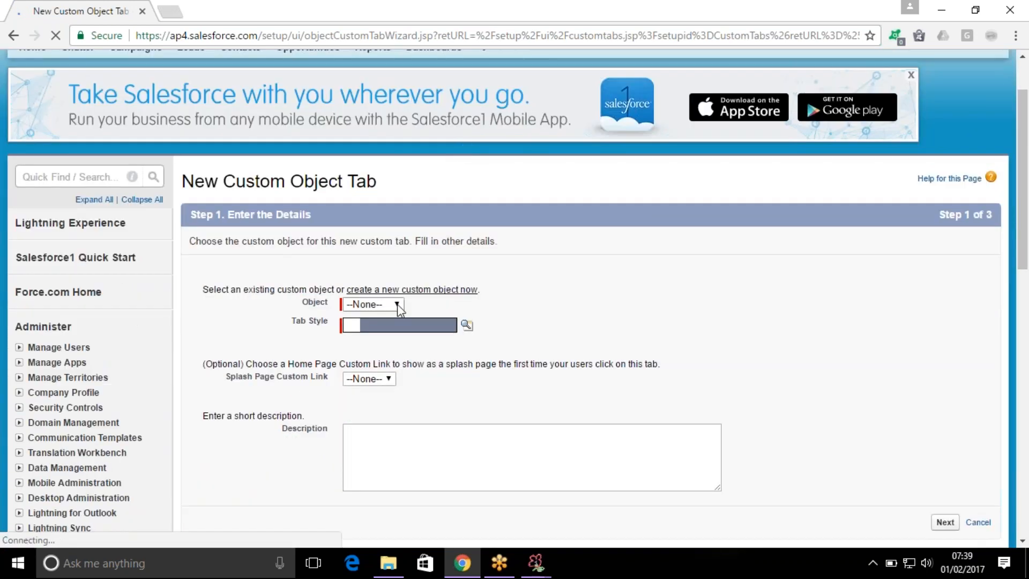
click(397, 304)
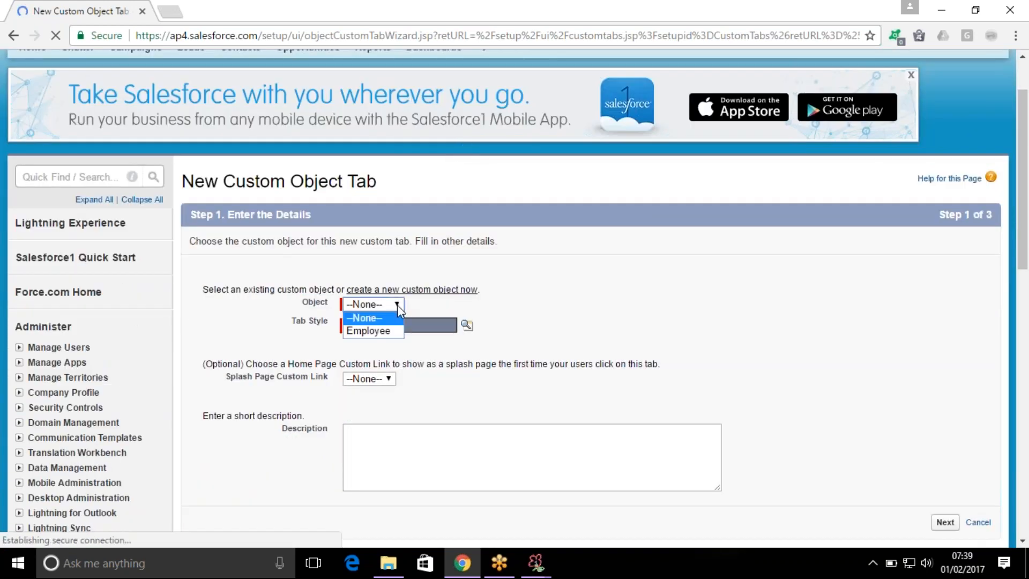
click(381, 330)
- Choose the Hands tab style for the Employee tab and close the reopened style selector without changing it
scroll(677, 288, down, 1)
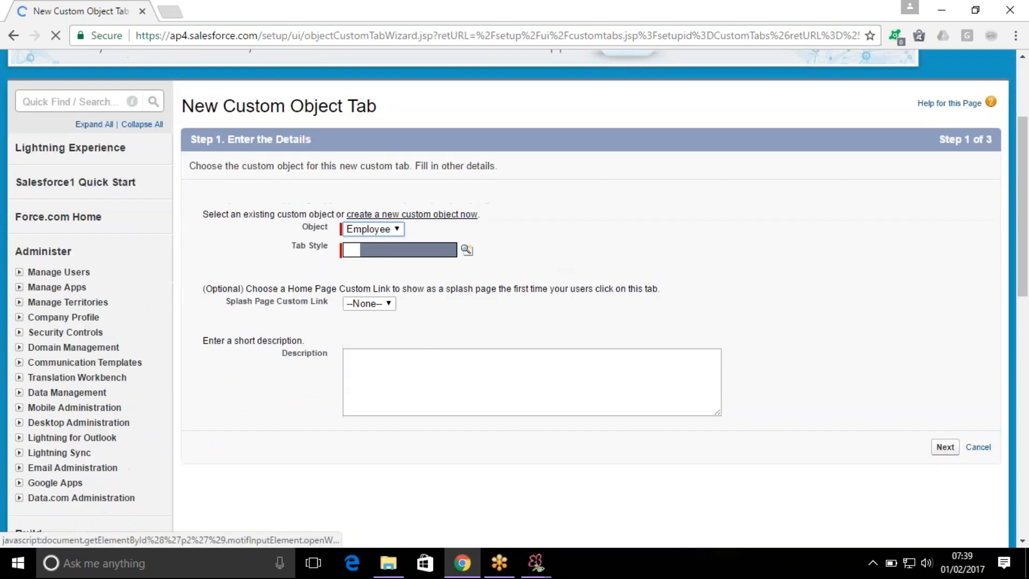
click(467, 250)
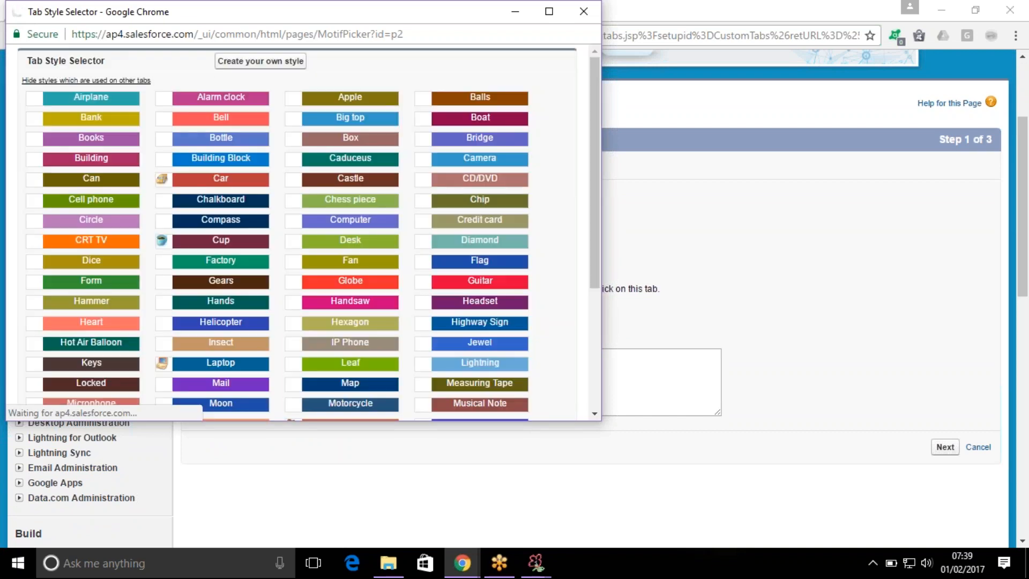
drag(593, 199, 589, 232)
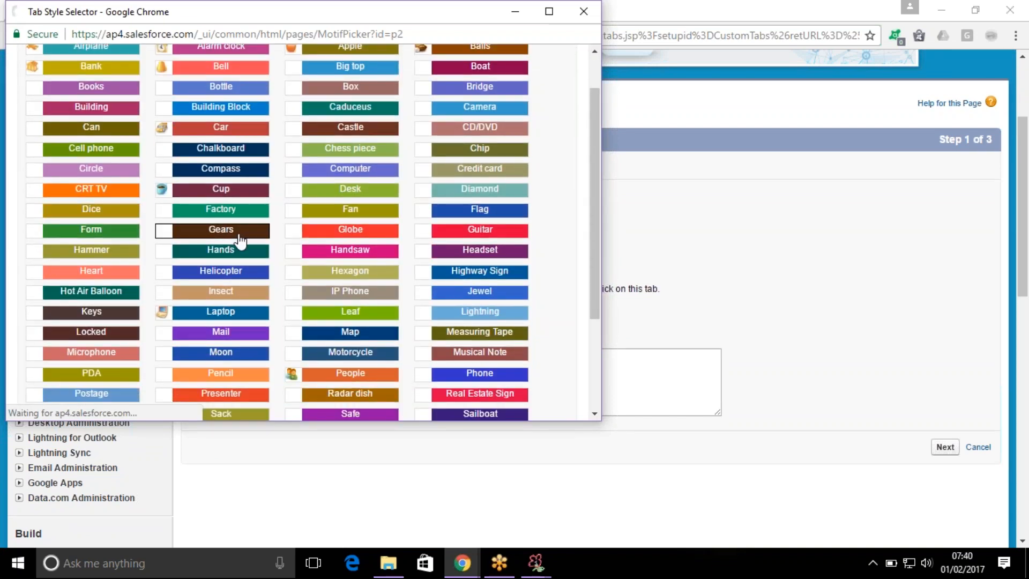
click(164, 254)
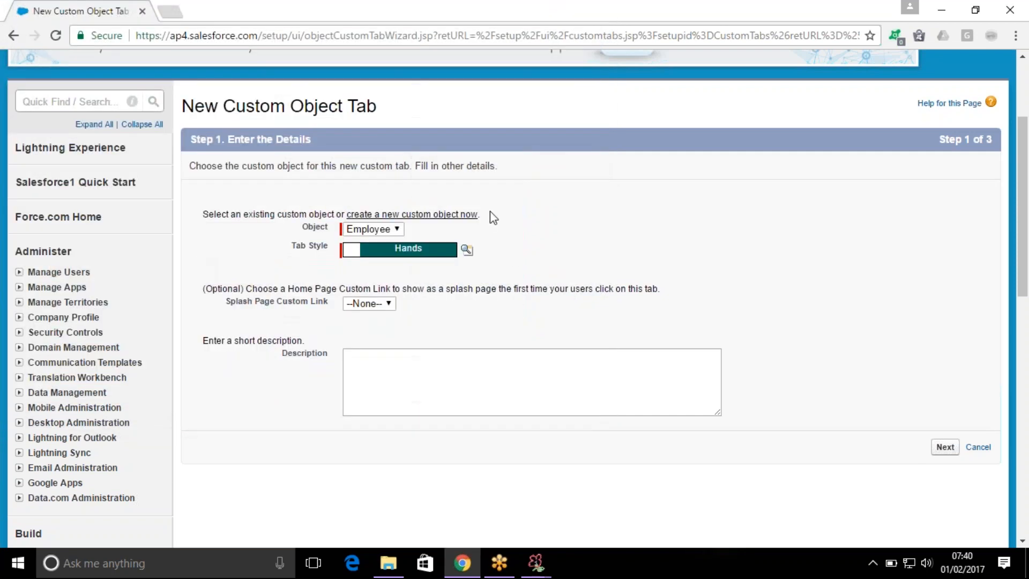
click(465, 251)
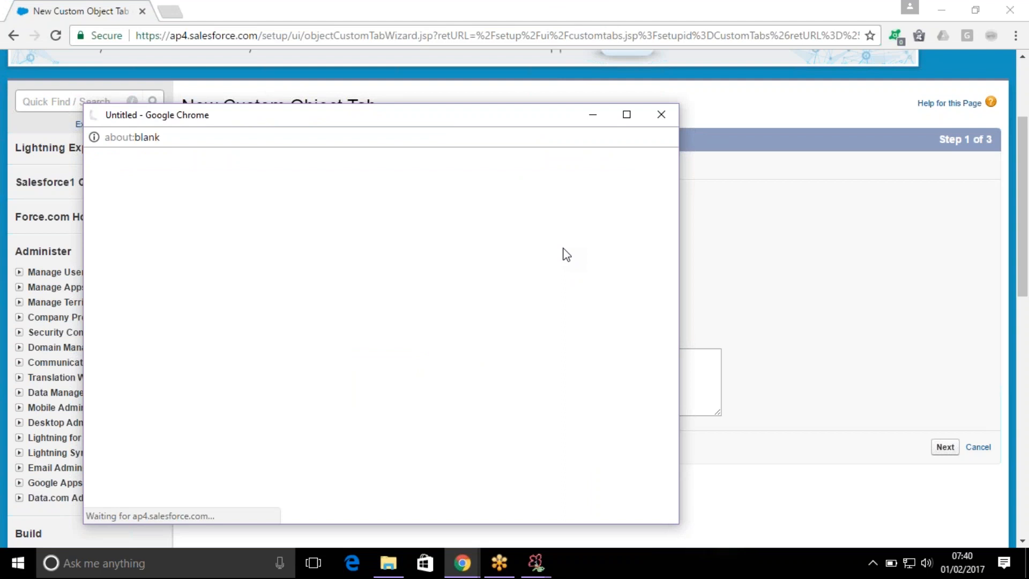
click(661, 115)
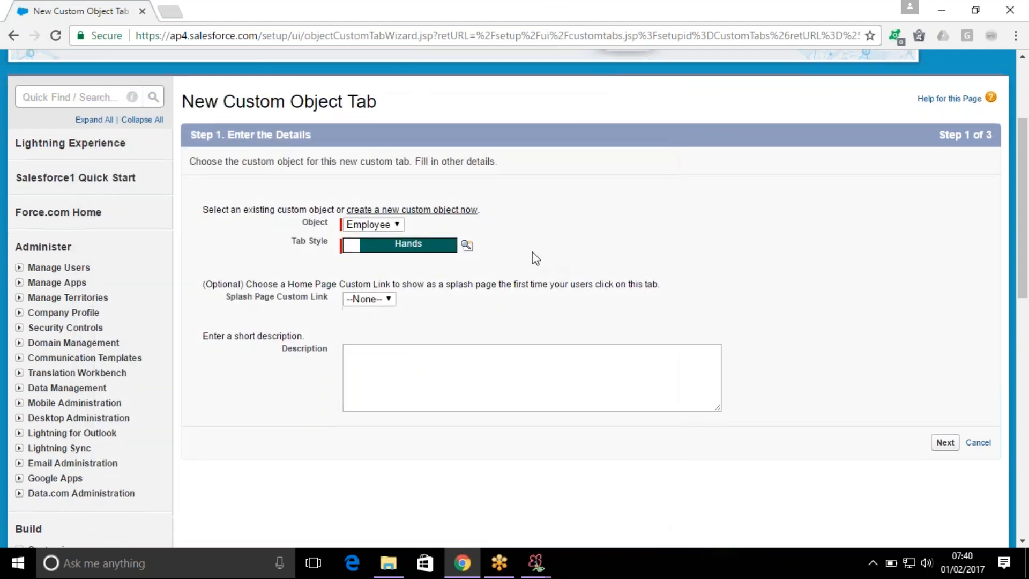
- Leave the splash page custom link at None and the description empty, and continue to the profile assignment
scroll(532, 252, down, 1)
click(356, 230)
click(364, 241)
click(389, 304)
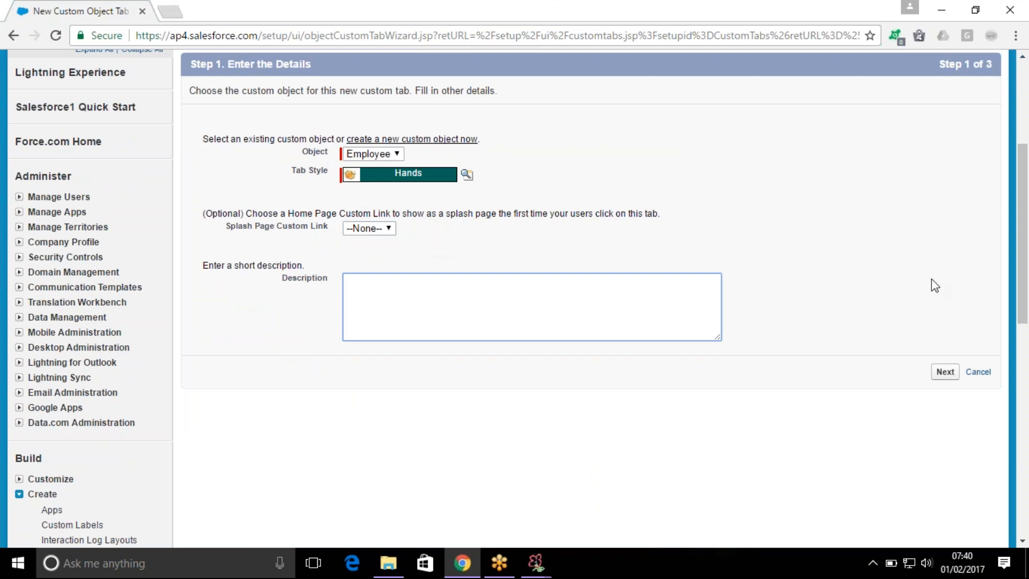
scroll(900, 268, down, 3)
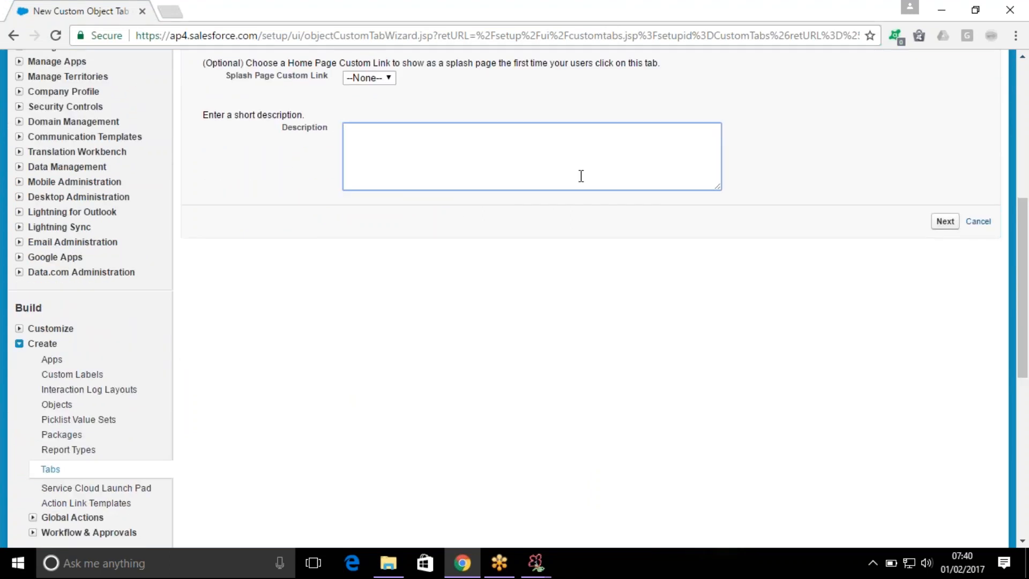
click(944, 223)
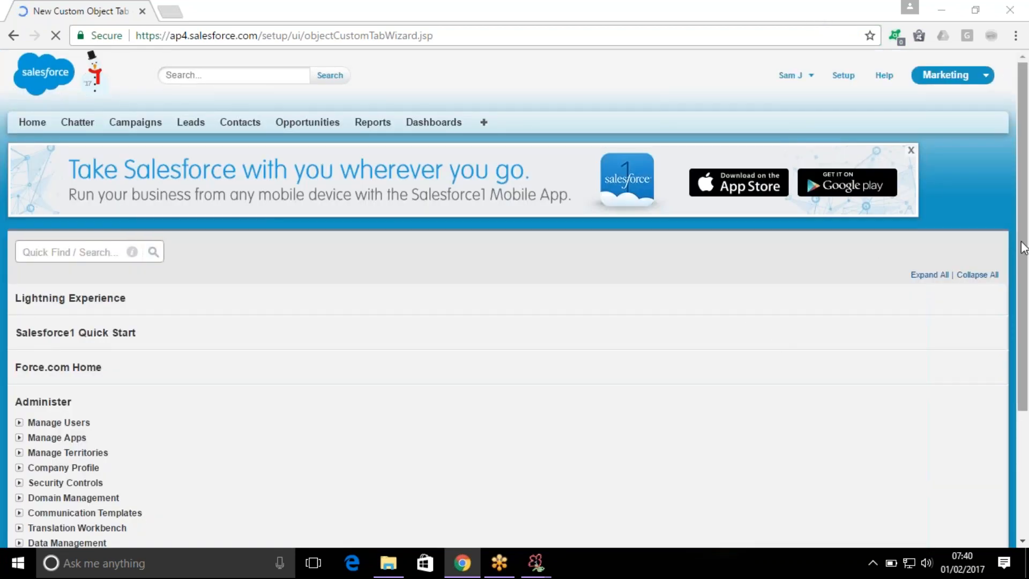
- Keep the tab visibility at Default On for all profiles and continue to the custom apps
drag(1023, 211, 1027, 258)
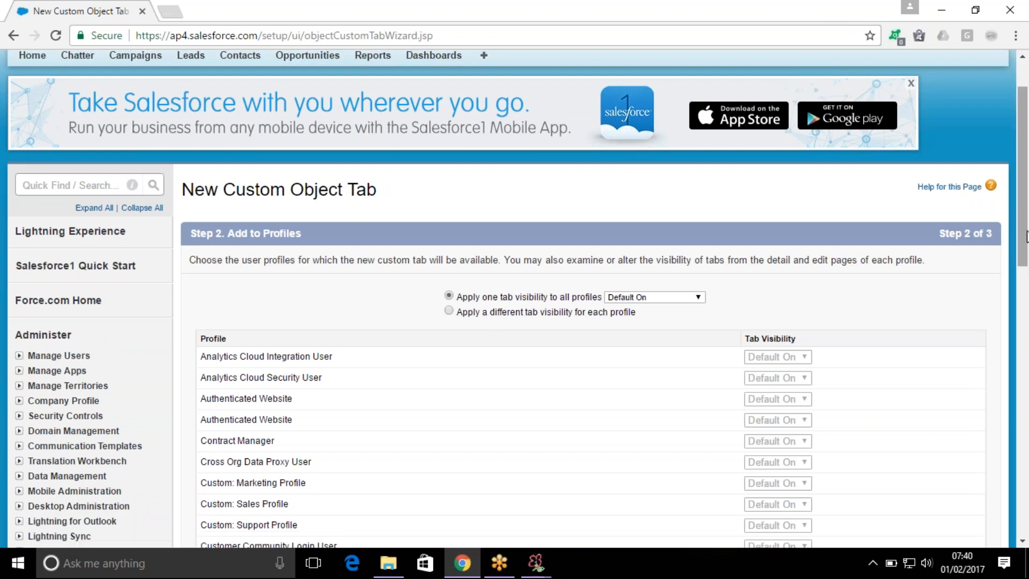
scroll(1016, 285, down, 2)
drag(1017, 269, 1018, 477)
click(942, 377)
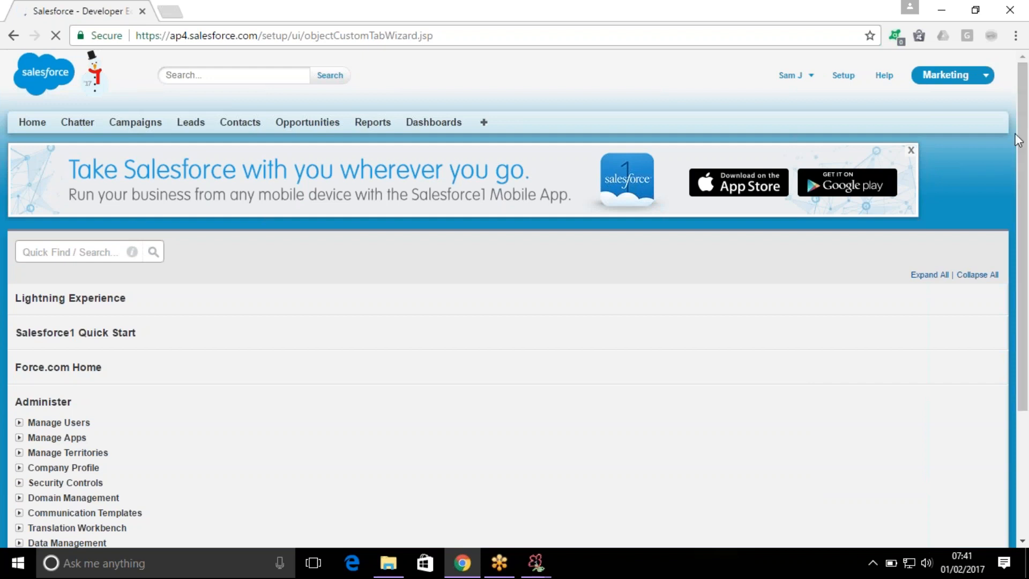
- Exclude the new tab from all custom apps, keep it appended to users' personal customizations, and save it
scroll(1024, 143, down, 3)
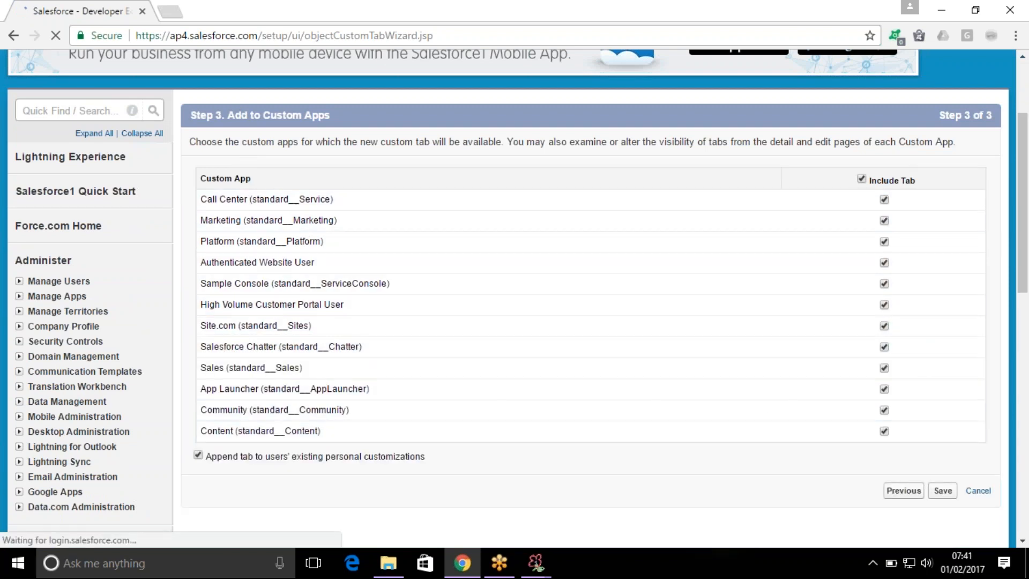
click(862, 179)
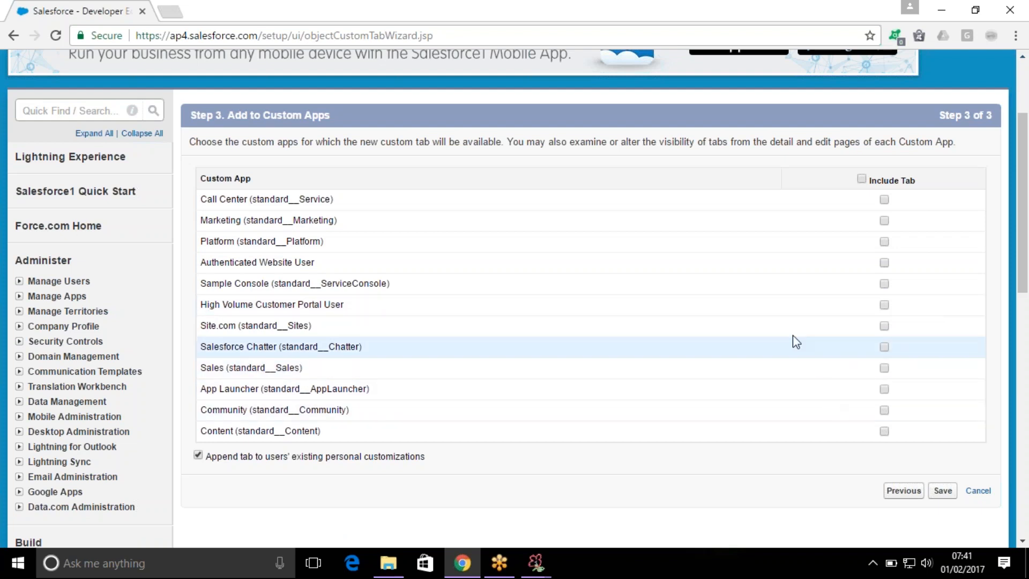
click(943, 491)
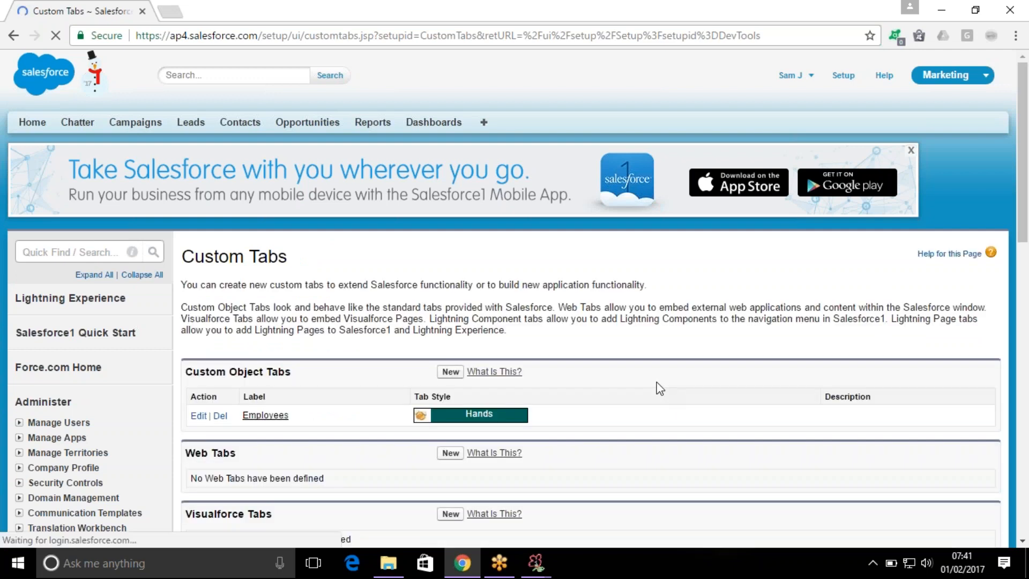
- Look over the saved Employees tab in the Custom Tabs list and open the Apps setup page
scroll(854, 280, down, 1)
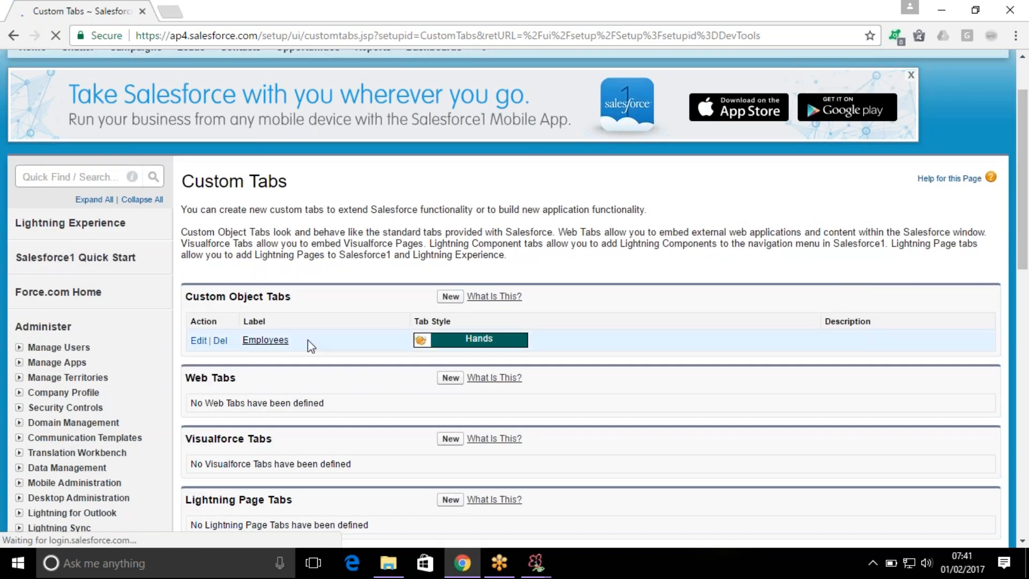
drag(1024, 233, 1024, 203)
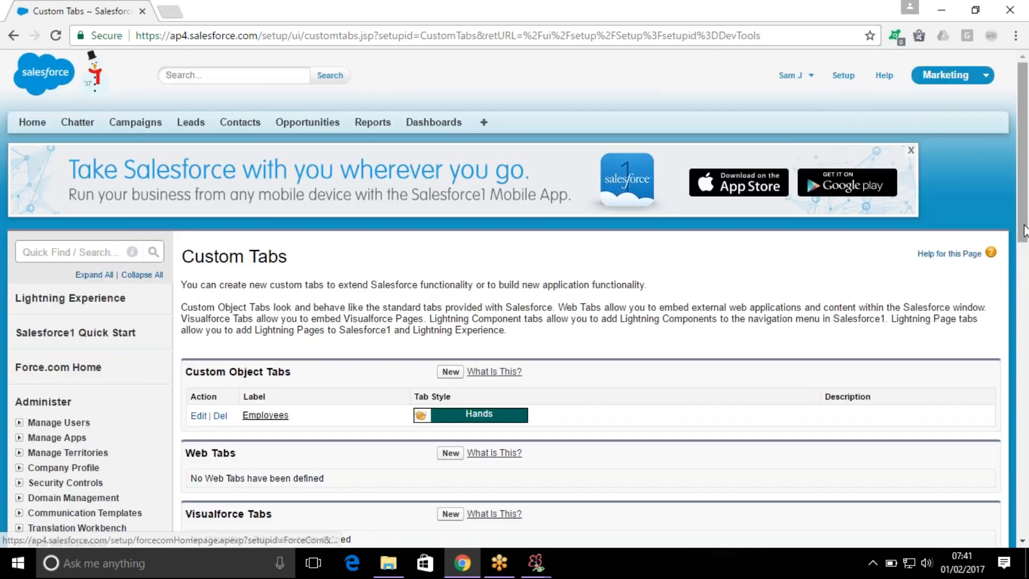
scroll(284, 335, down, 9)
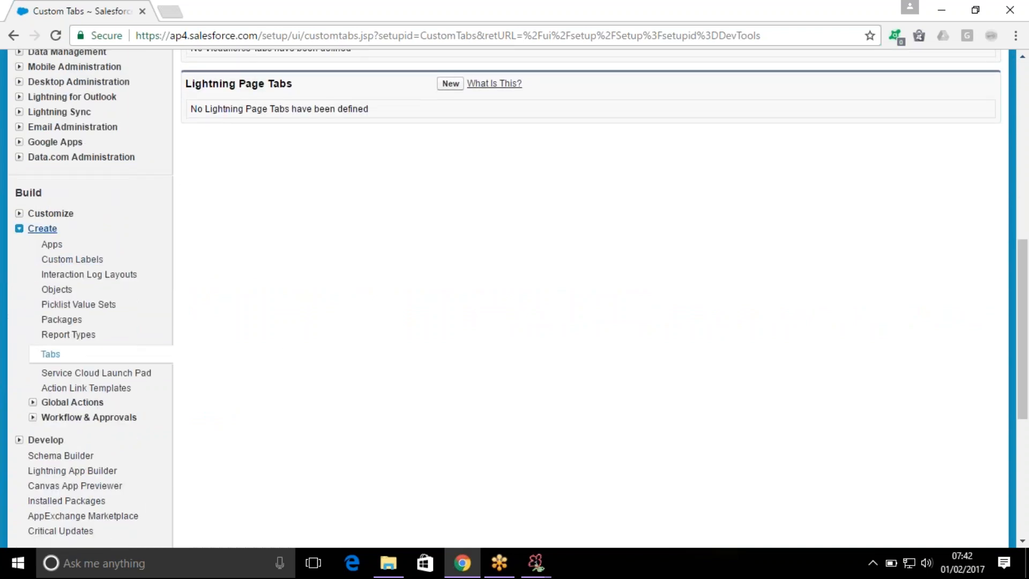
click(51, 245)
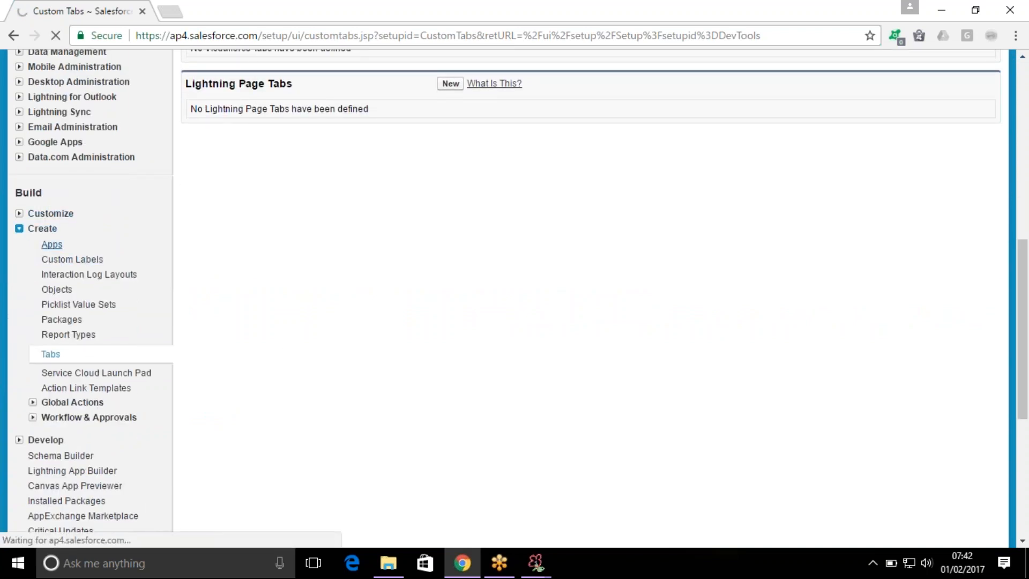
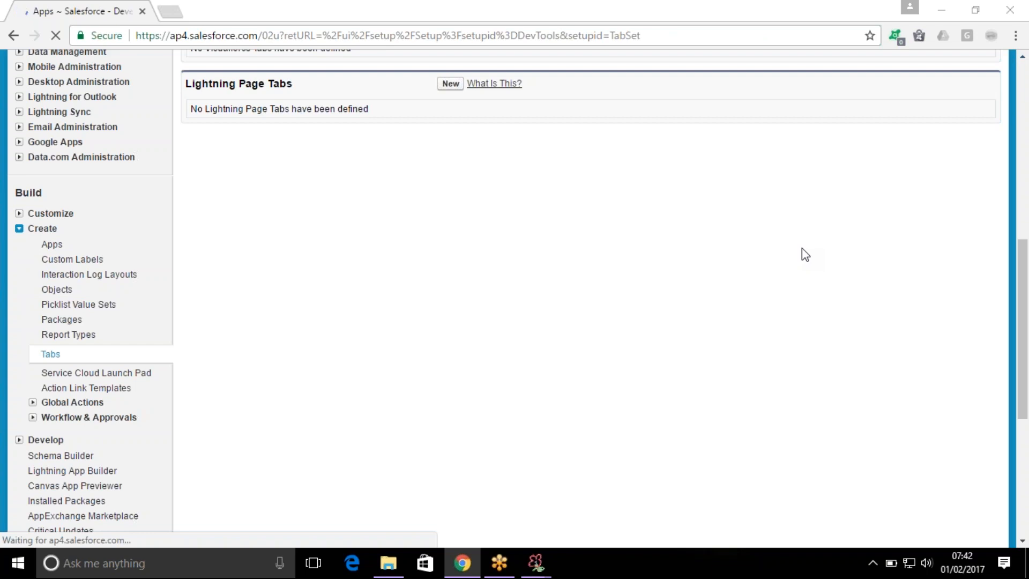
- Start a new app from the Apps list, keep the Custom app type and continue to the app details
scroll(829, 168, up, 3)
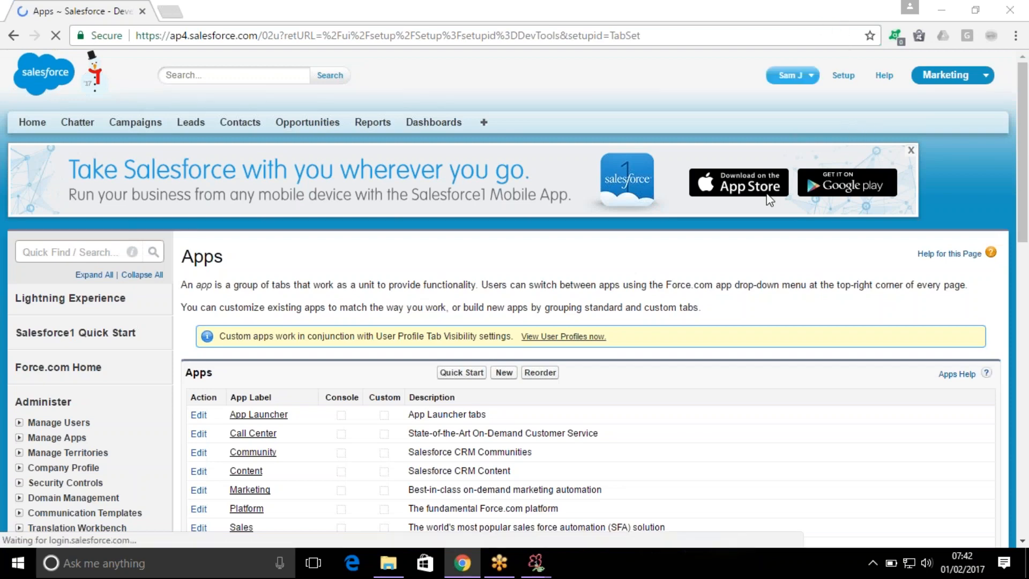
scroll(476, 227, down, 2)
scroll(475, 227, down, 2)
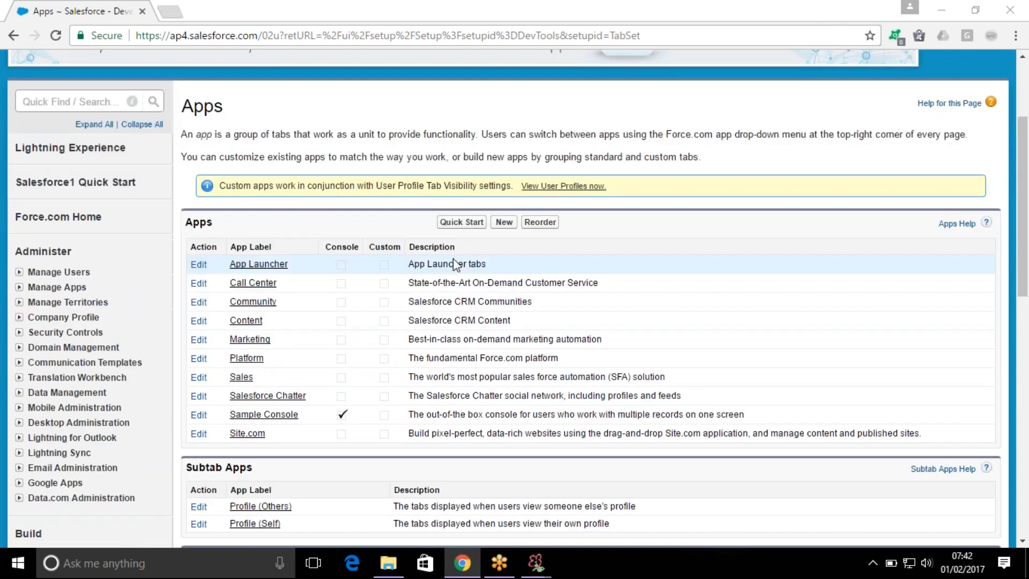
click(504, 223)
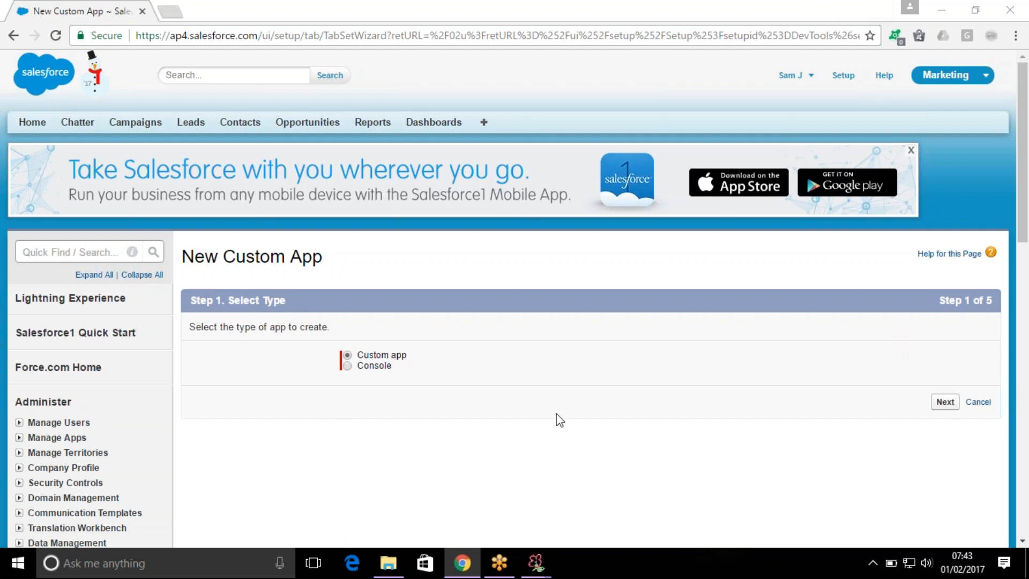
click(945, 403)
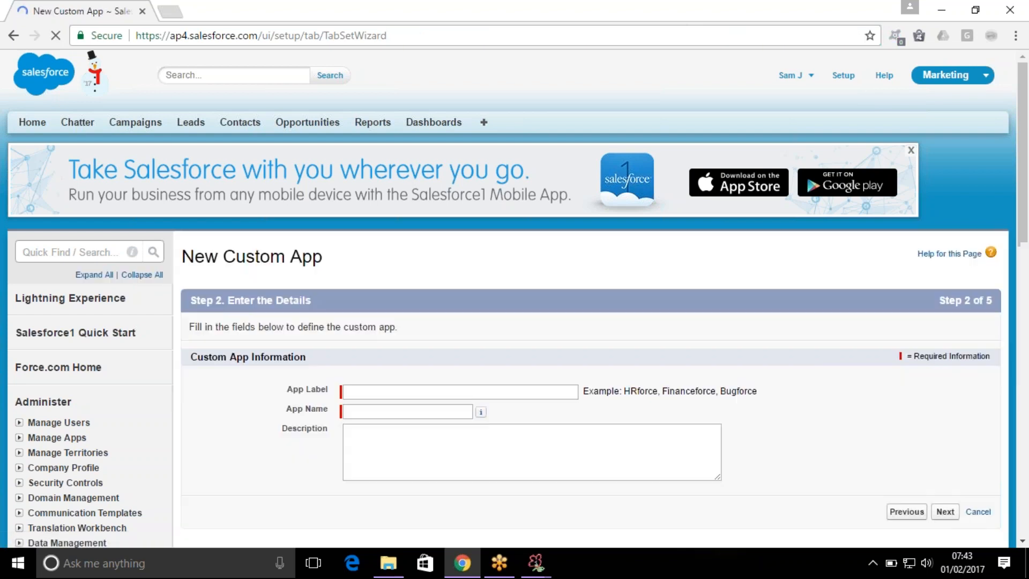
- Set the app label to My Company, the app name to My_Company and the description to My Company, and continue to the logo
click(423, 392)
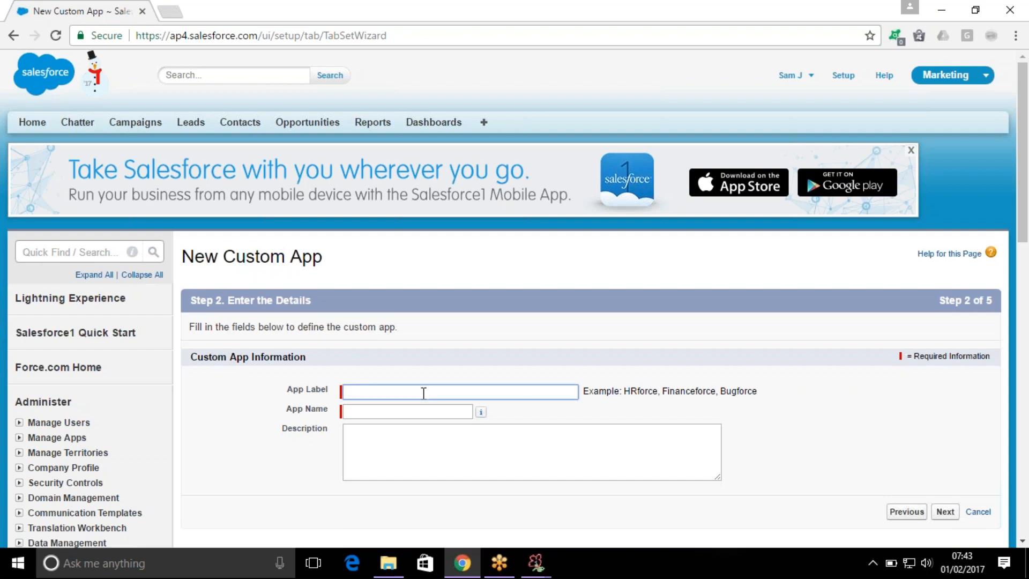
text(M)
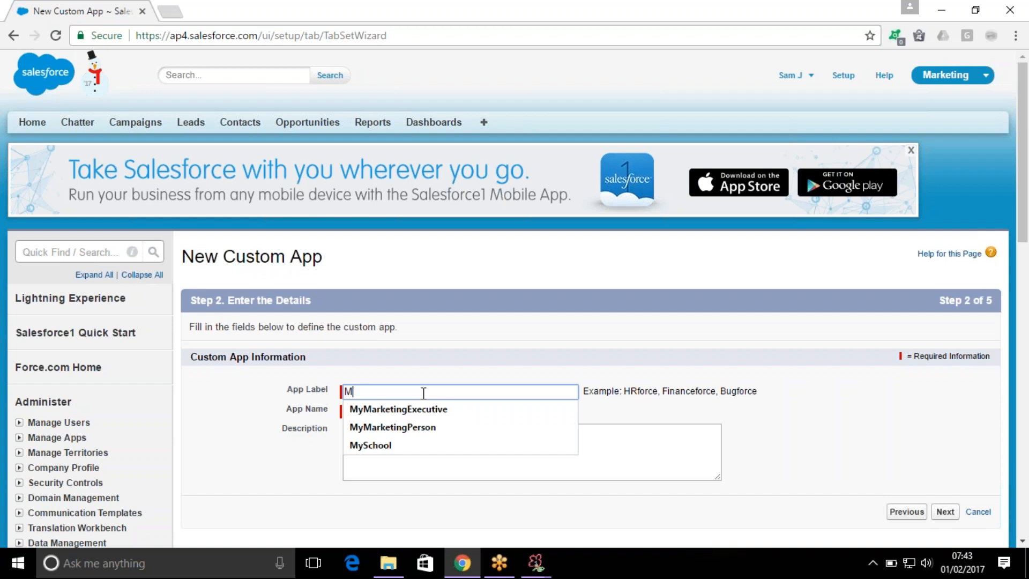
text(y Company)
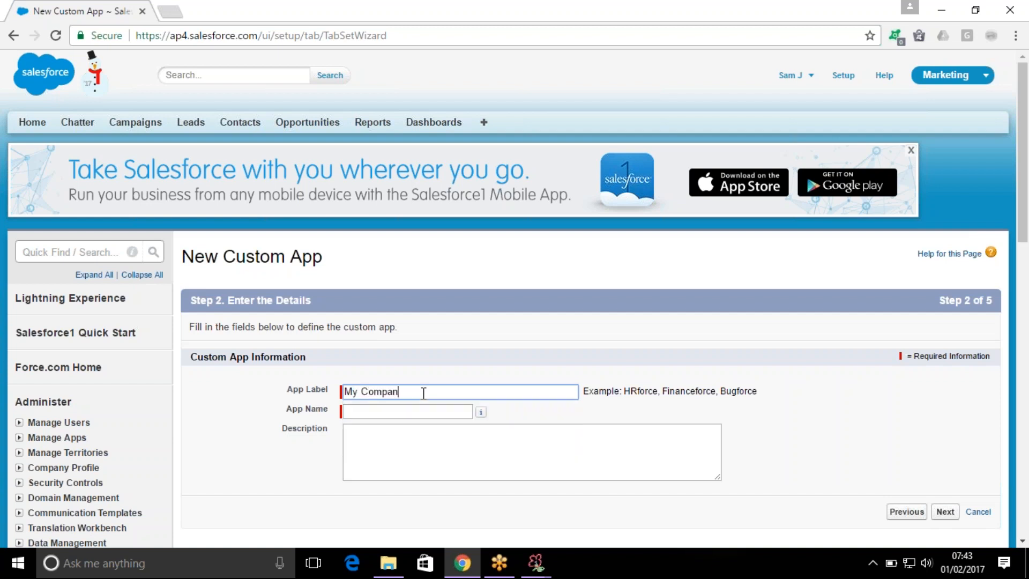
click(415, 411)
click(390, 450)
text(My Company)
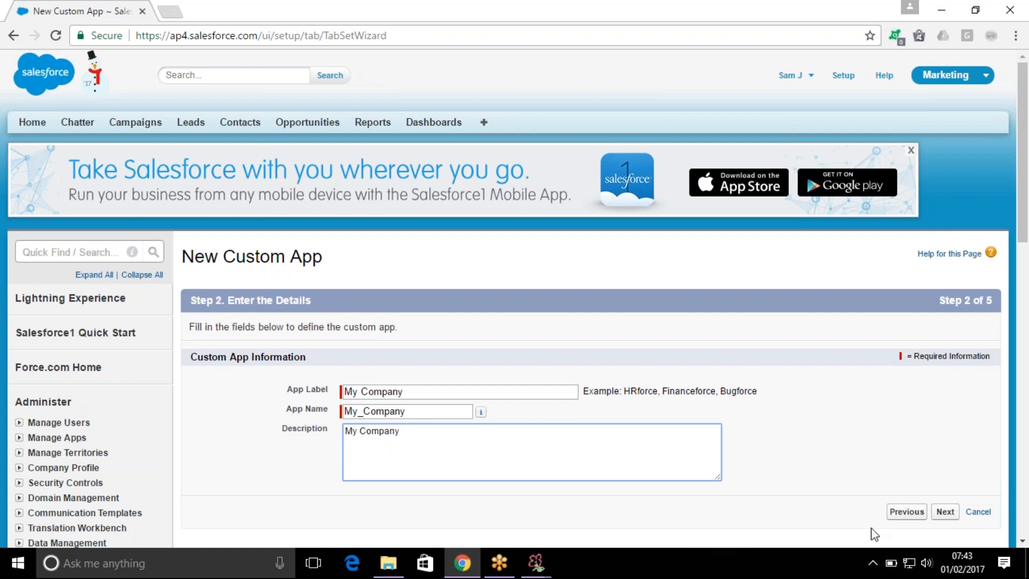
click(945, 512)
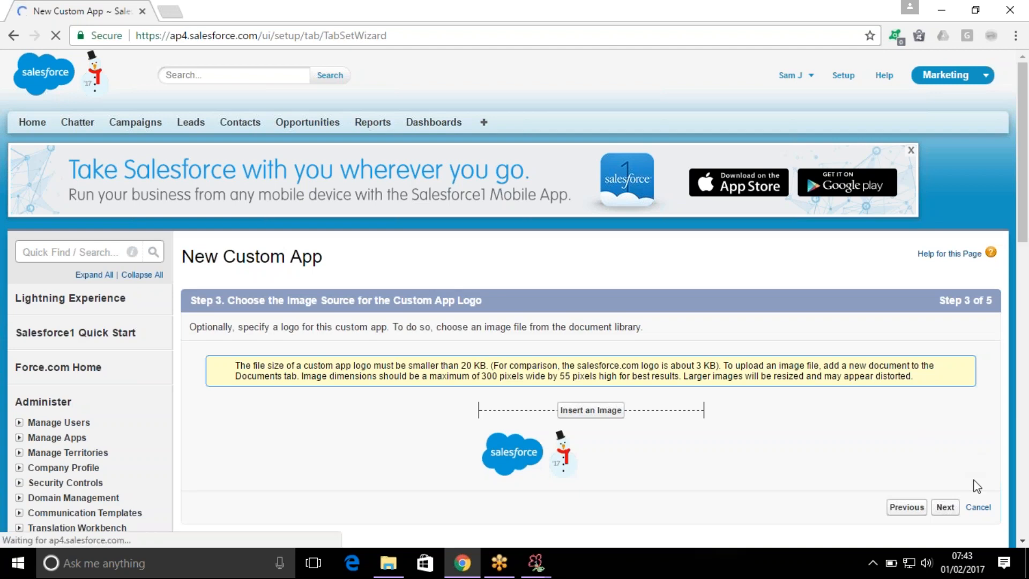
- Keep the default app logo and add the Employees tab to the app's selected tabs
scroll(900, 395, down, 1)
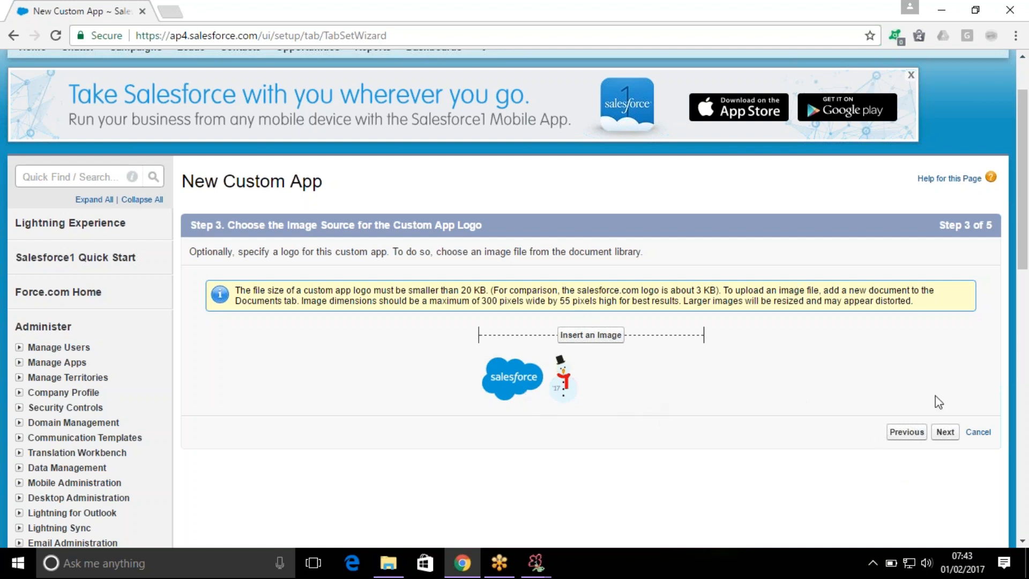
click(945, 432)
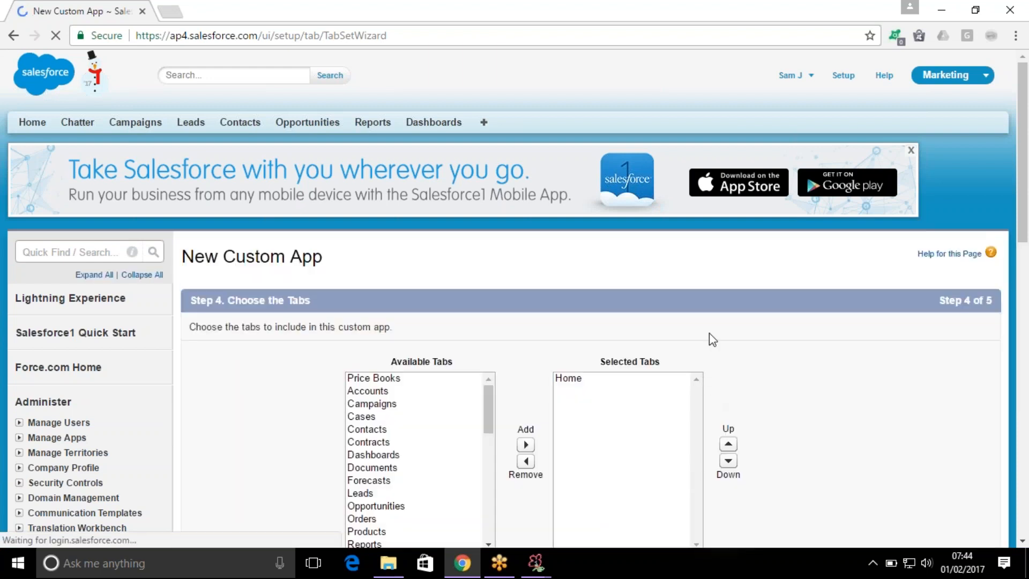
scroll(709, 332, down, 3)
drag(487, 242, 483, 417)
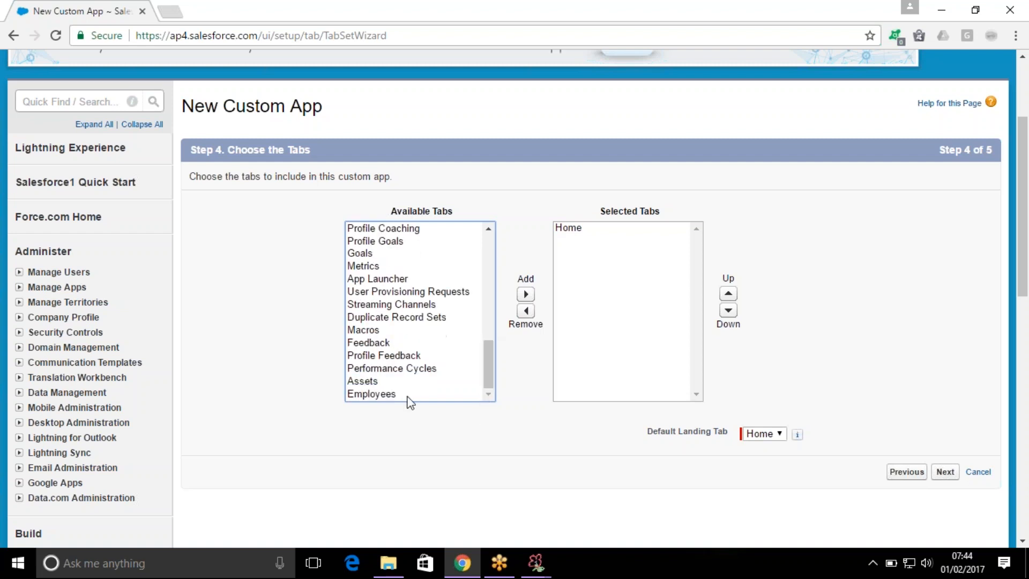
click(379, 394)
click(526, 293)
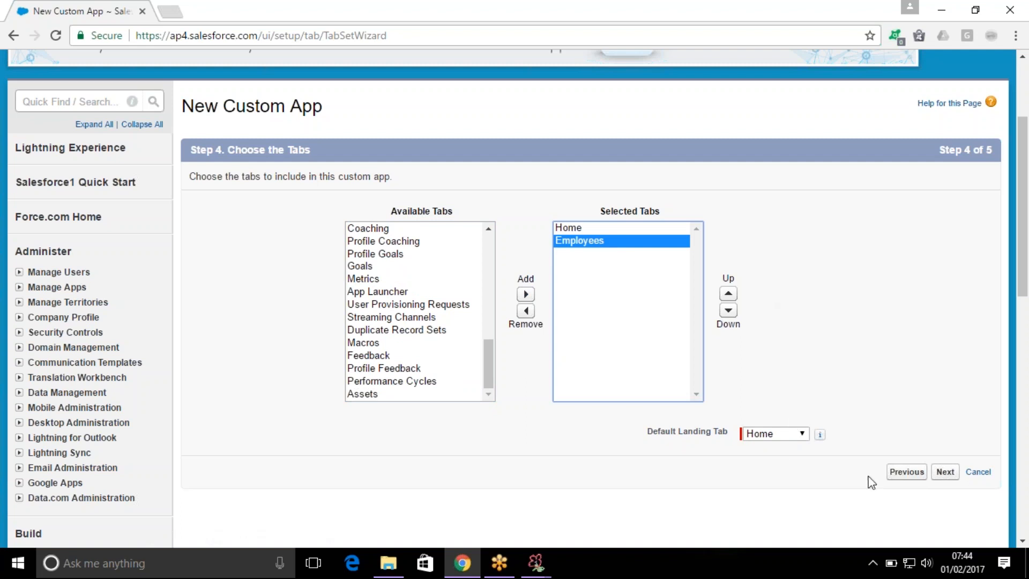
- Keep Home as the default landing tab and continue to the profile assignment
click(760, 437)
click(760, 446)
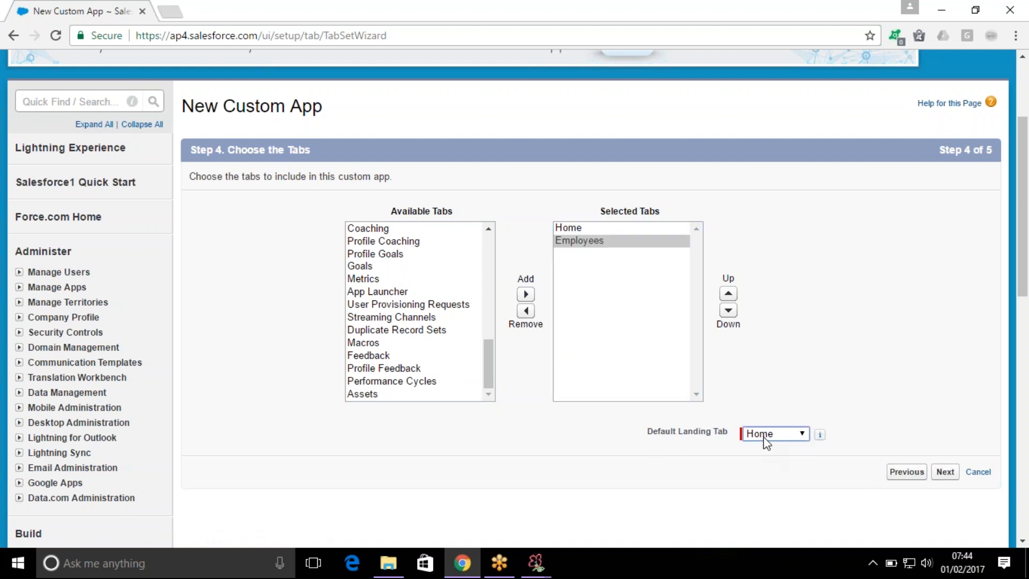
click(946, 472)
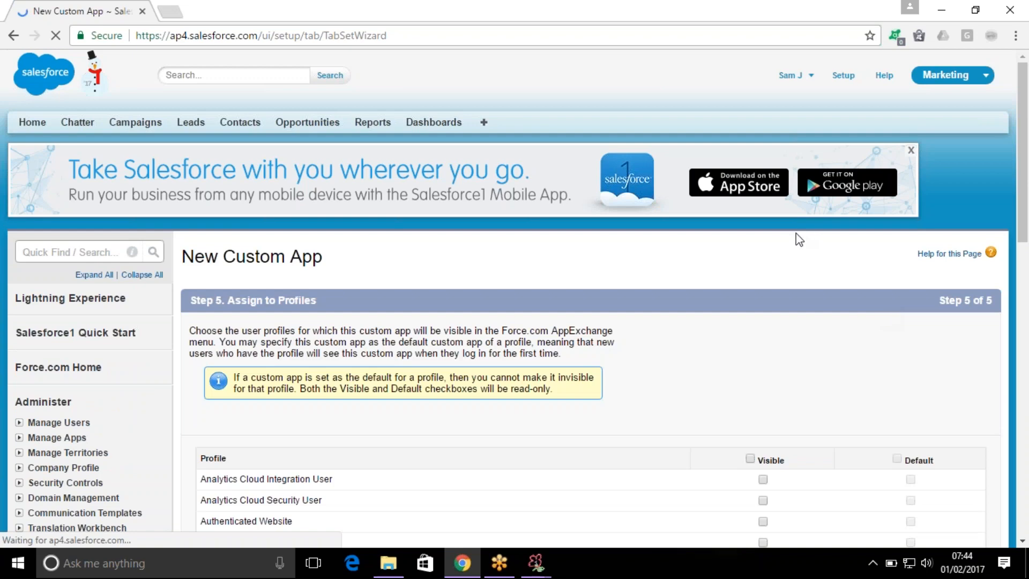
- Make the custom app visible to all profiles without setting it as default, and save it
scroll(796, 239, down, 3)
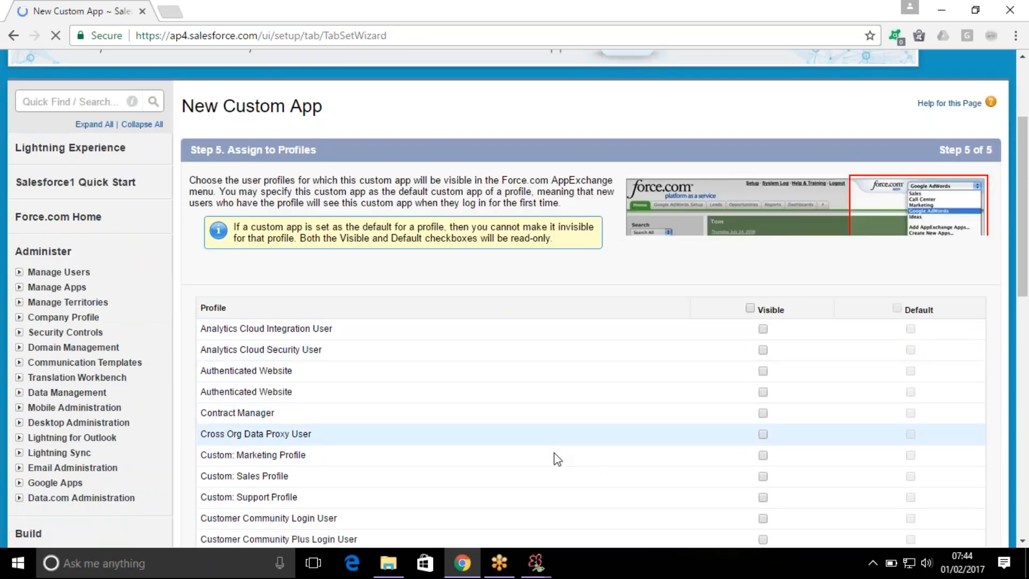
click(750, 308)
scroll(641, 378, down, 12)
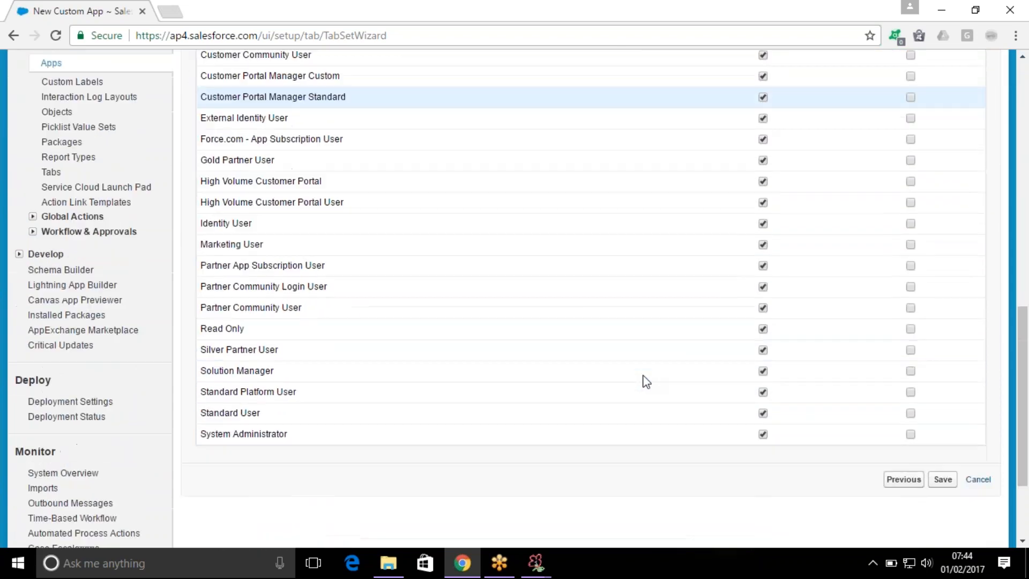
click(942, 347)
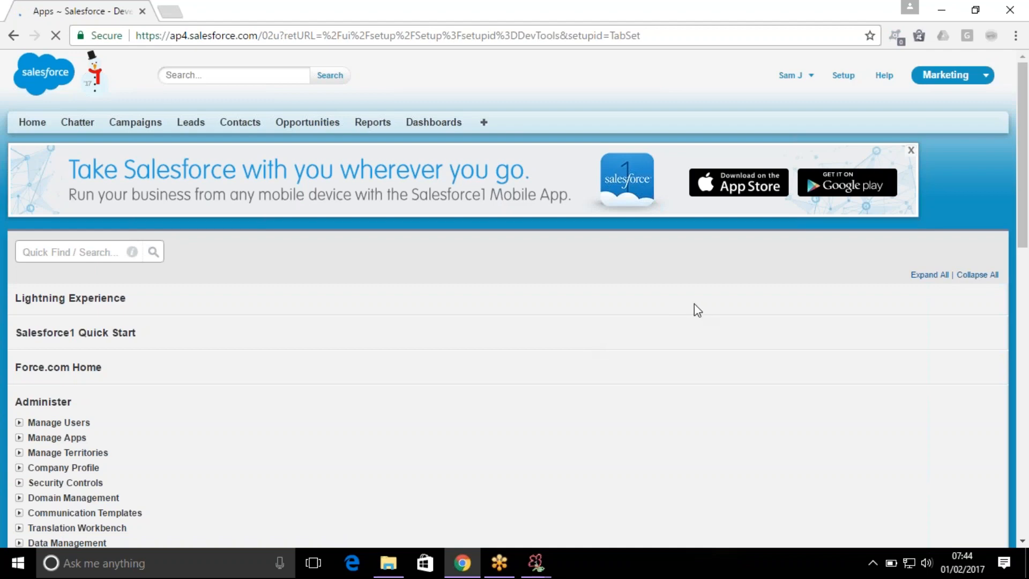
- Check the My Company entry in the Apps list and switch from Marketing to the My Company app
scroll(586, 251, down, 3)
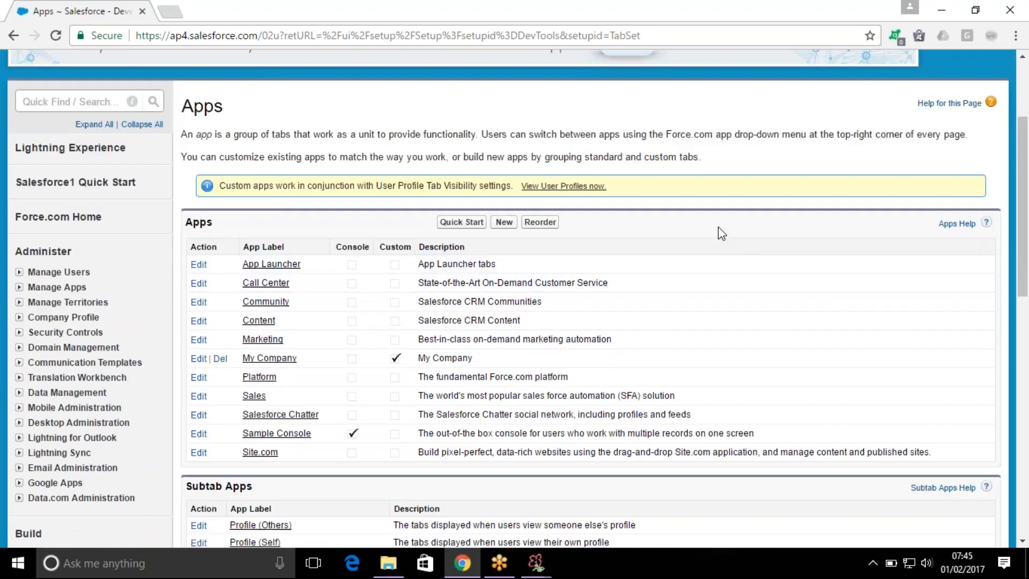
scroll(705, 236, down, 2)
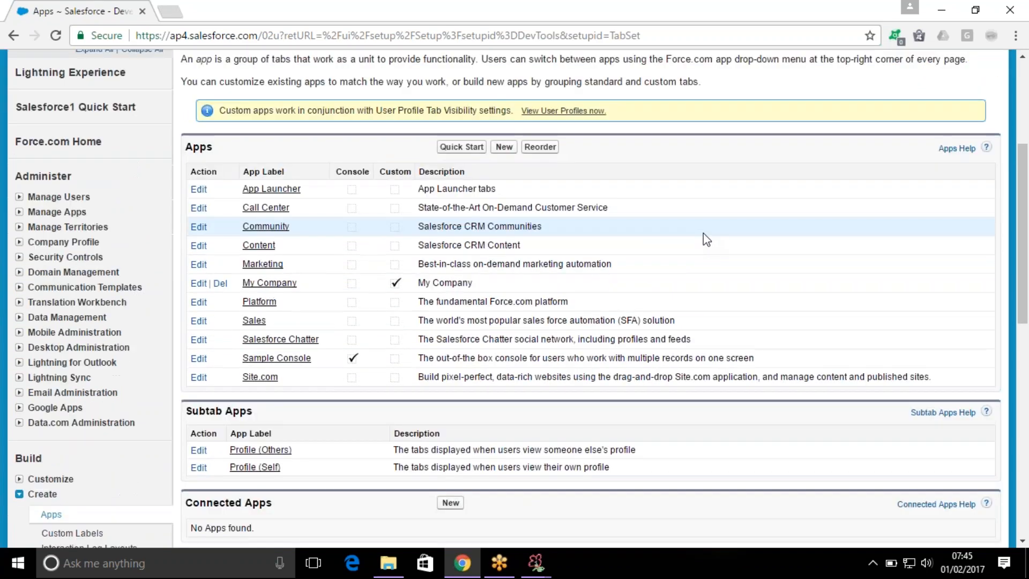
scroll(696, 252, up, 2)
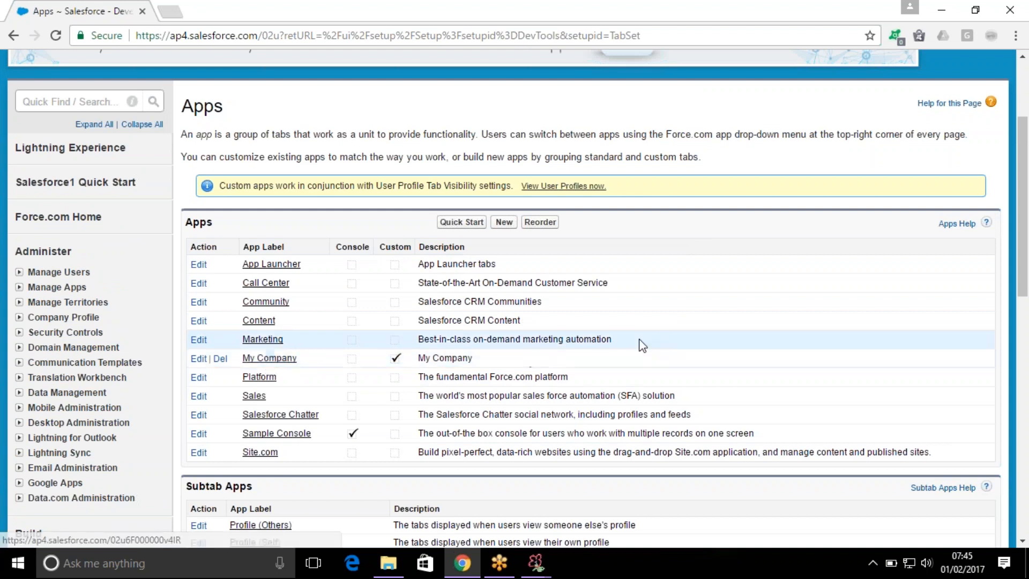
scroll(632, 335, up, 4)
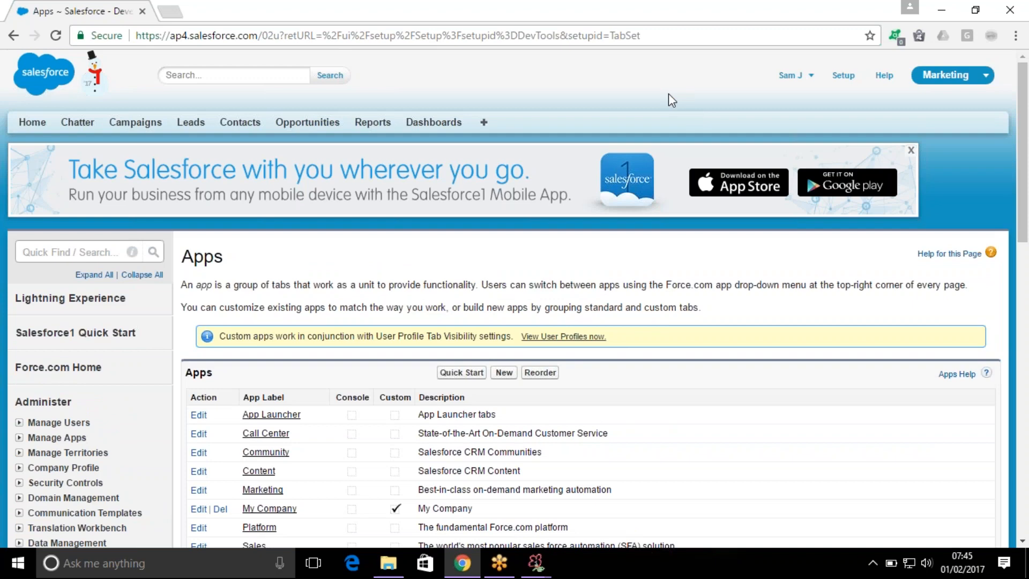
scroll(541, 169, down, 1)
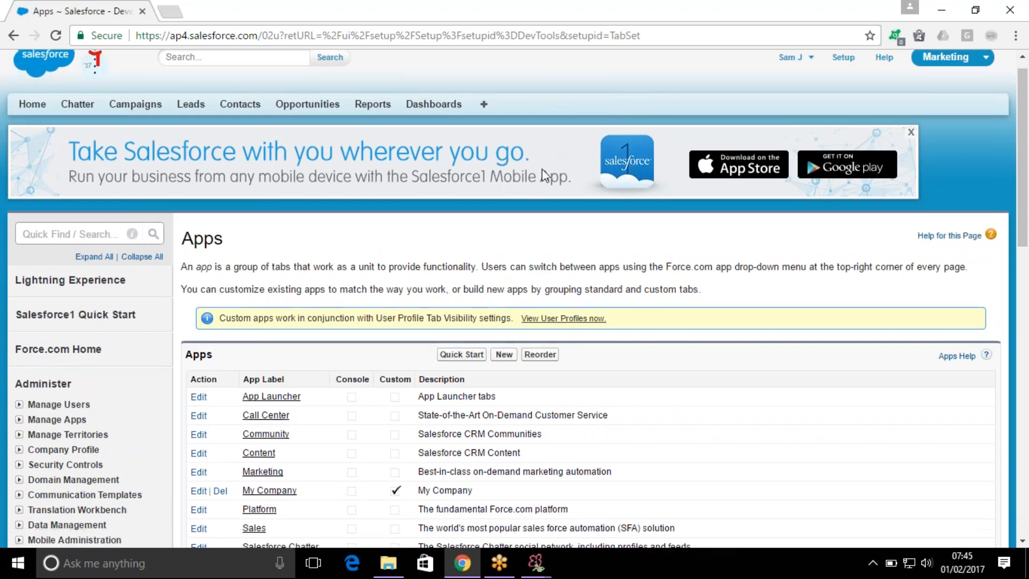
scroll(596, 141, up, 1)
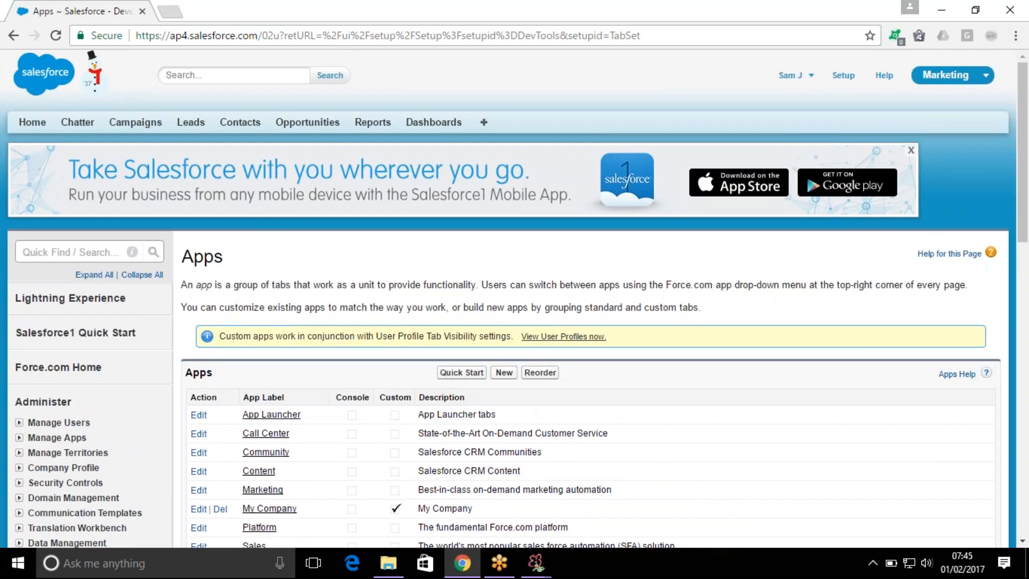
click(927, 79)
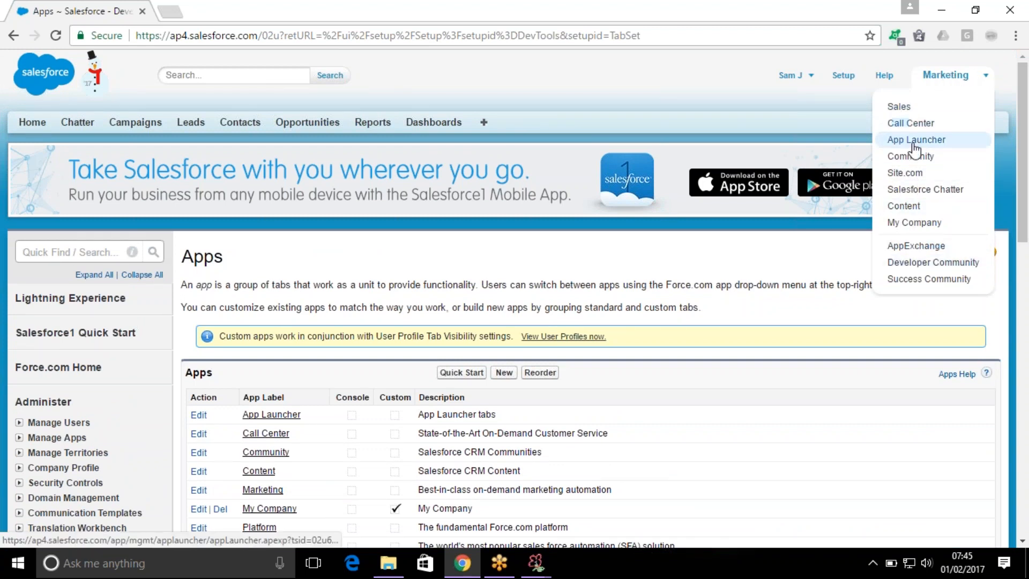
click(900, 225)
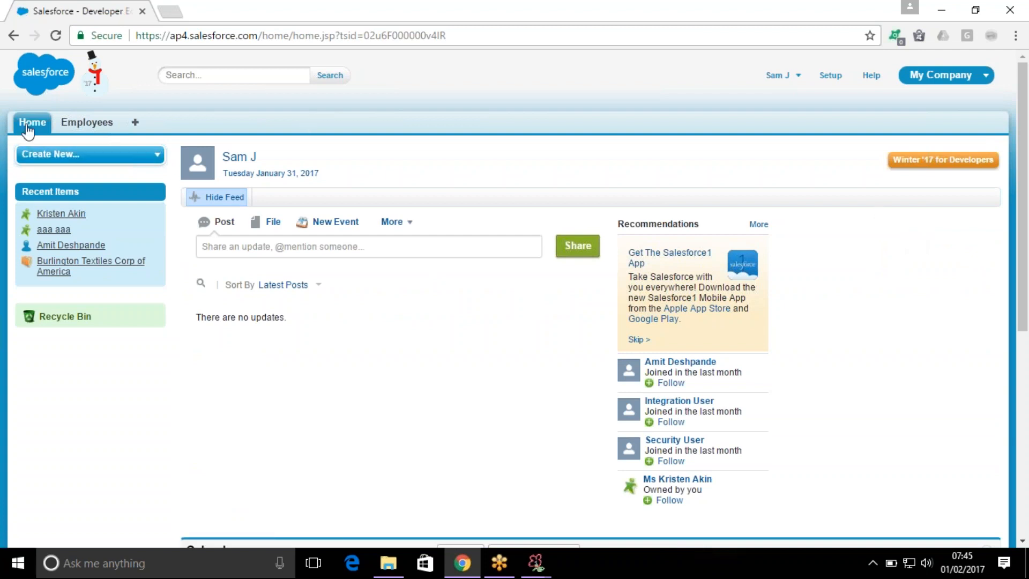
- Start a new employee record from the Employees tab and check the lab's required attributes on the SmoothDraw agenda board before returning to Chrome
click(87, 122)
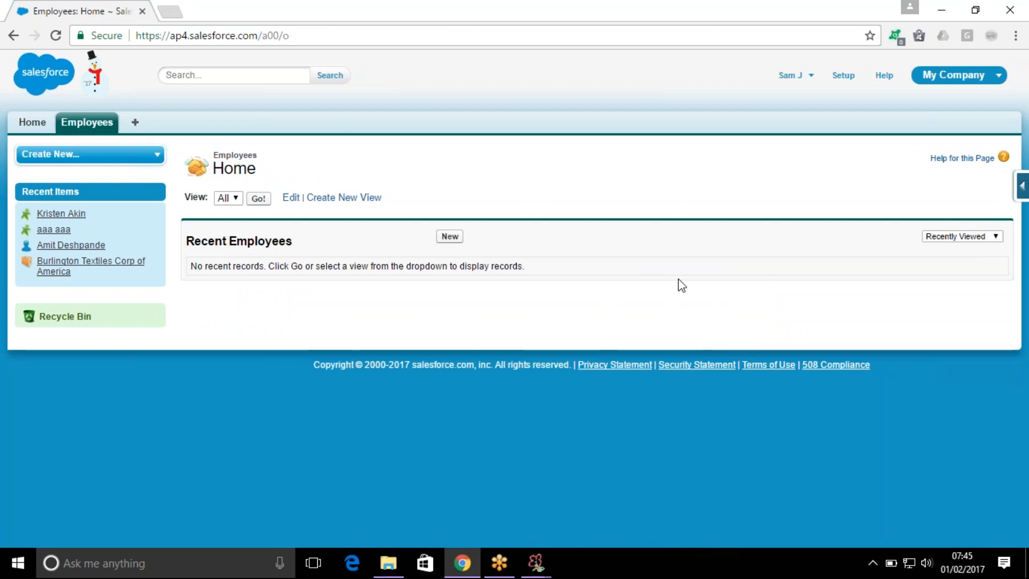
click(450, 237)
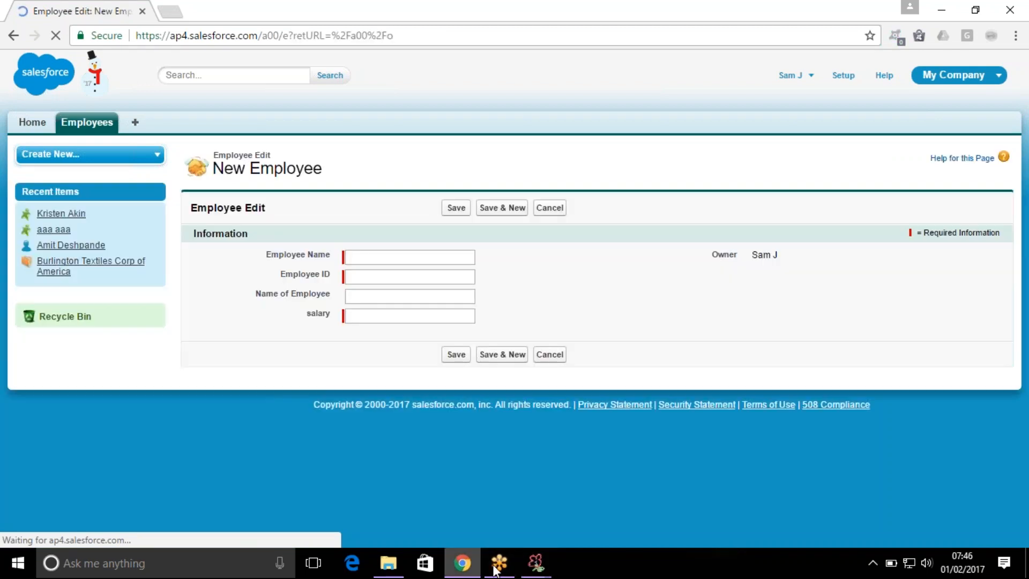
mouse_move(550, 562)
click(453, 501)
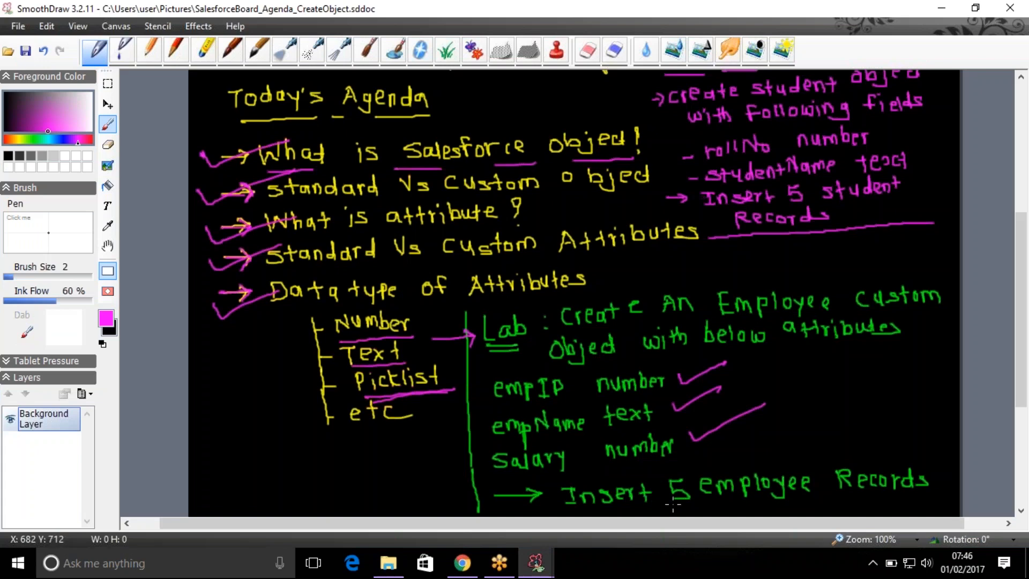
click(462, 561)
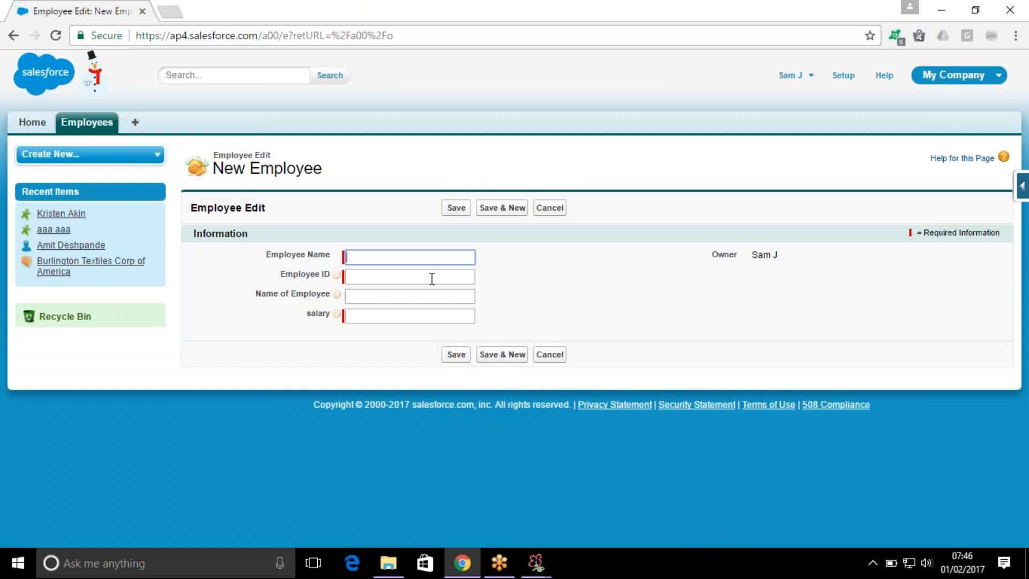
- Enter the employee's name as Employee Name and fill in the Employee ID of the new record
text(Amit R)
click(381, 278)
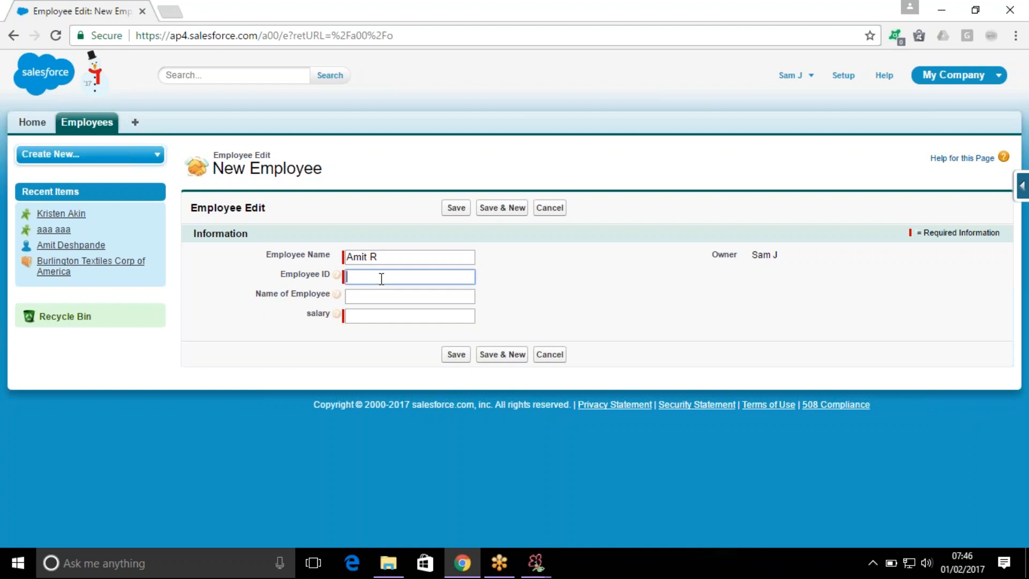
text(1001)
click(375, 292)
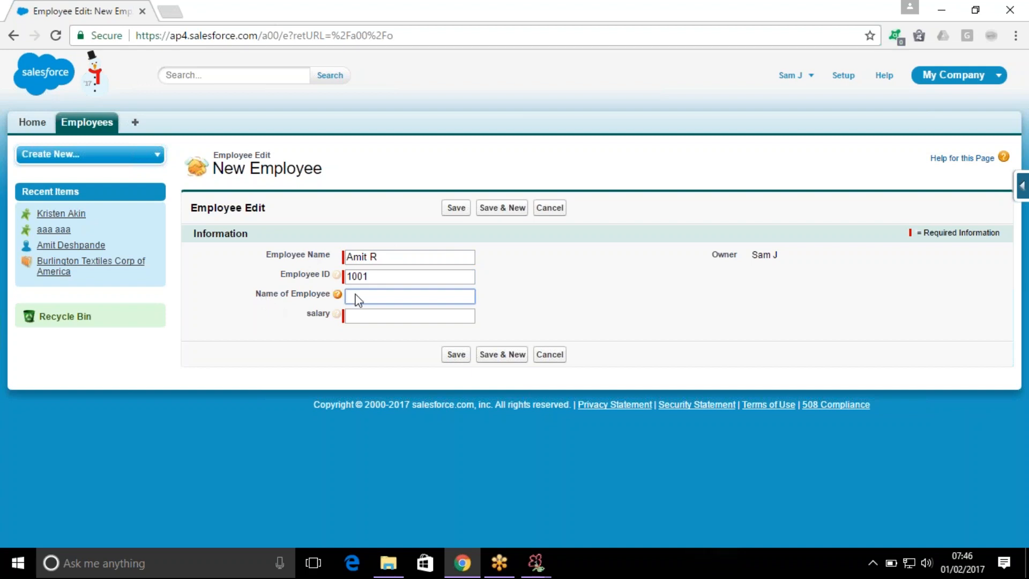
- Replace the Employee Name entry with the record code A0001
drag(378, 258, 346, 258)
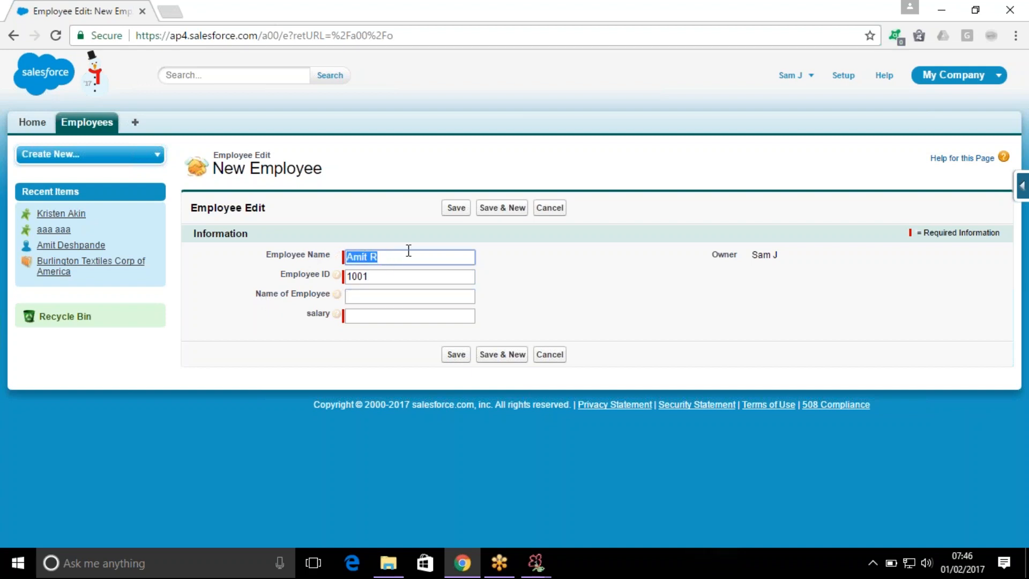
key(BackSpace)
text(A)
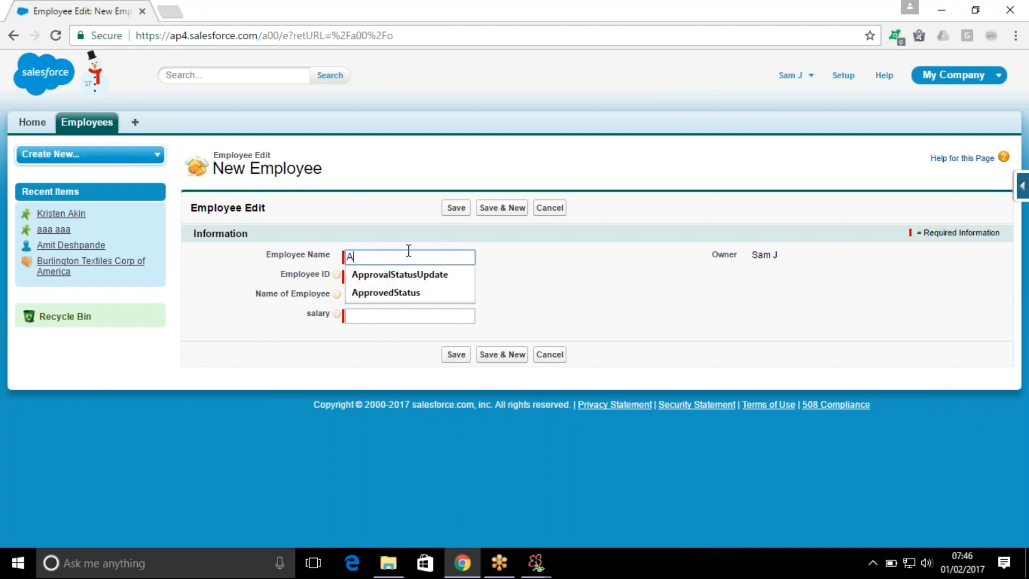
text(0001)
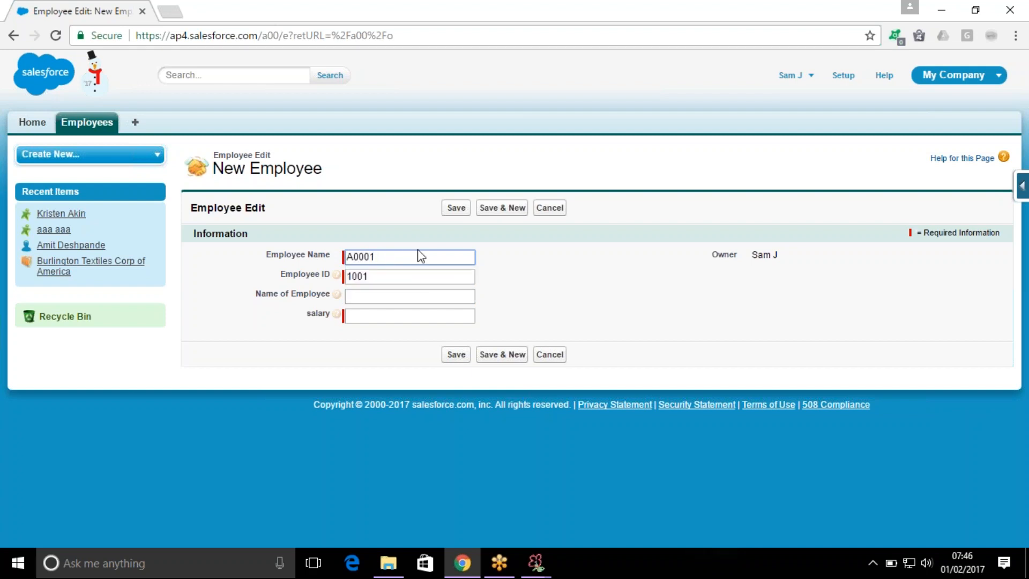
- Fill in the employee's name and a salary of 10000 for record A0001, then save it and start another record
click(378, 296)
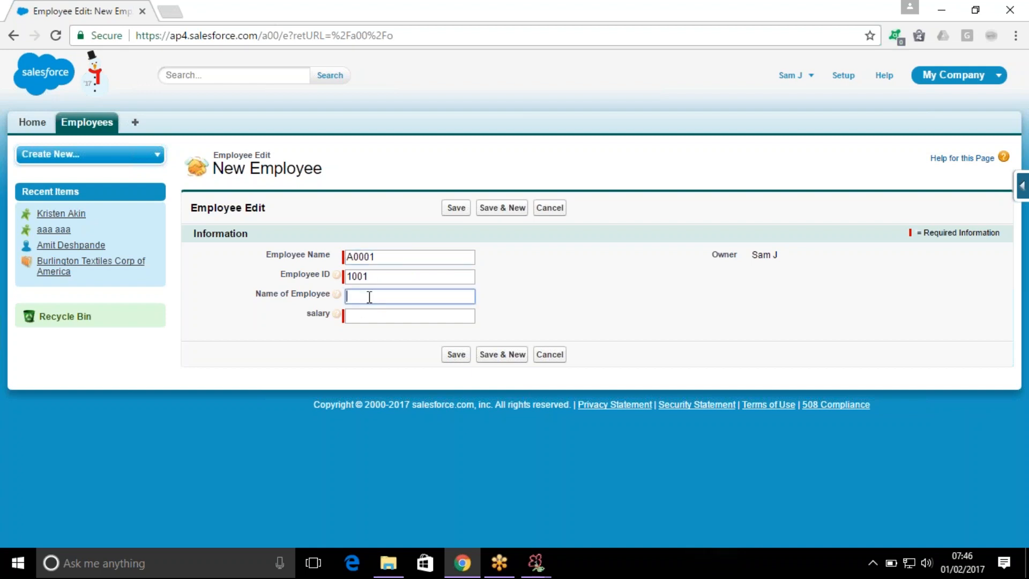
text(Amit R)
click(368, 320)
text(10000)
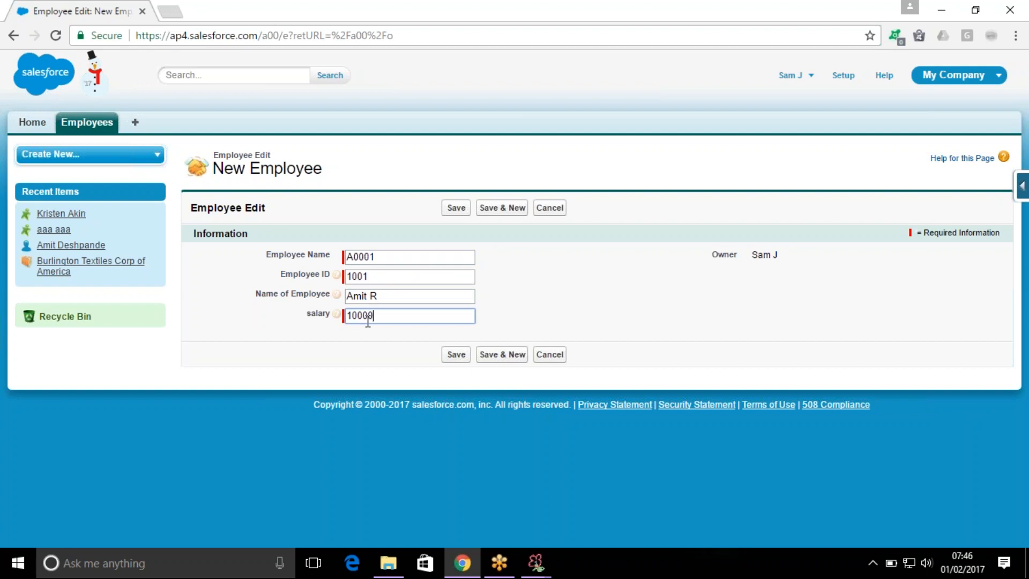
click(503, 360)
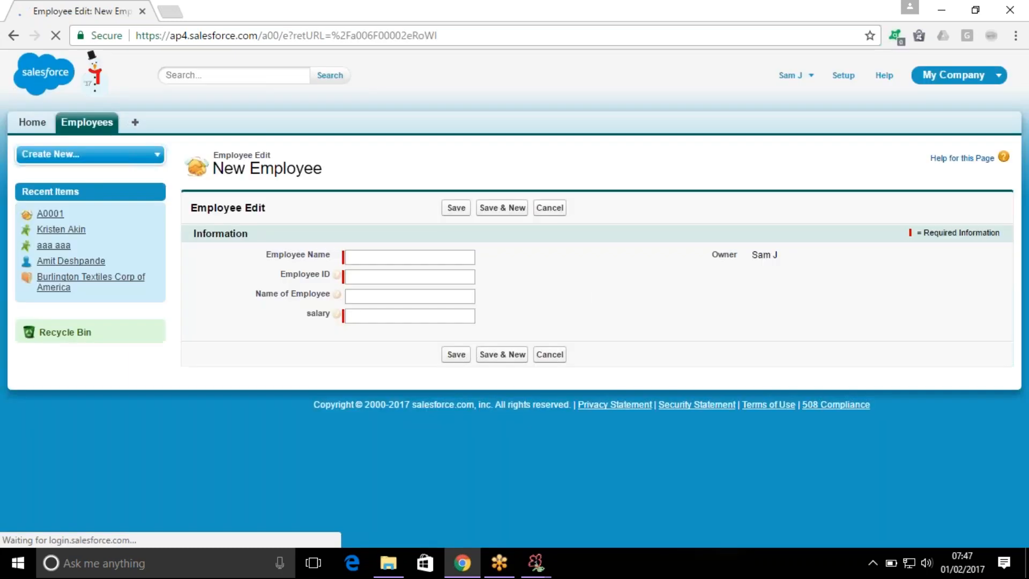
- Set the new record's Employee Name to A0002 and fill in its Employee ID
click(356, 259)
text(A)
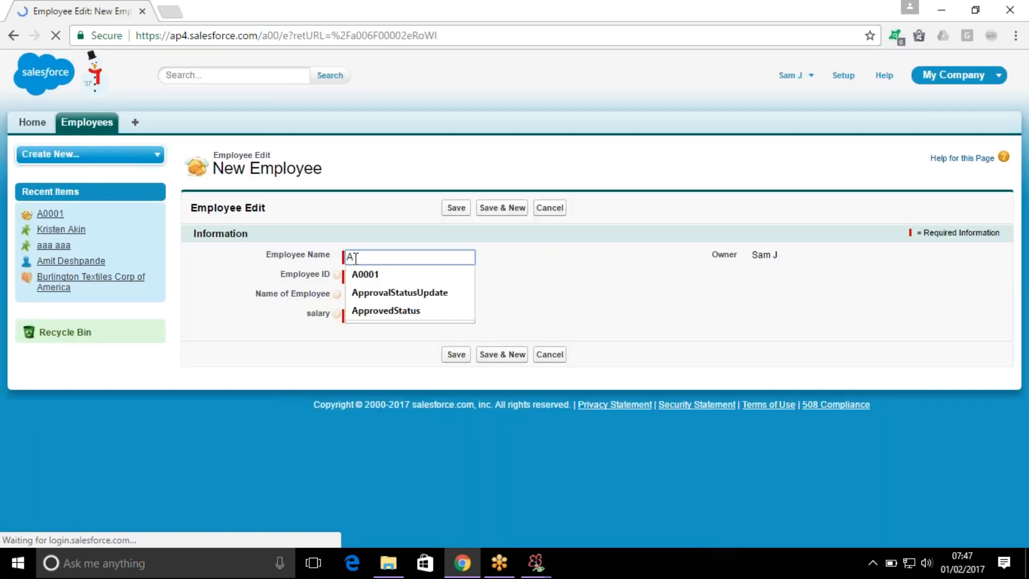
text(0002)
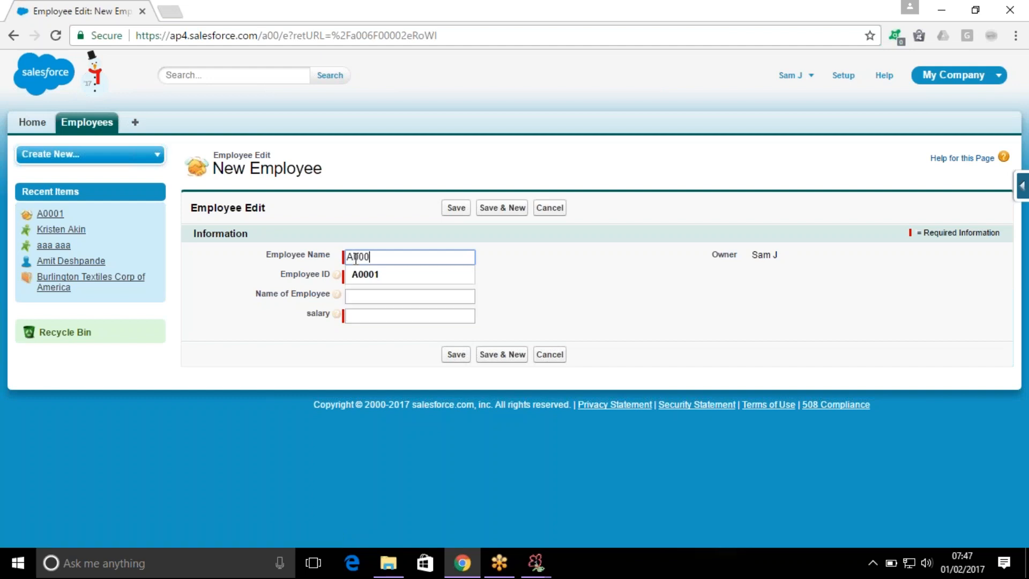
click(364, 274)
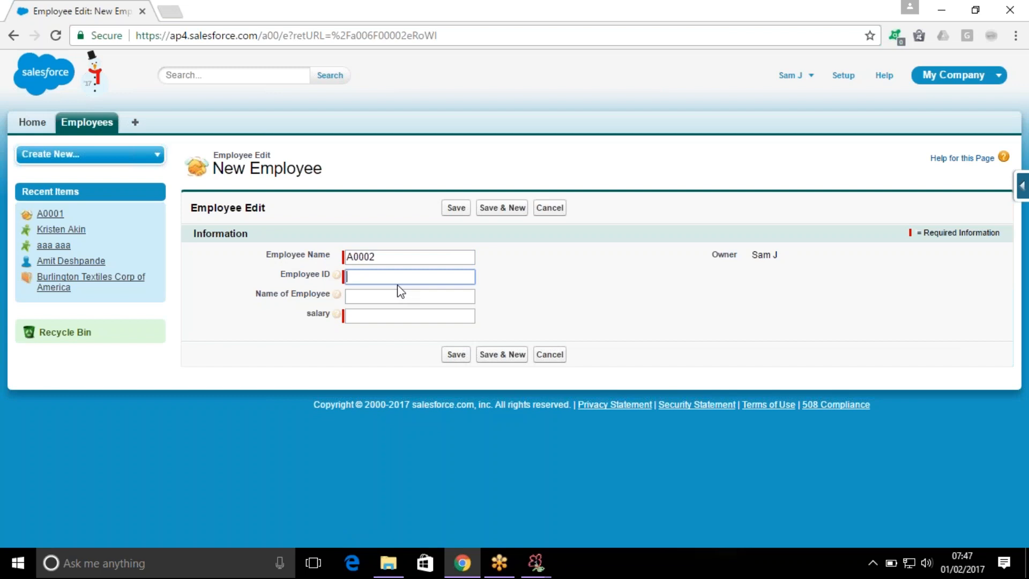
text(1002)
- Fill in the employee's name and a salary of 24000 for record A0002, then save it and start another record
click(396, 298)
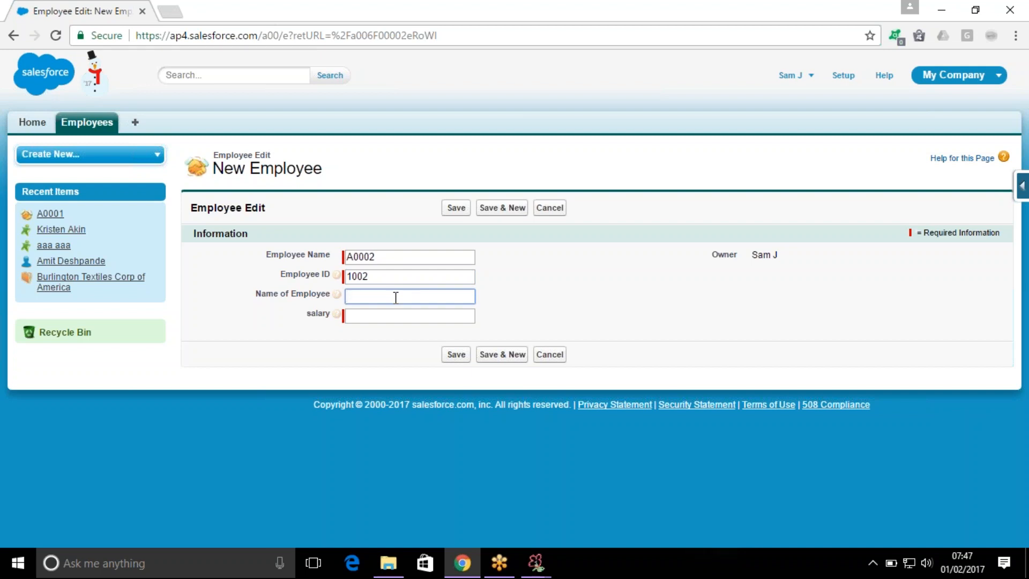
text(Piyush C)
click(396, 315)
text(24000)
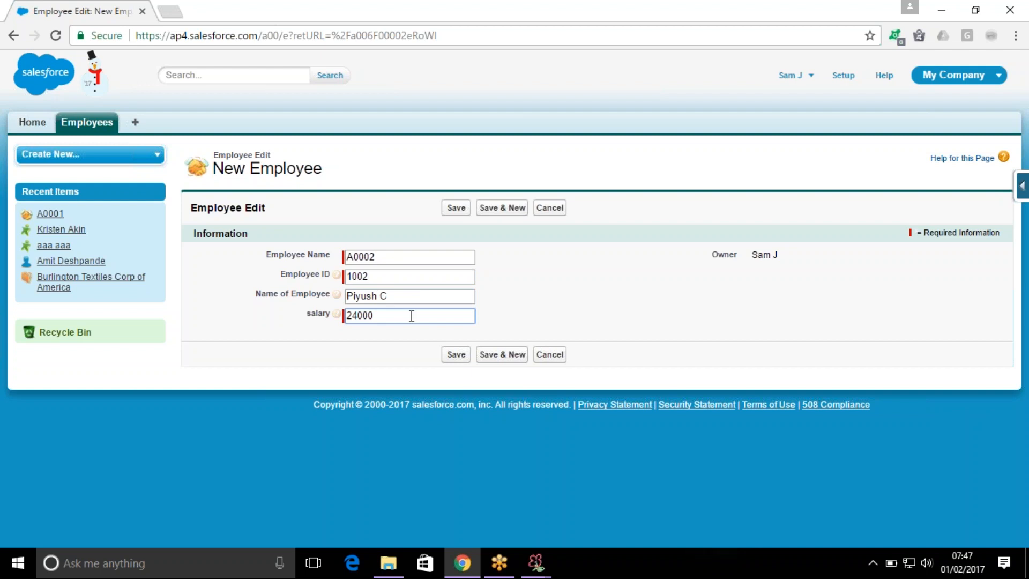
click(506, 354)
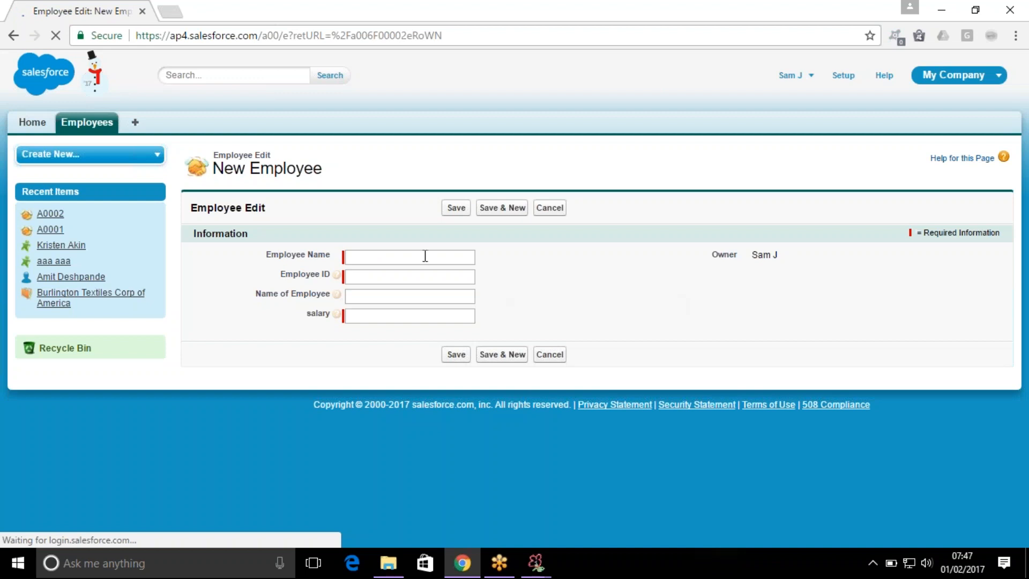
- Set the new record's Employee Name to A0003 and fill in its Employee ID
click(425, 256)
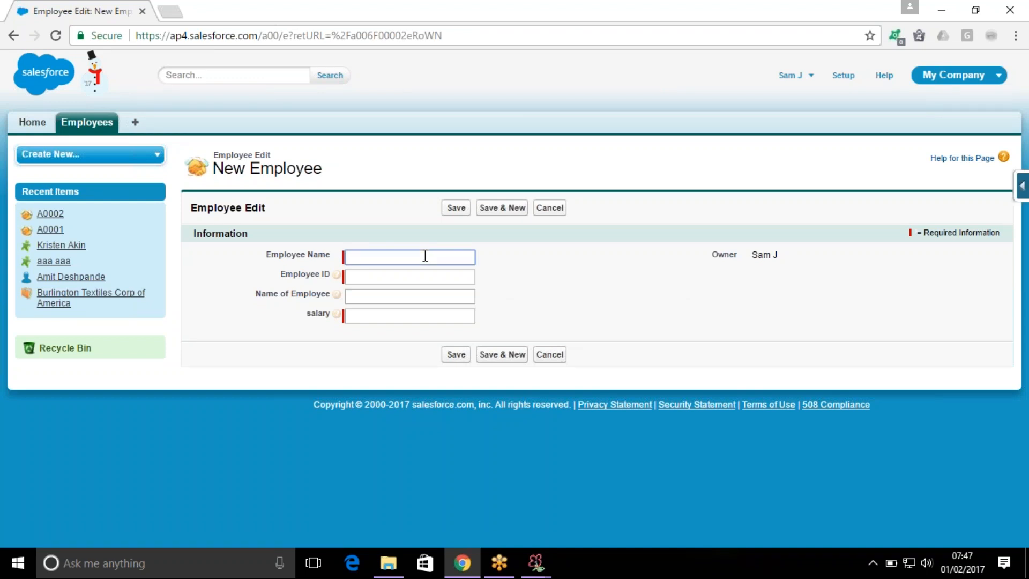
text(/a000)
key(BackSpace)
key(BackSpace)
key(BackSpace)
key(BackSpace)
key(BackSpace)
text(A)
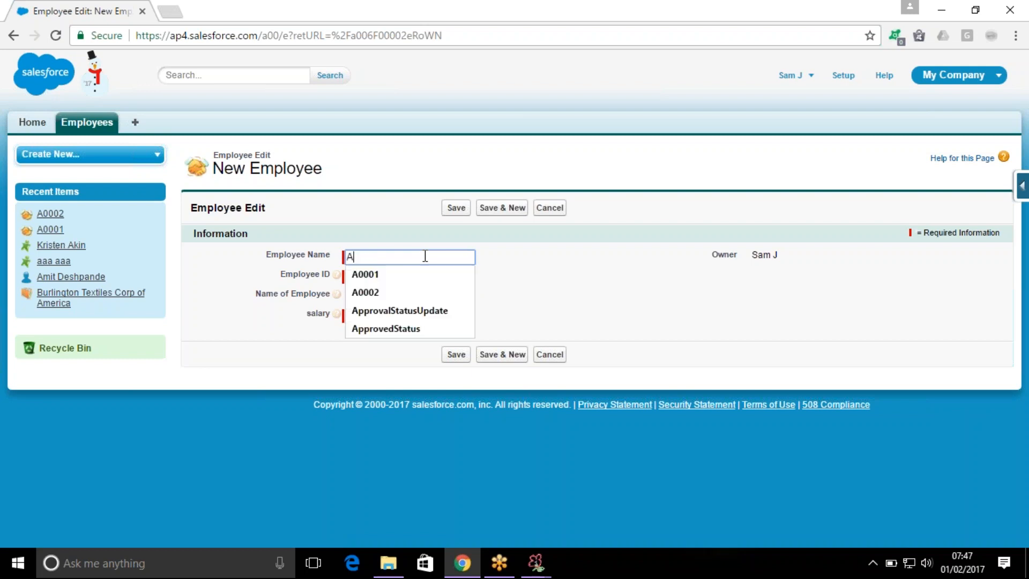
text(000)
text(3)
click(393, 271)
text(1003)
- Fill in the employee's name and a salary of 30000 for record A0003, then save it and start another record
click(374, 295)
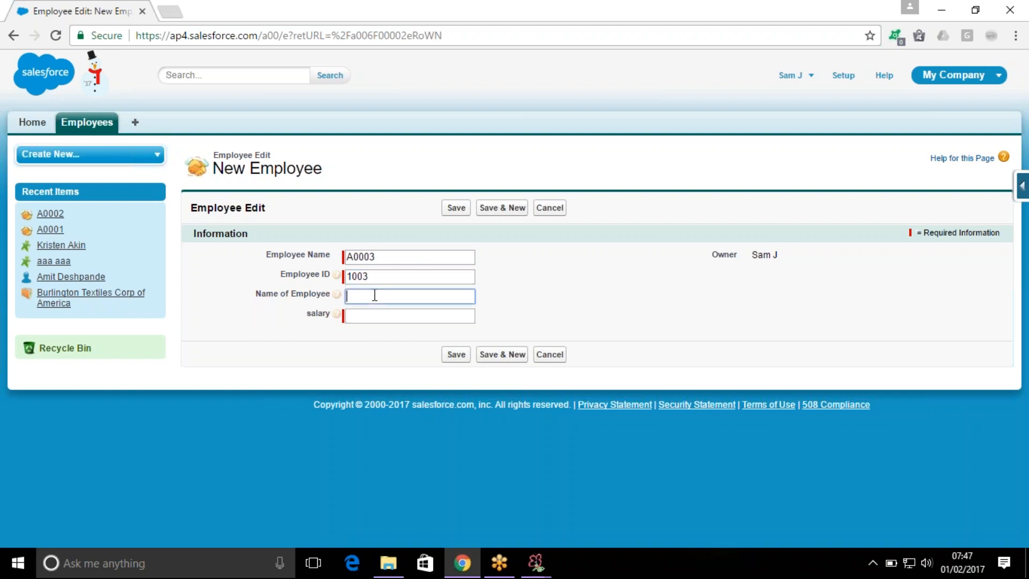
text(Shital C)
click(391, 317)
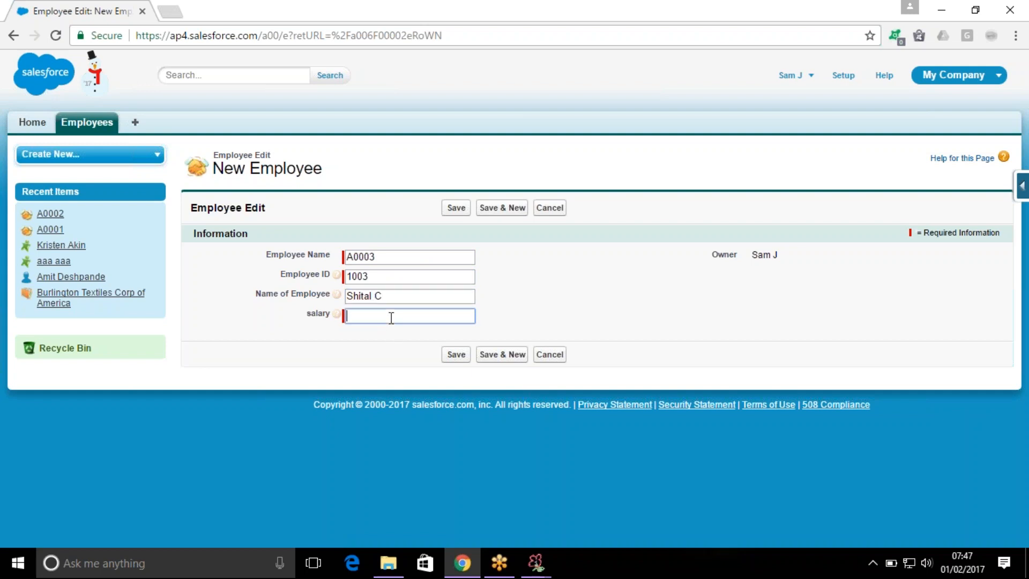
text(30000)
click(502, 354)
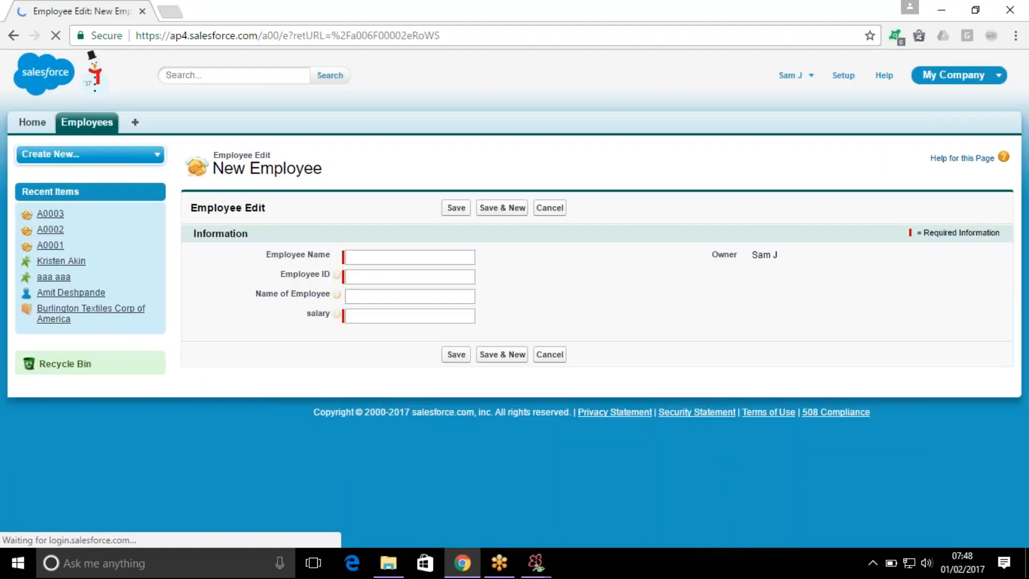
- Set the new record's Employee Name to A0004 and fill in its Employee ID
click(404, 260)
text(A)
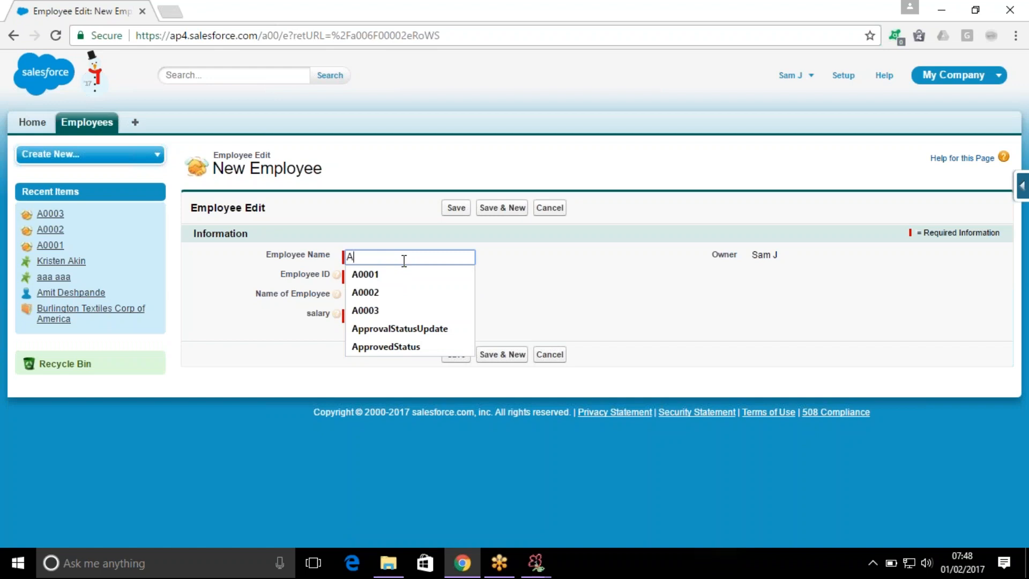
text(0004)
click(401, 278)
text(100)
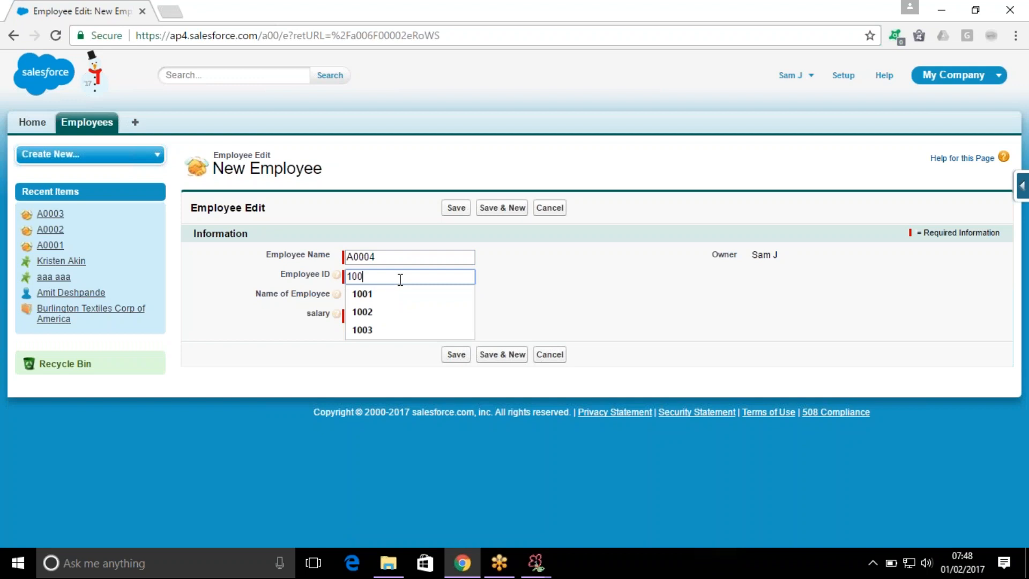
text(4)
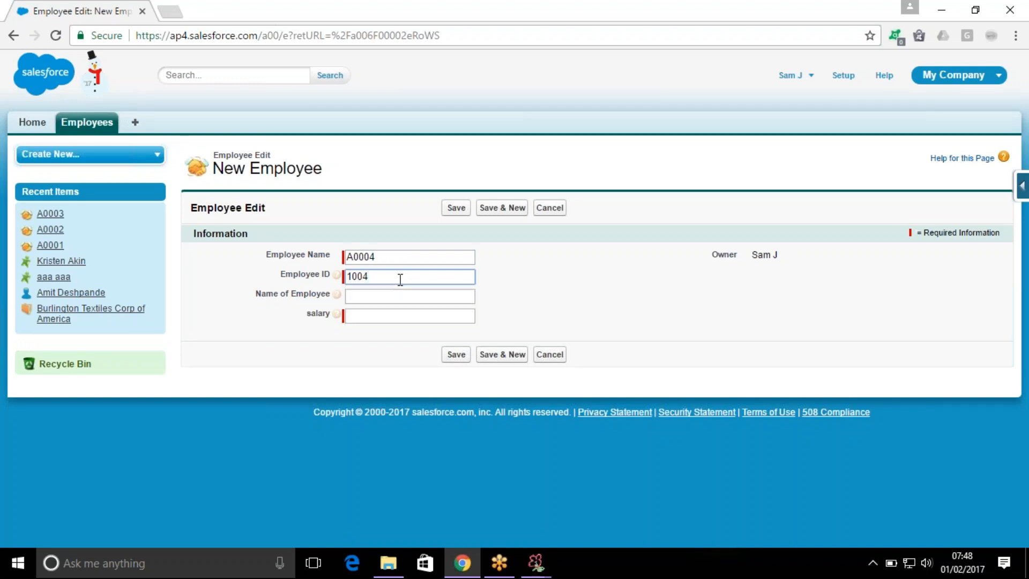
- Fill in the employee's name and salary for record A0004, then save it and start another record
click(400, 295)
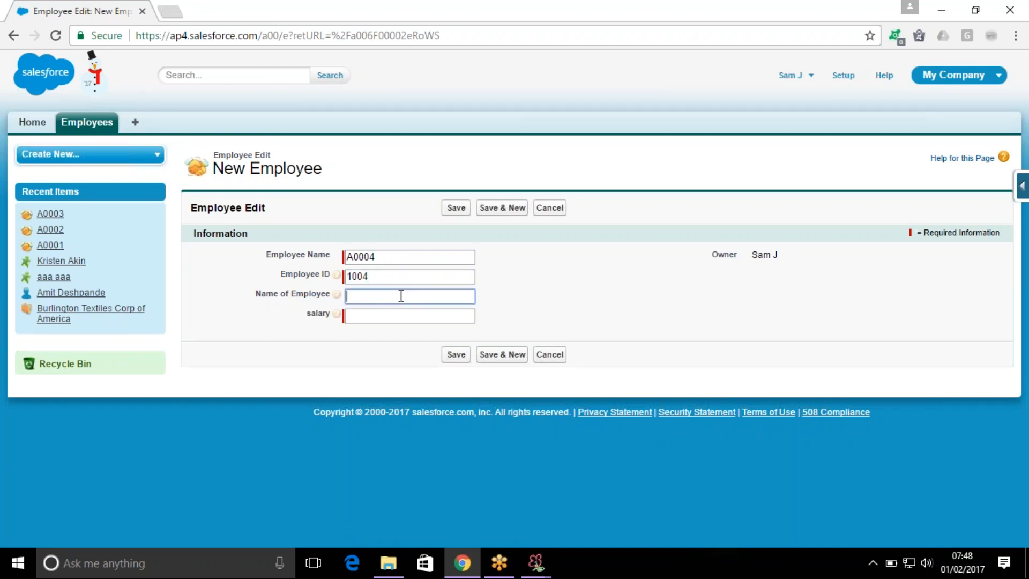
text(Geeta P)
click(391, 313)
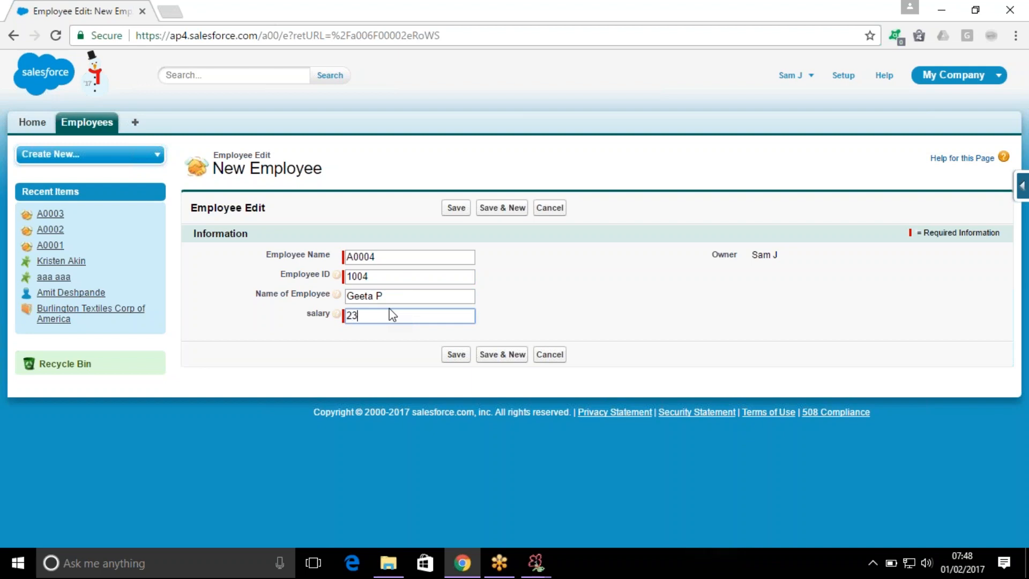
click(503, 356)
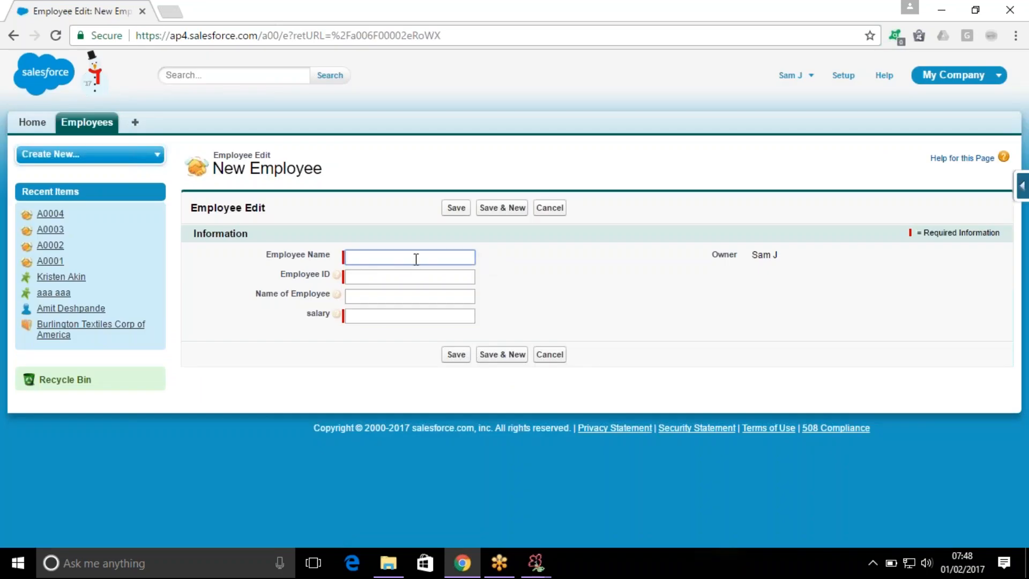
- Set the new record's Employee Name to A0005 and fill in its Employee ID
text(A0004)
key(Down)
key(Return)
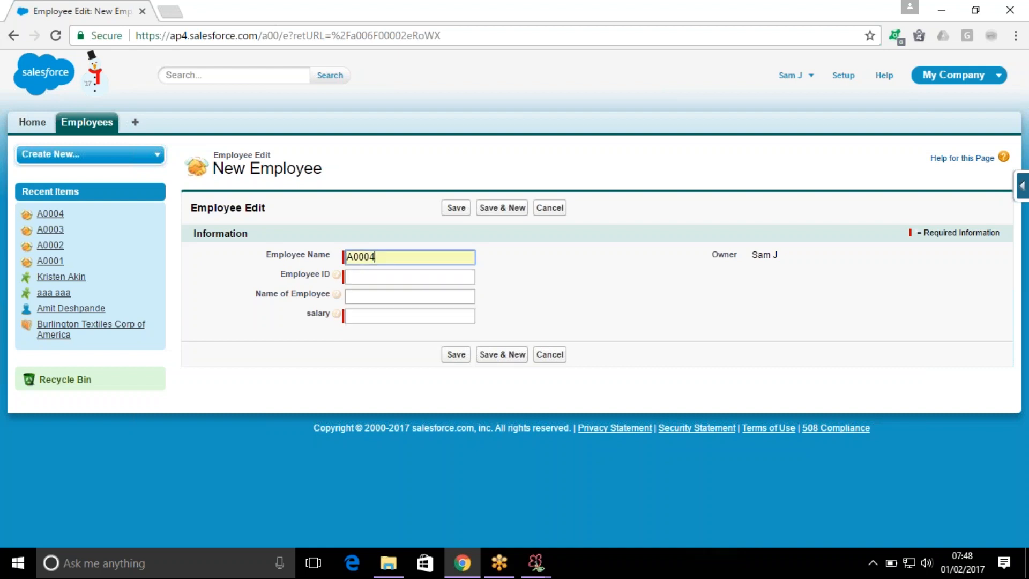
click(376, 276)
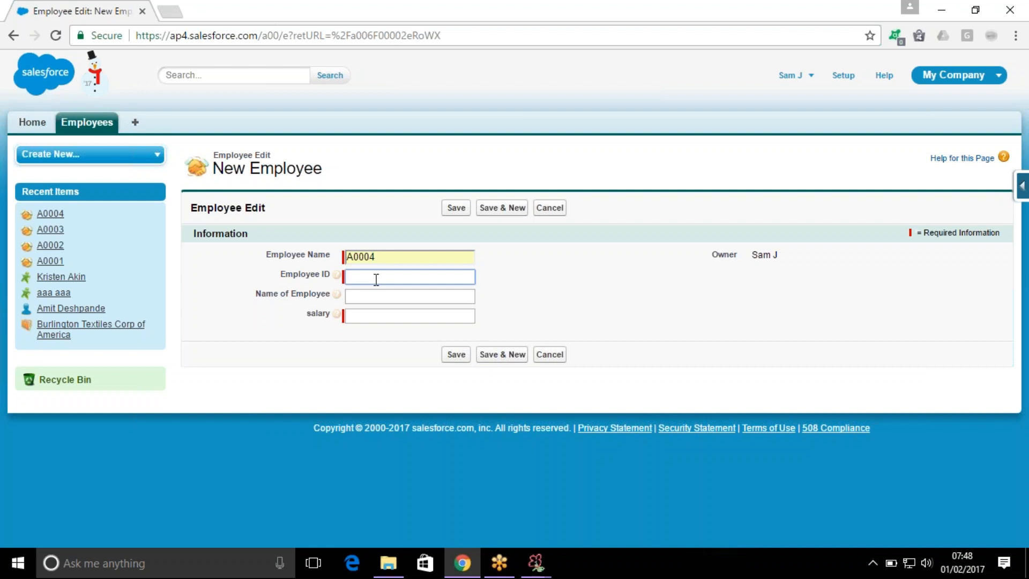
text(1)
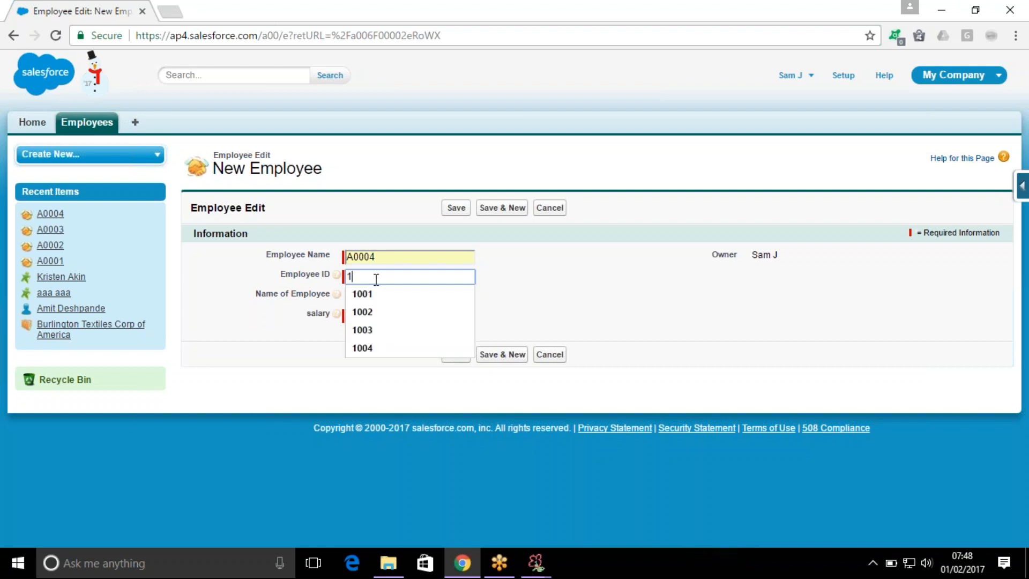
text(004)
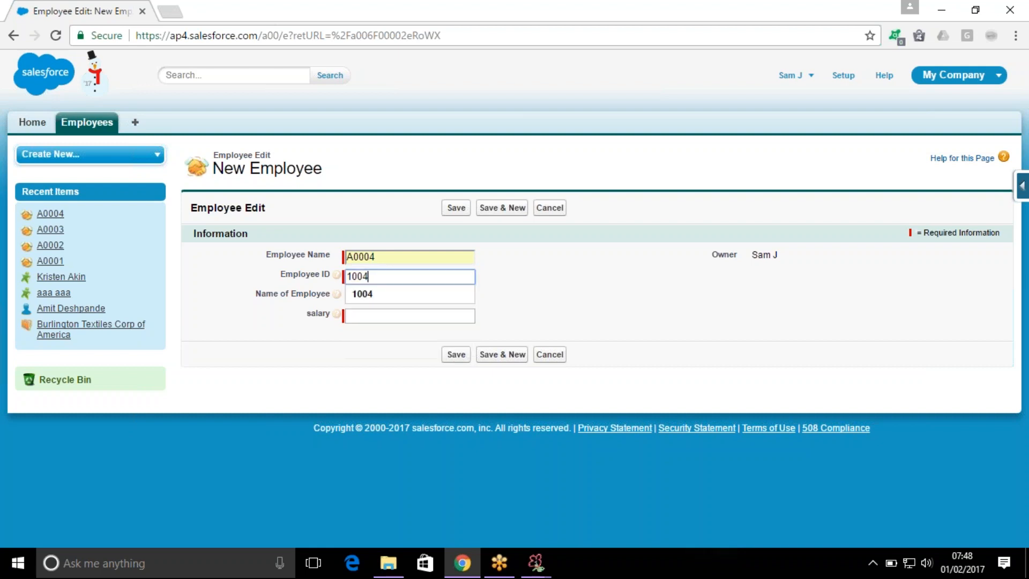
key(BackSpace)
text(5)
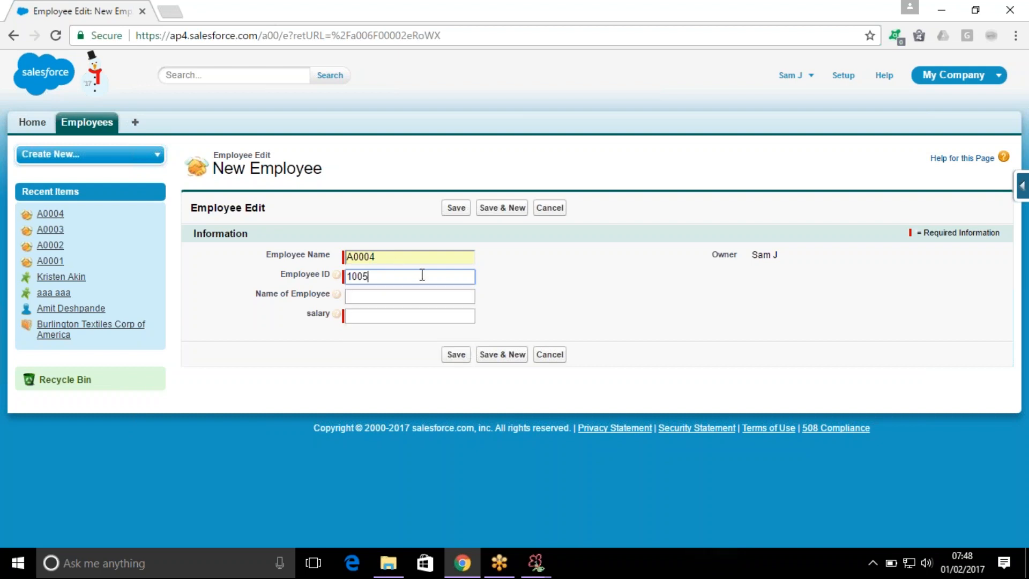
click(414, 259)
key(BackSpace)
text(5)
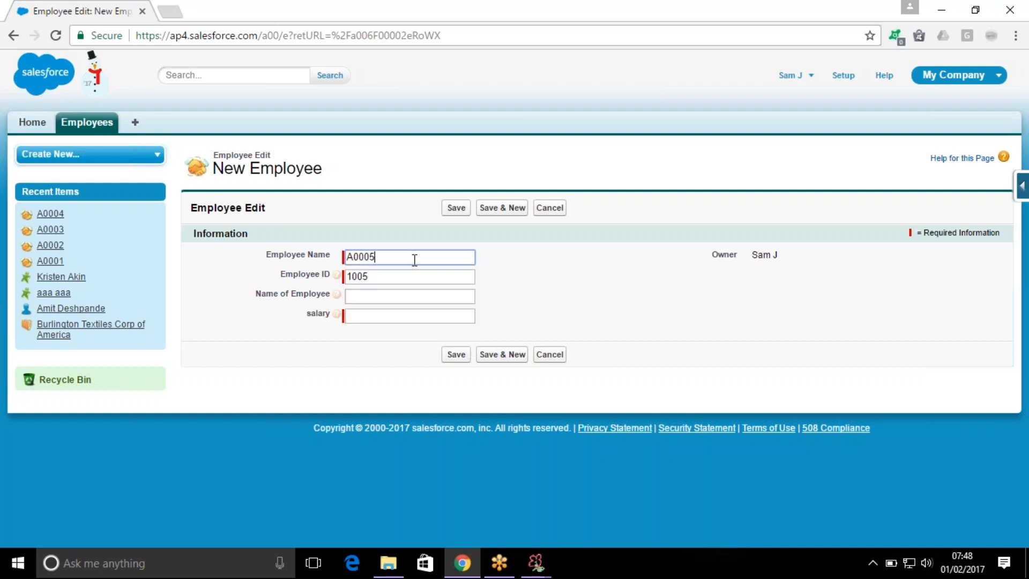
- Fill in the employee's name and a salary of 50000 for record A0005, then save the record
click(377, 291)
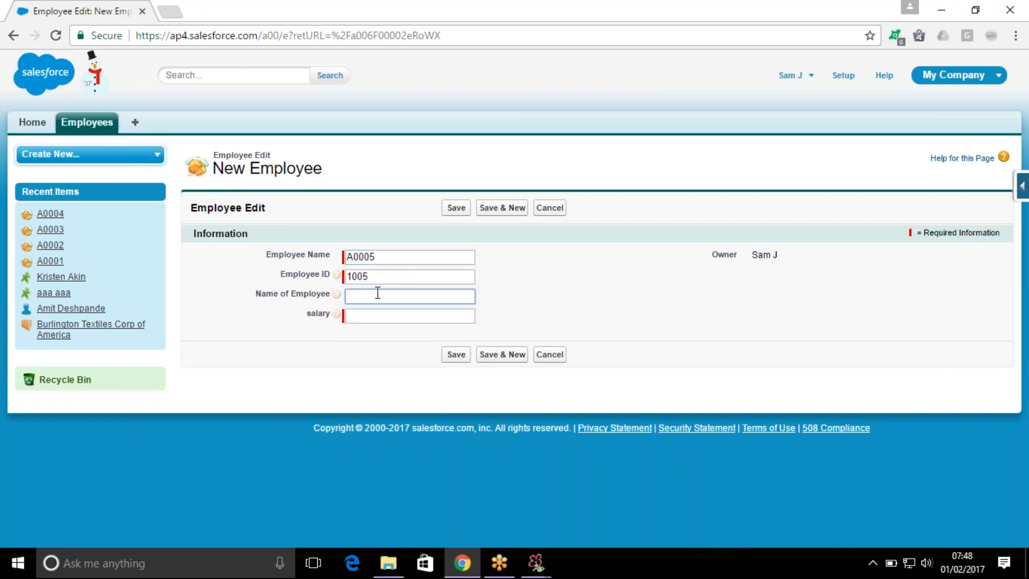
text(Manipal S)
click(399, 312)
text(50000)
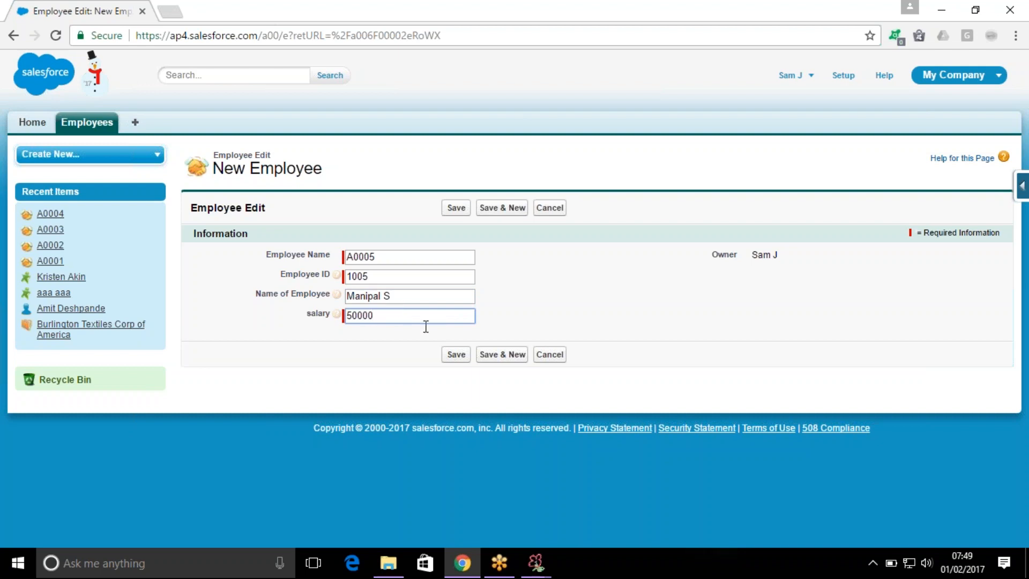
click(454, 356)
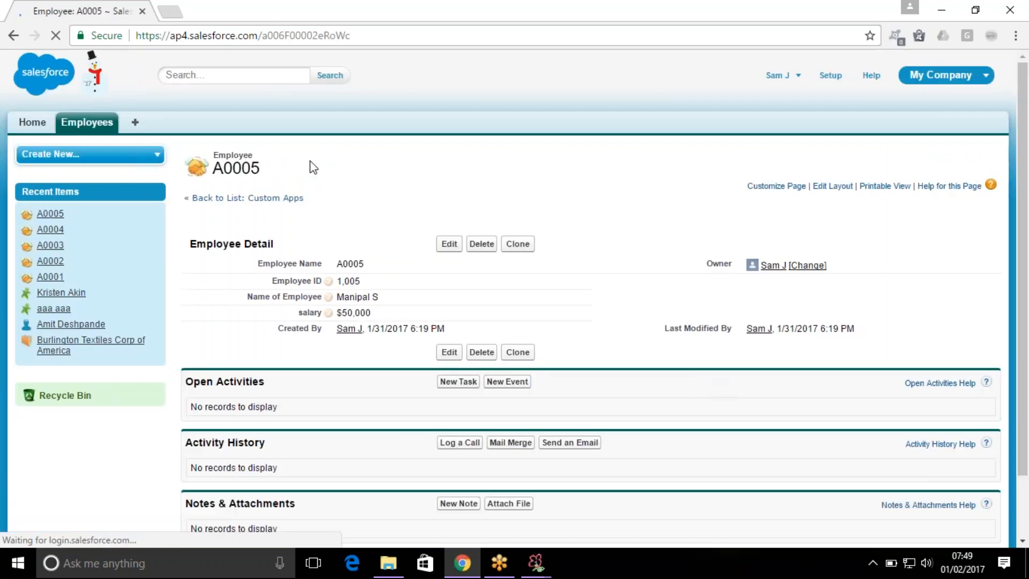
- Review the saved A0005 record's details and list the employee records in the All view
scroll(661, 294, down, 2)
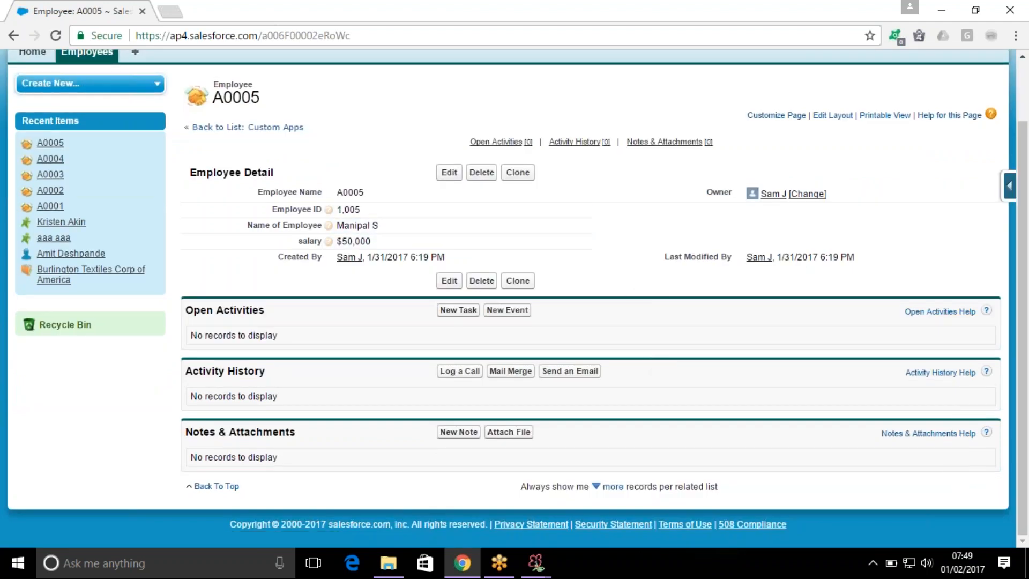
scroll(268, 214, up, 2)
click(95, 123)
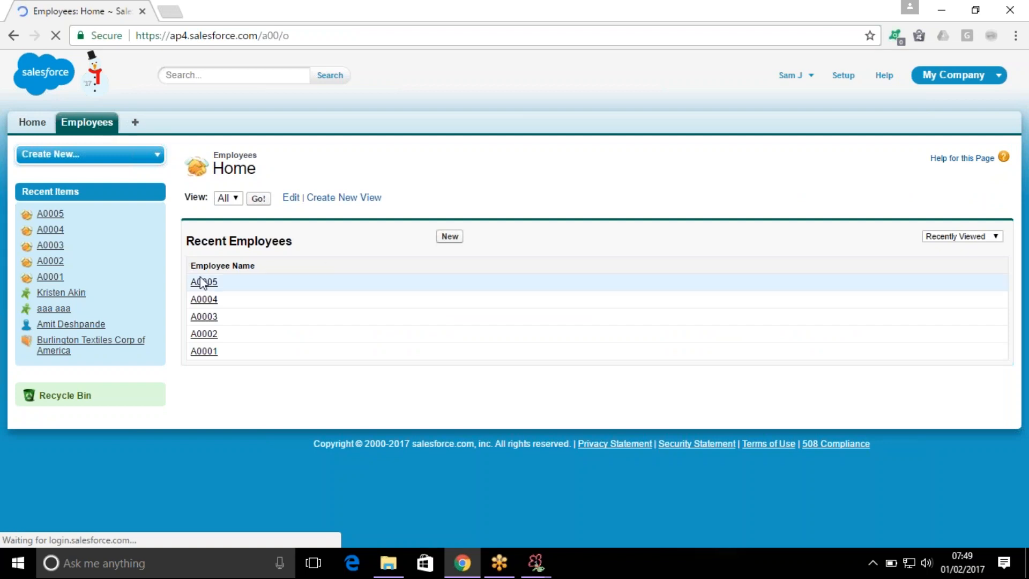
drag(191, 265, 255, 266)
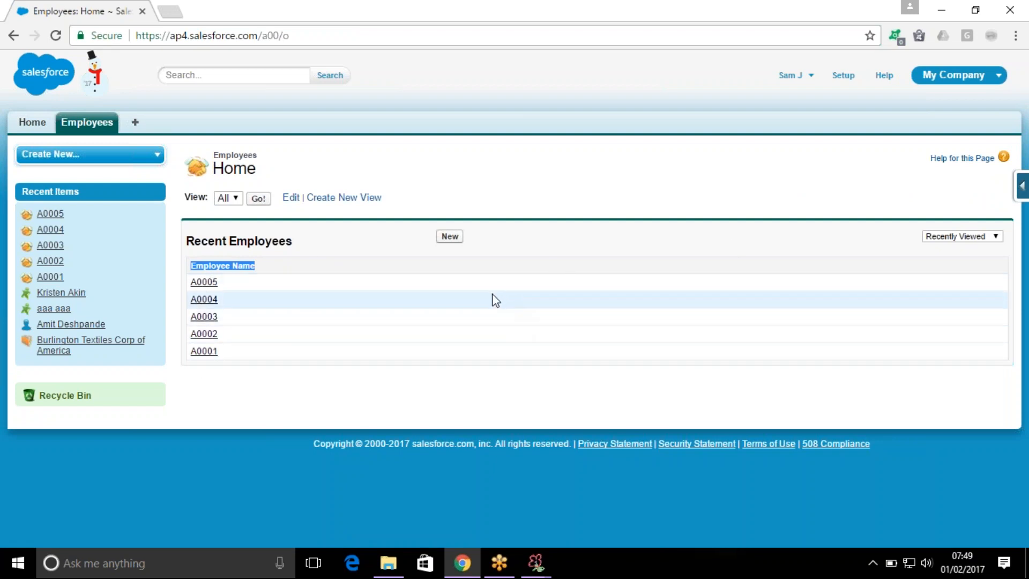
click(255, 204)
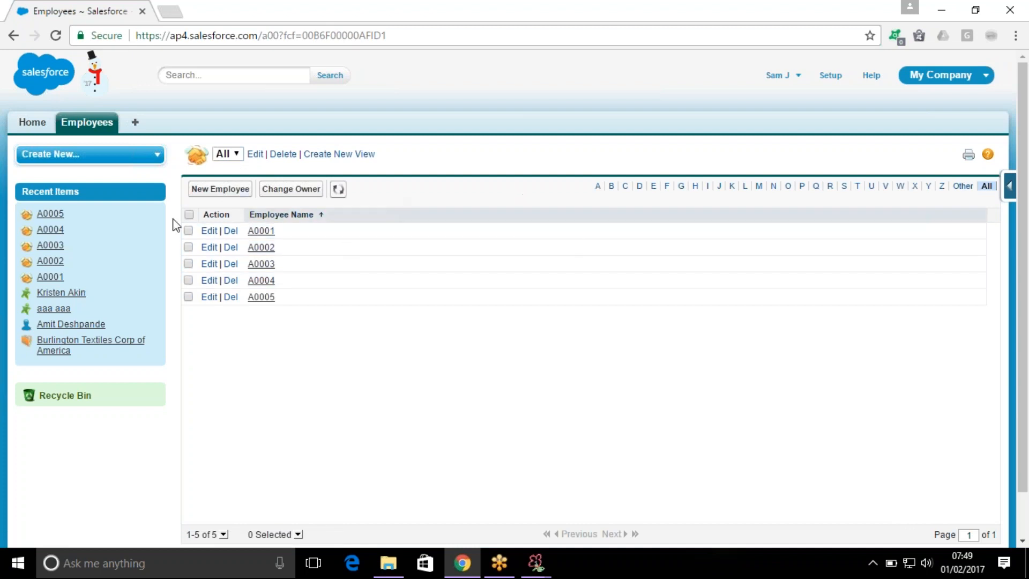
- Edit the All list view of employees and add Employee ID and Name of Employee to its displayed fields
click(229, 158)
click(254, 160)
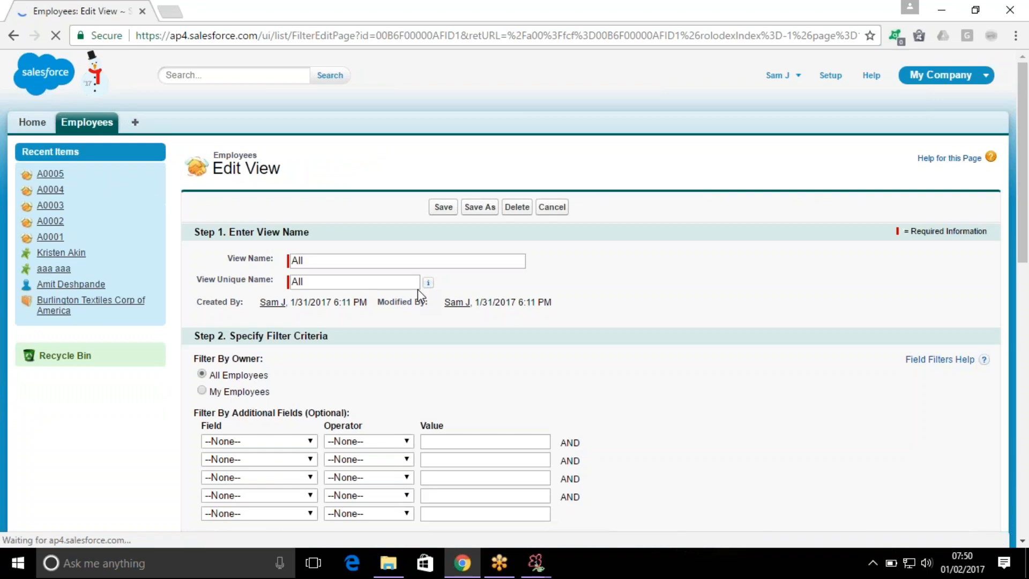
scroll(602, 255, down, 4)
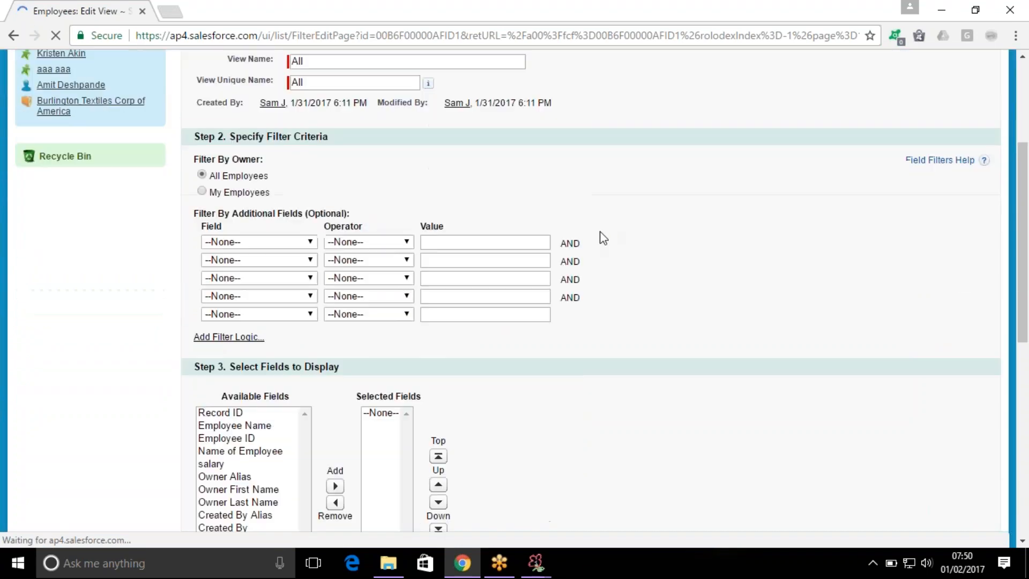
scroll(600, 227, down, 2)
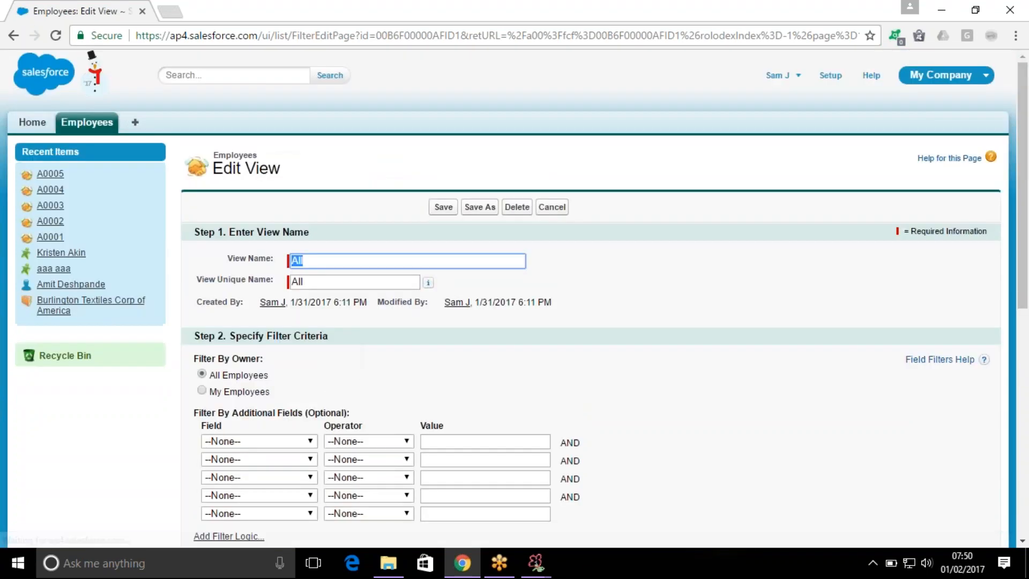
scroll(436, 292, down, 7)
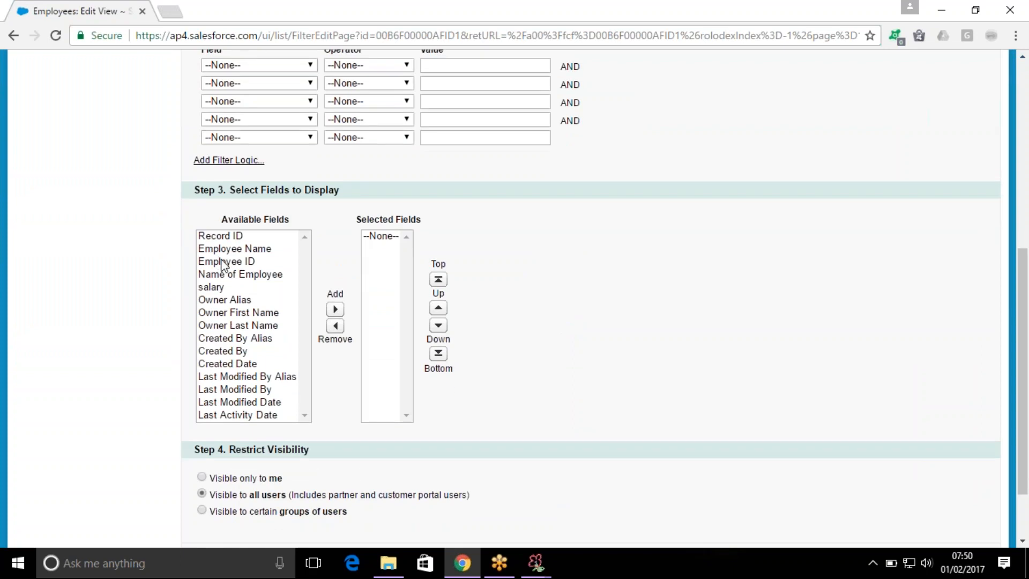
click(228, 262)
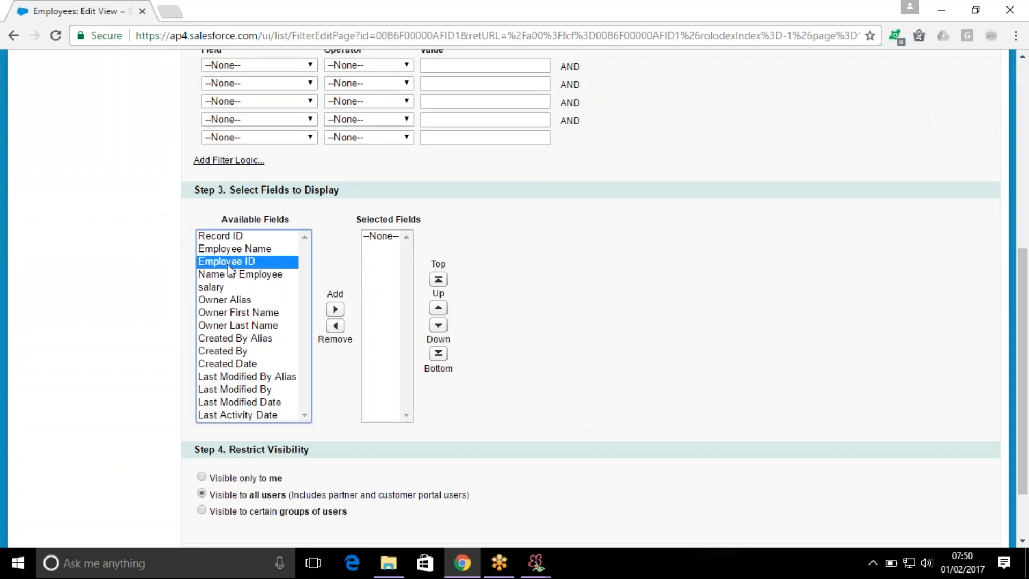
click(335, 311)
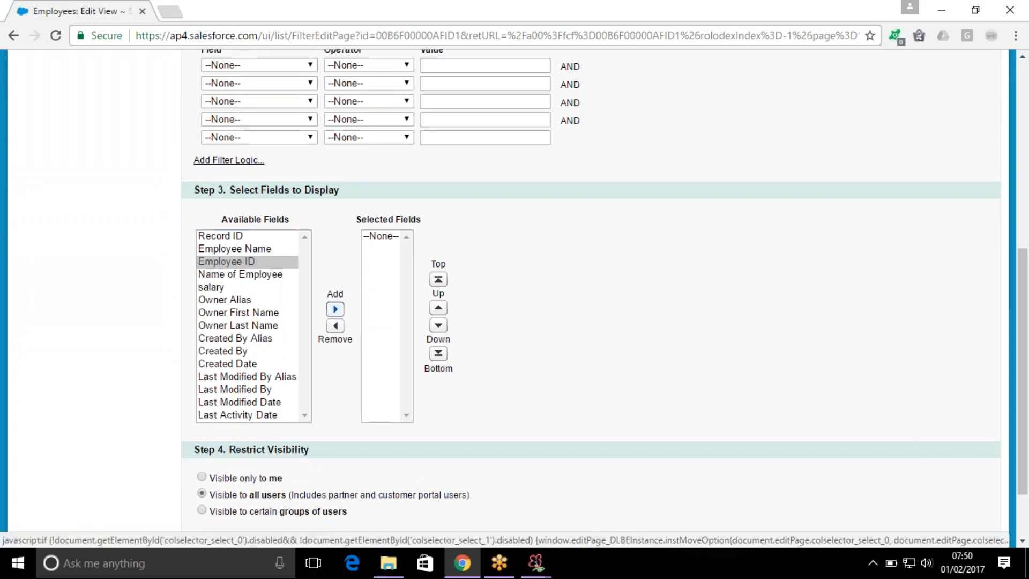
click(240, 261)
click(336, 310)
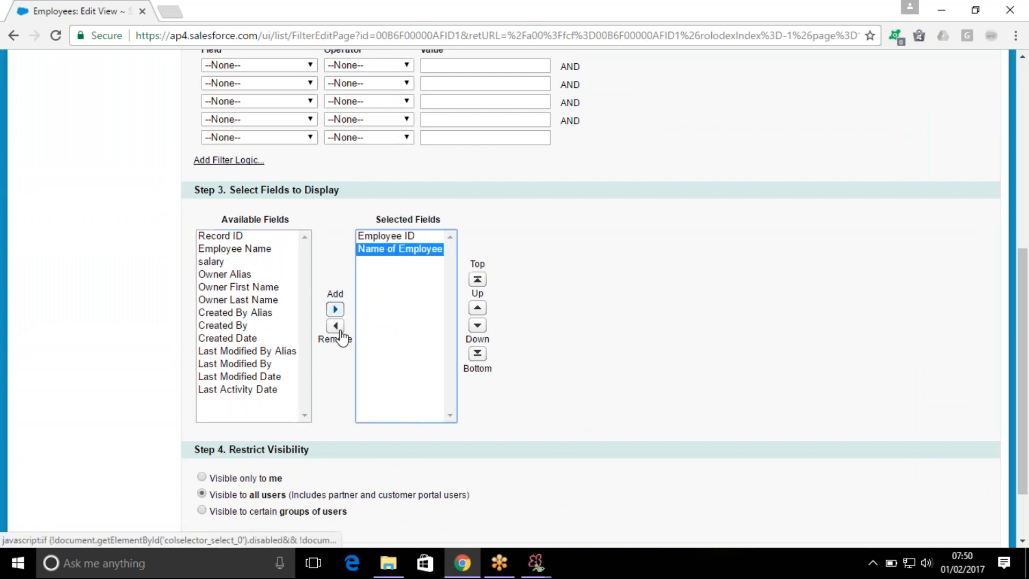
- Add the salary and Employee Name fields to the view's selected fields
click(219, 262)
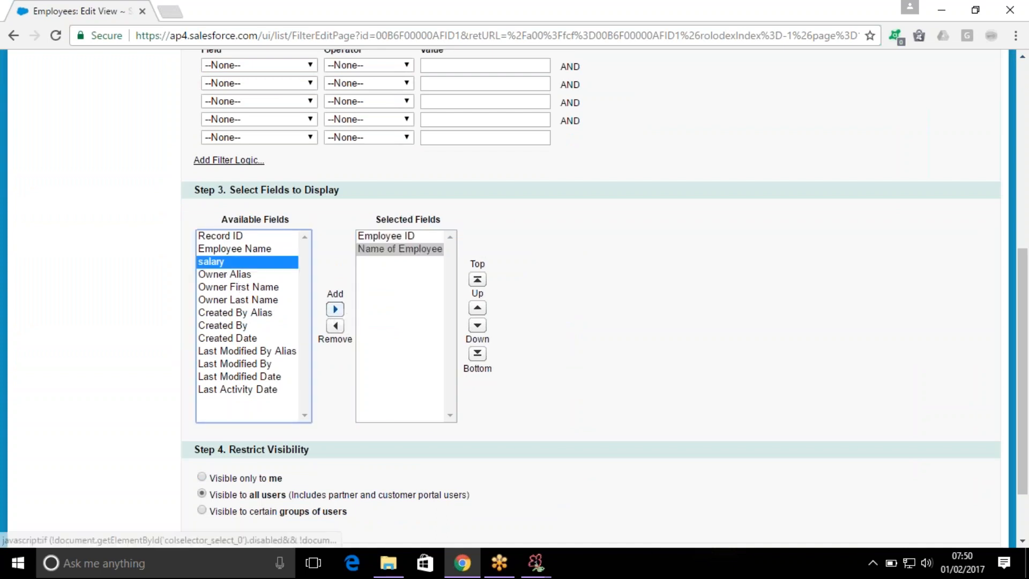
click(334, 309)
click(240, 248)
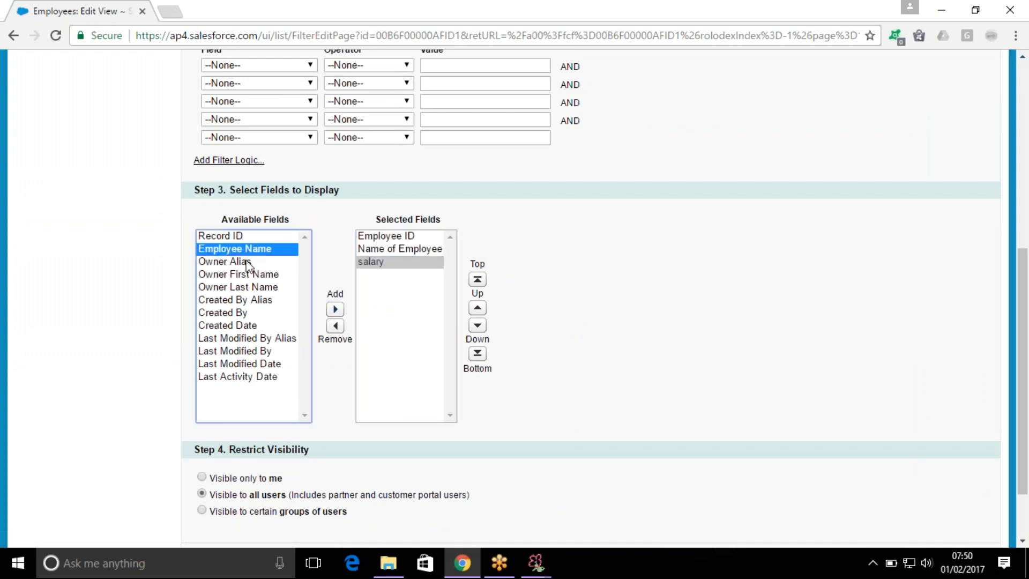
click(335, 309)
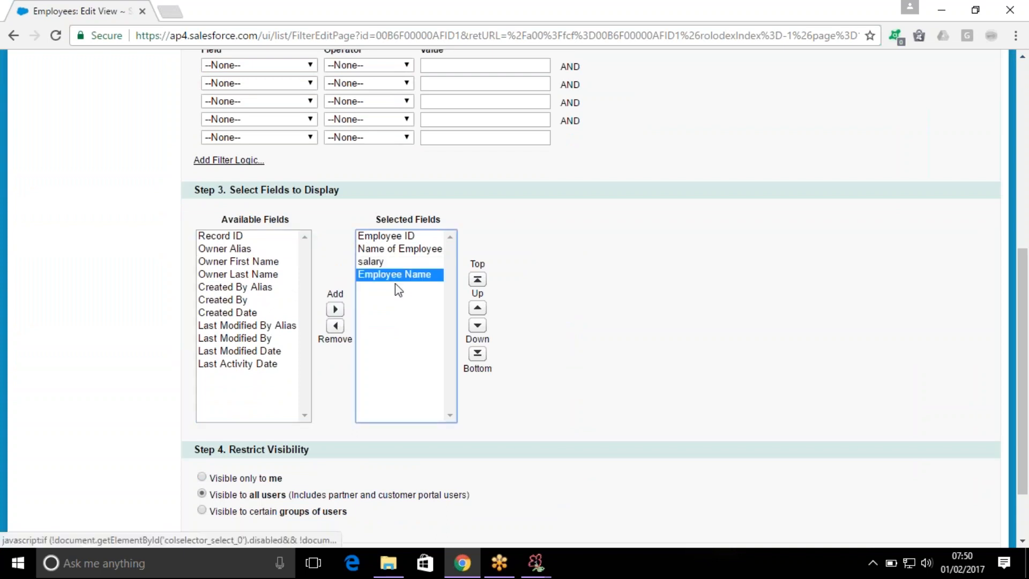
- Place Employee Name first among the view's selected fields and save the view
click(477, 279)
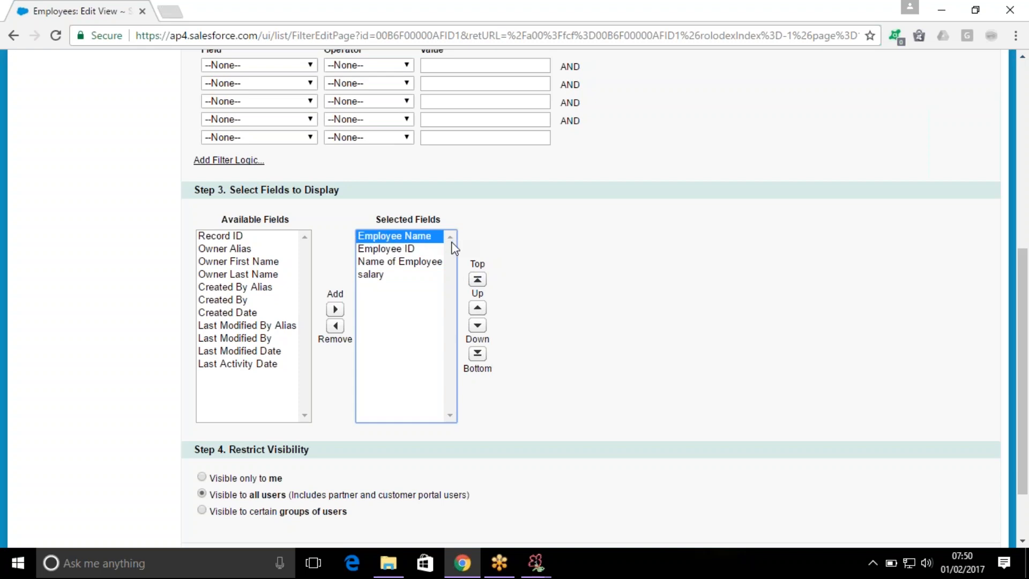
click(415, 263)
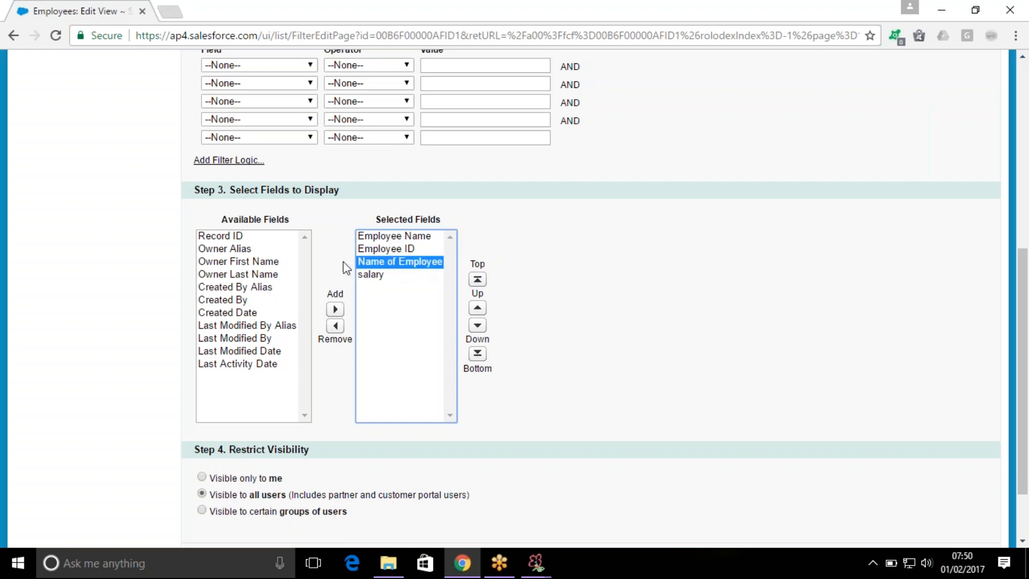
click(399, 236)
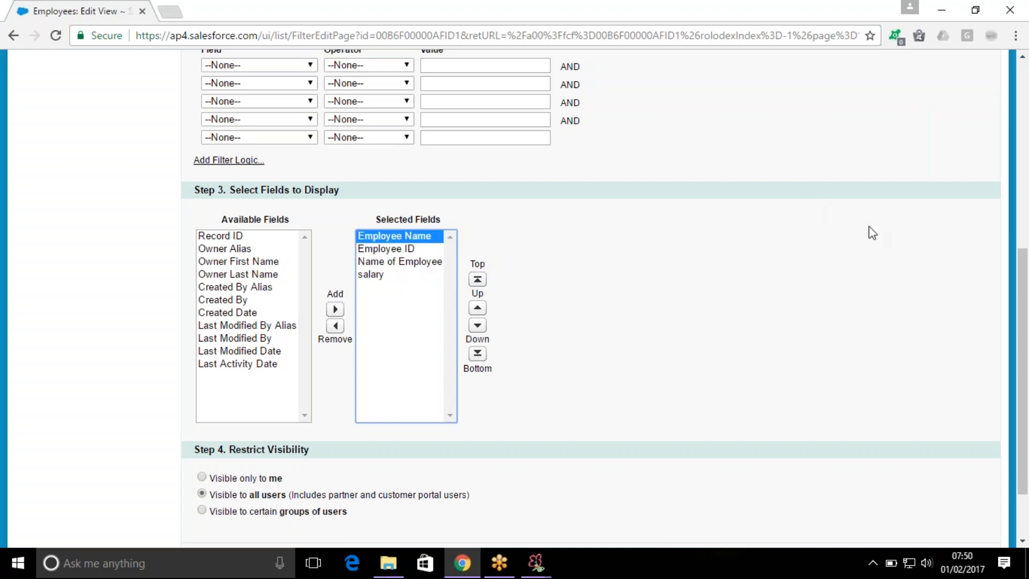
drag(1023, 246, 1005, 350)
click(454, 475)
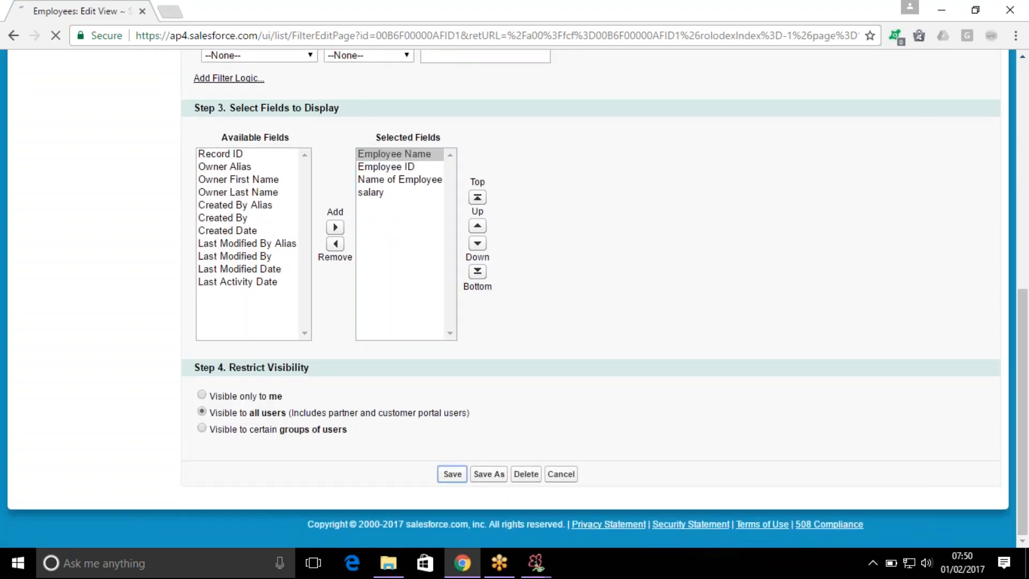